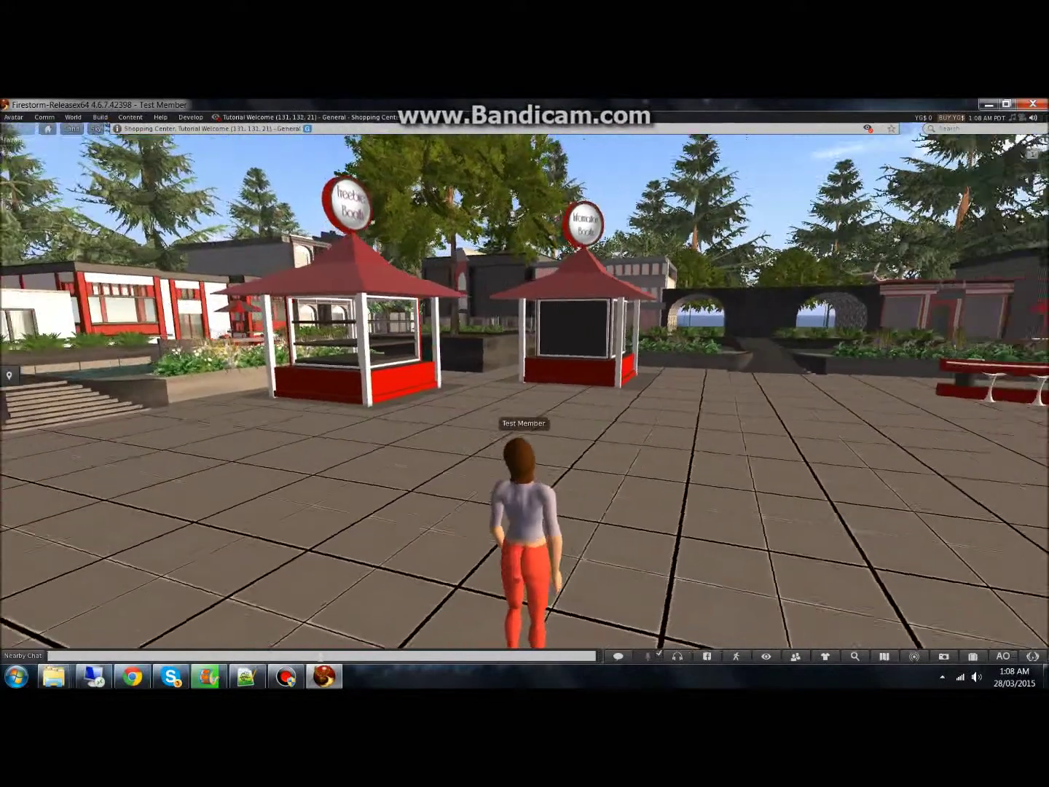
Step: Switch to Notepad++ and copy the OSSL settings in ossl.txt, from OSFunctionThreatLevel through the Allow_osTeleportAgent line
left_click(225, 678)
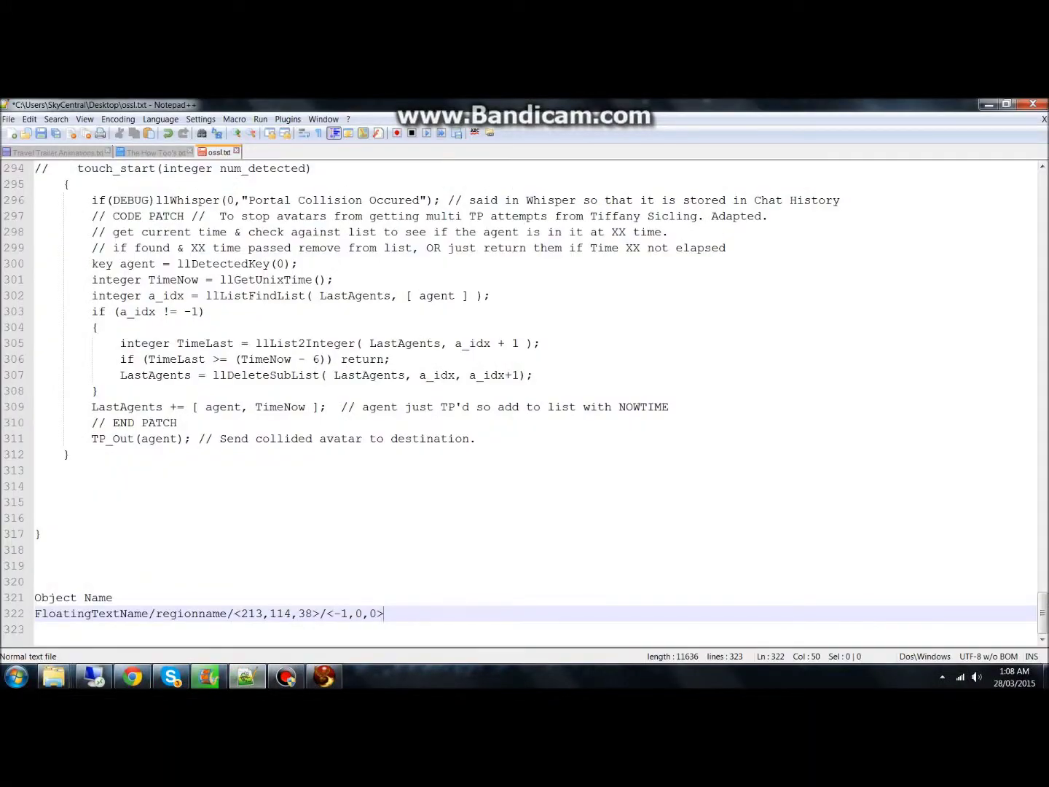
scroll(525, 400, "up", 20)
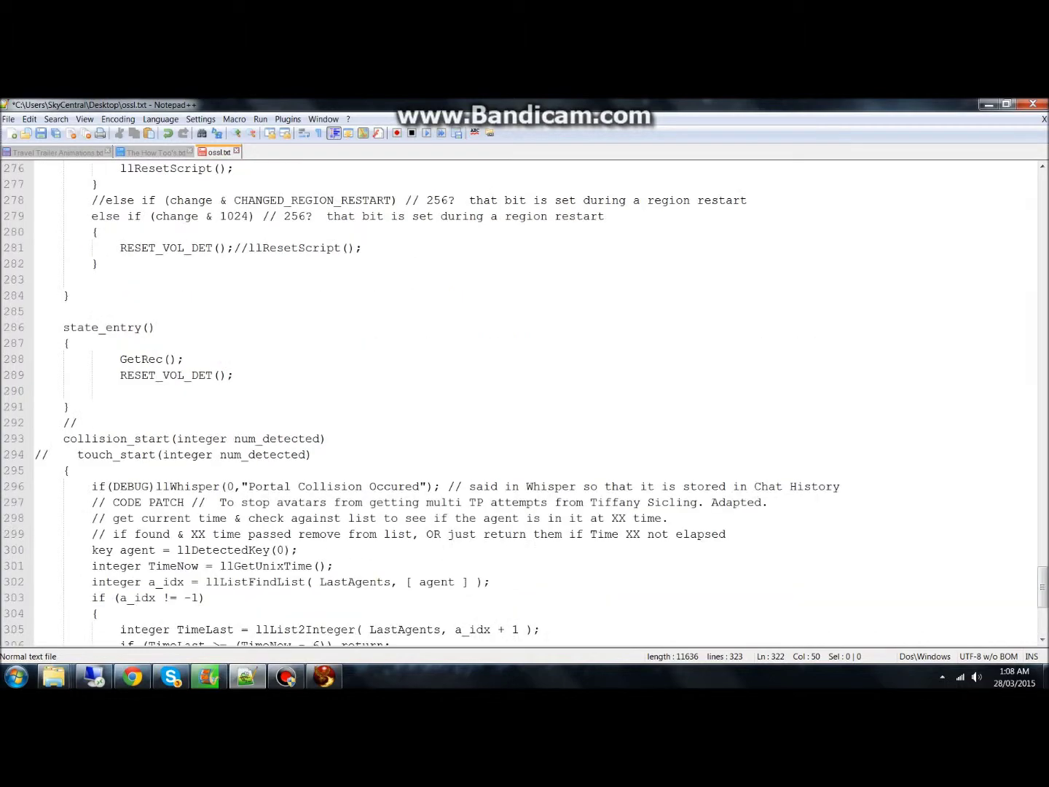
scroll(525, 401, "up", 20)
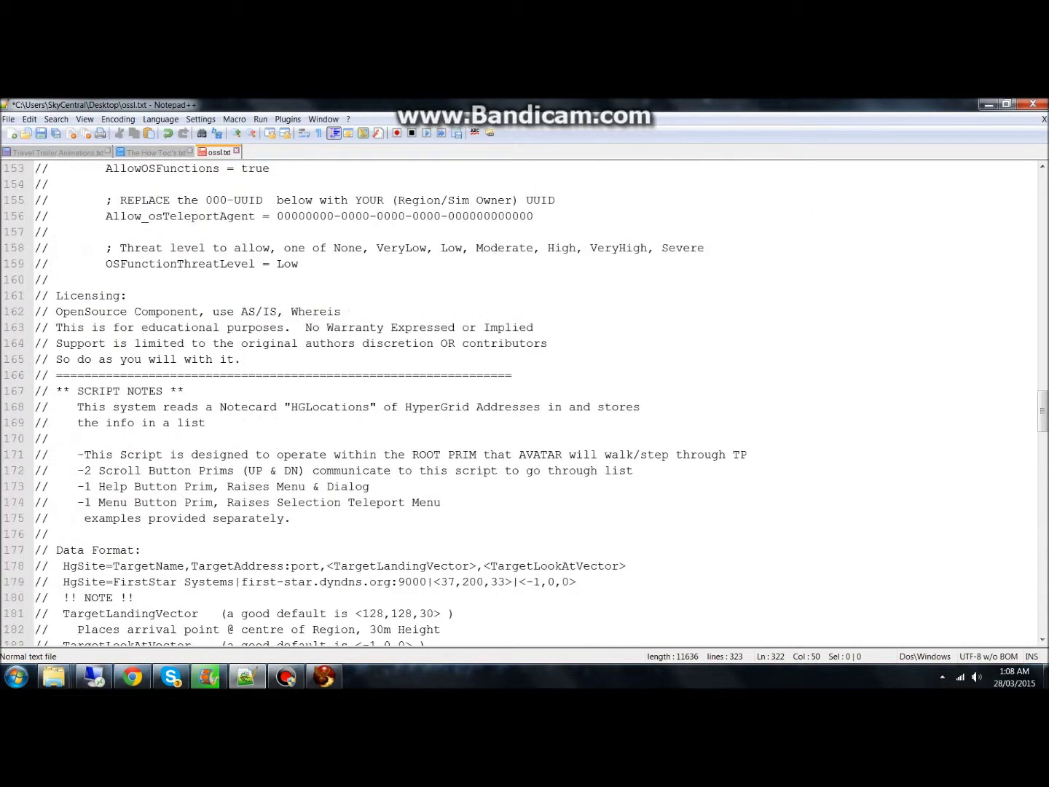
scroll(525, 401, "down", 3)
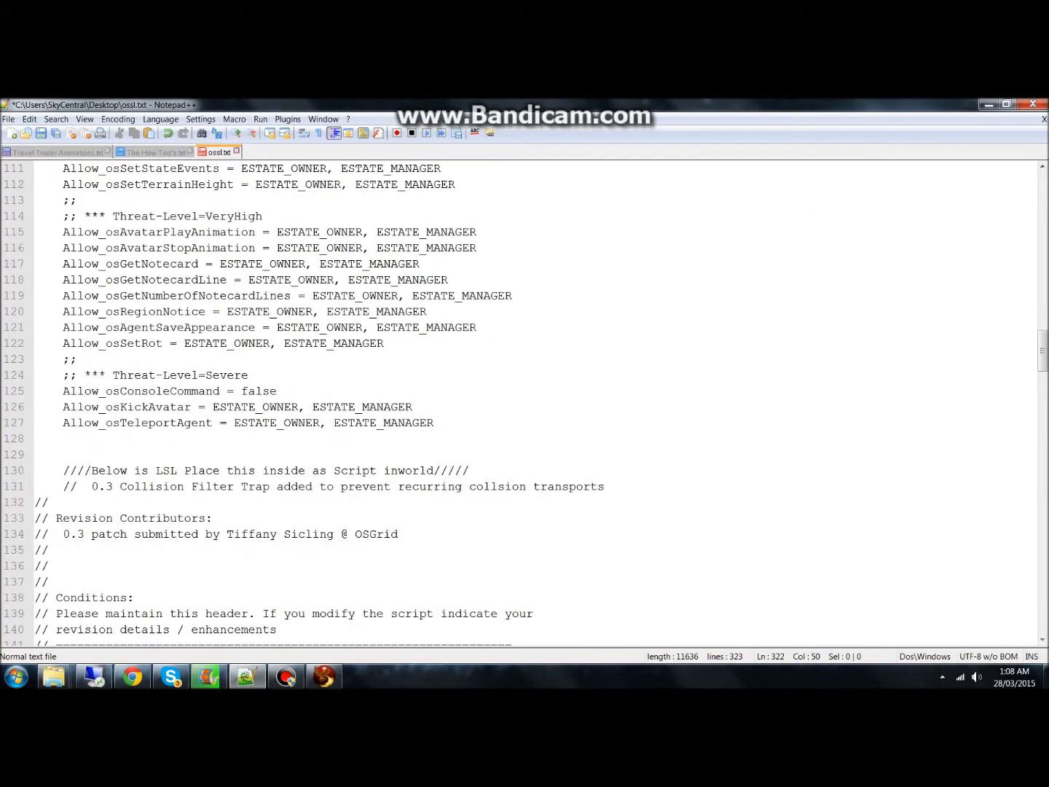
left_click_drag(457, 424, 34, 168)
right_click(89, 173)
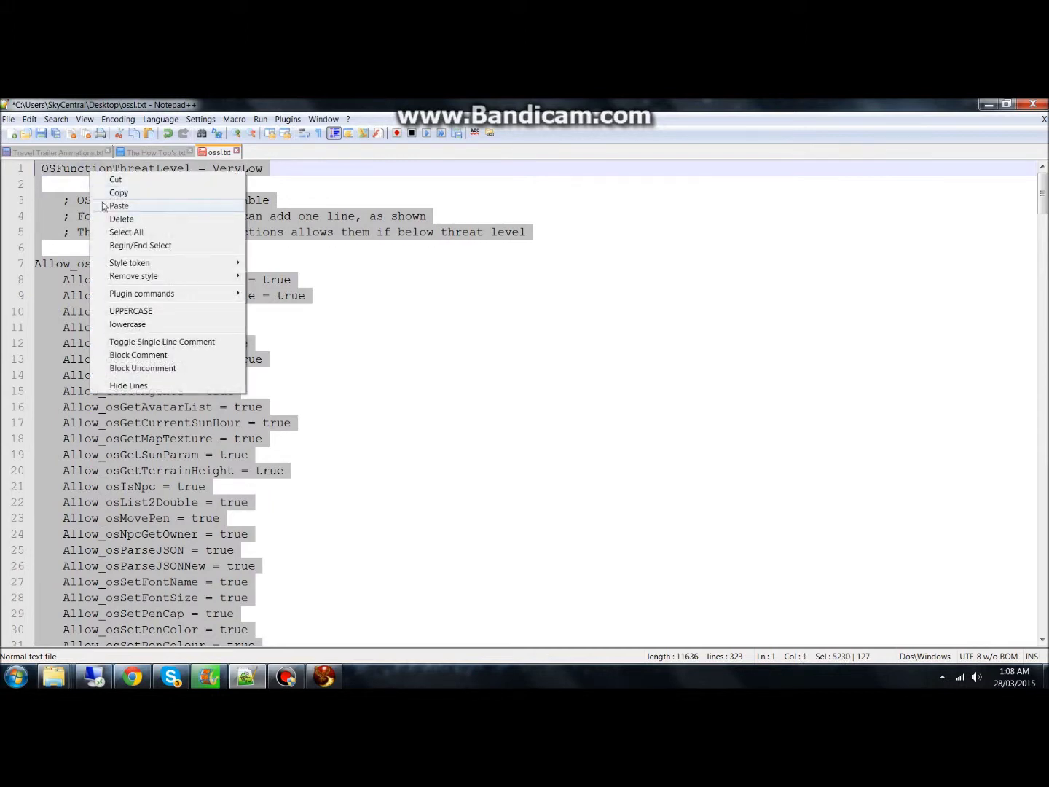
left_click(108, 194)
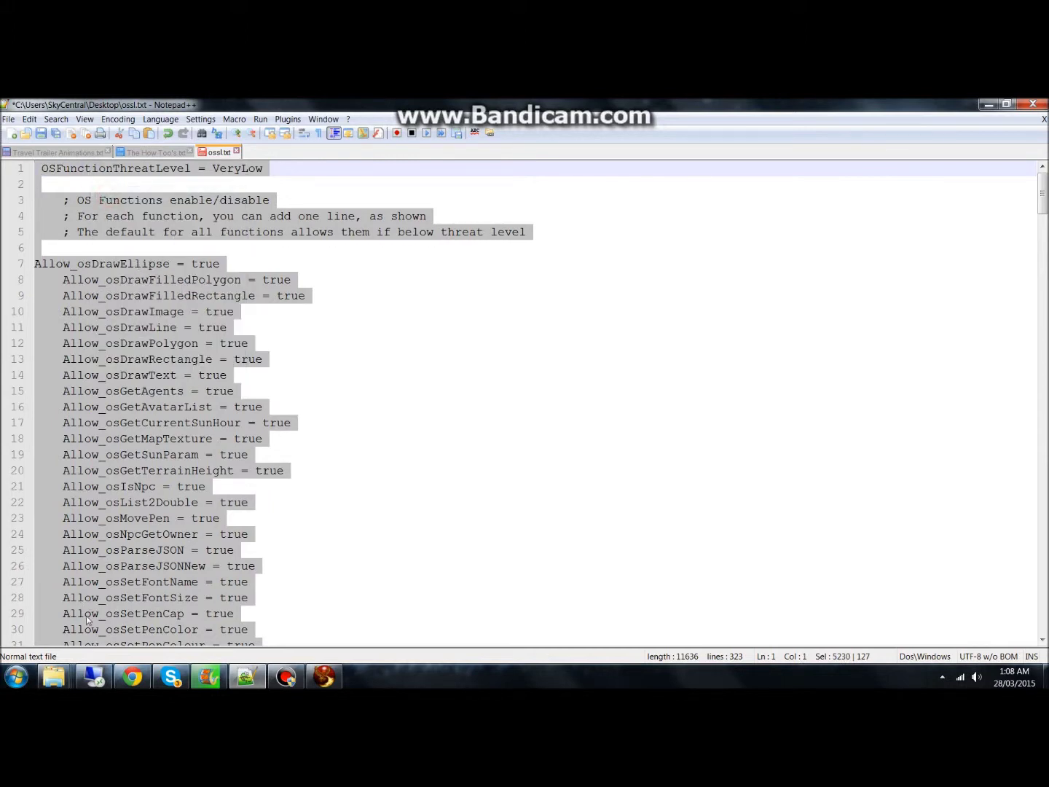
Step: Switch to the remote server desktop and open its Computer window
left_click(93, 677)
left_click(145, 612)
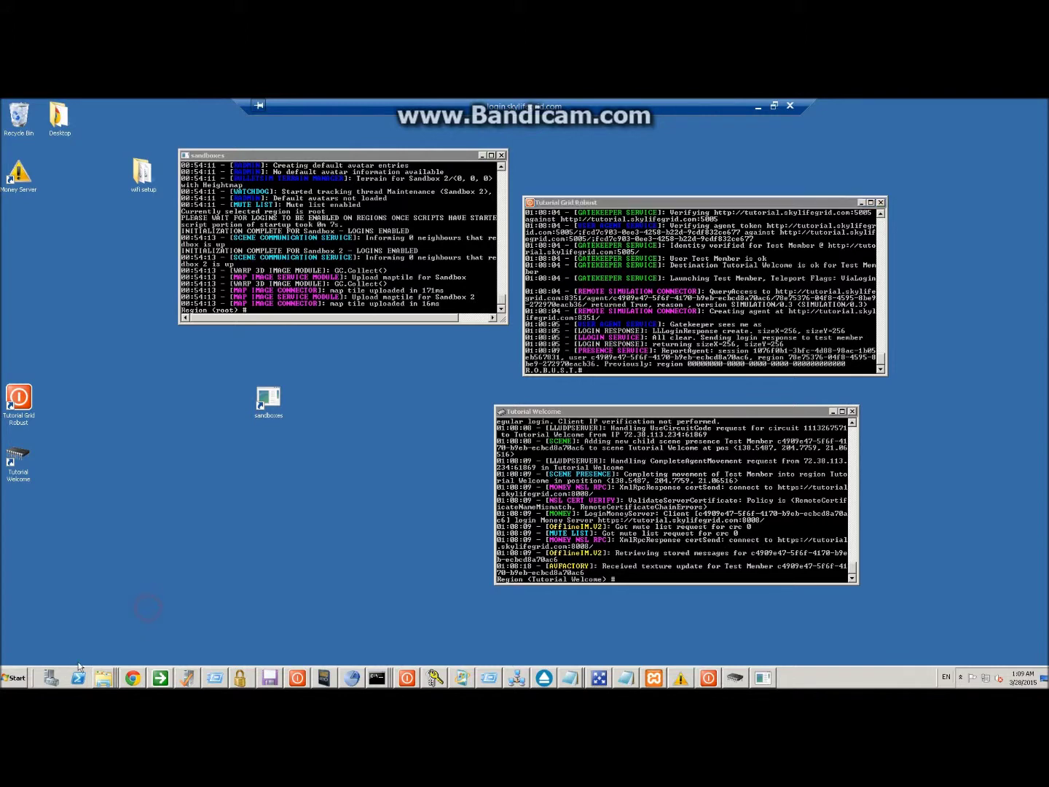
left_click(16, 679)
left_click(176, 481)
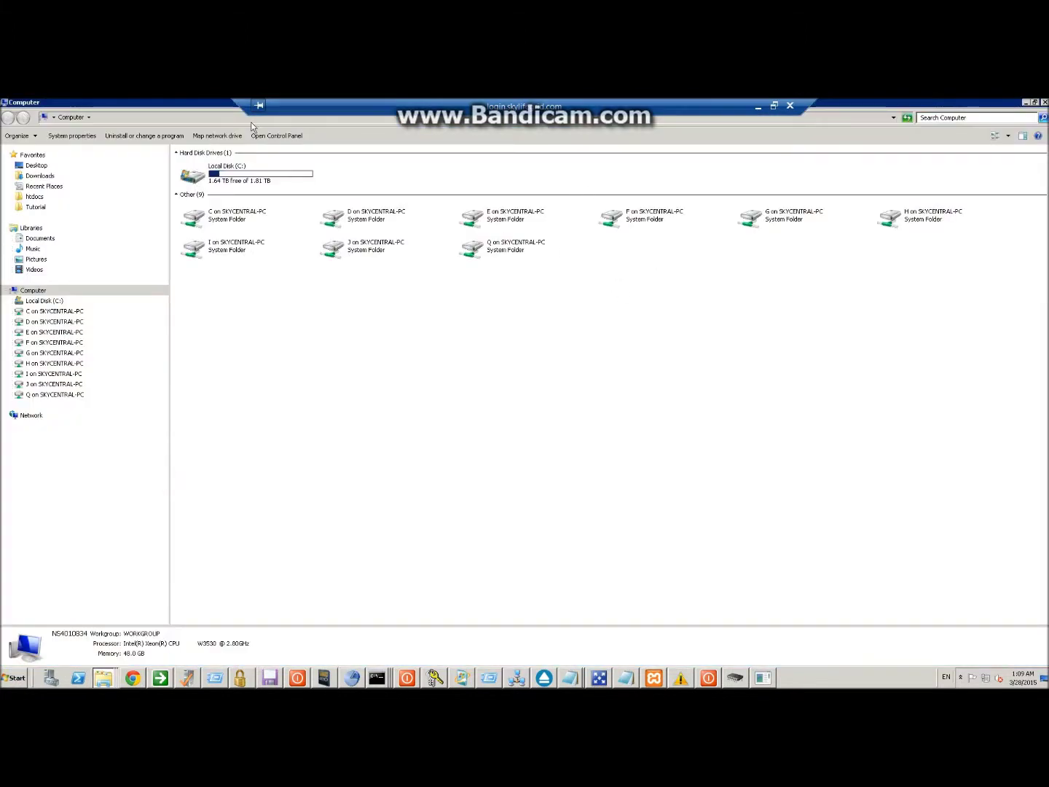
Step: Move the Tutorial Grid Robust console clear of the Computer window, keeping the Computer window maximized at the end
double_click(174, 106)
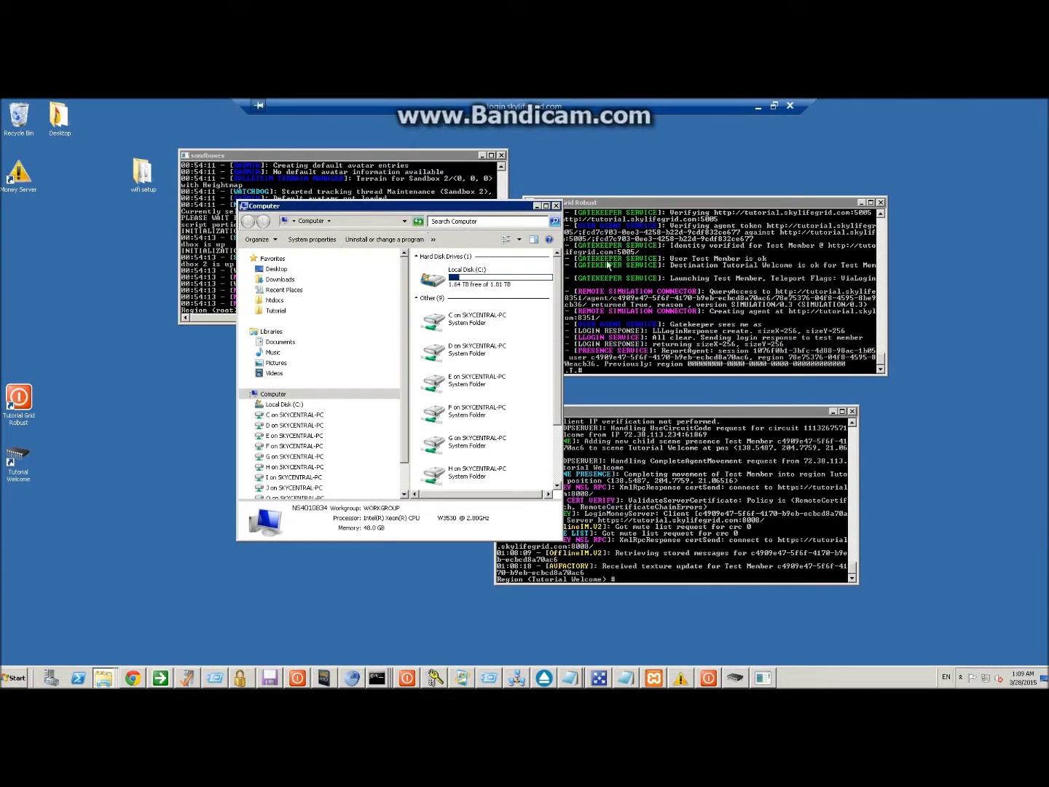
left_click(668, 251)
left_click(439, 195)
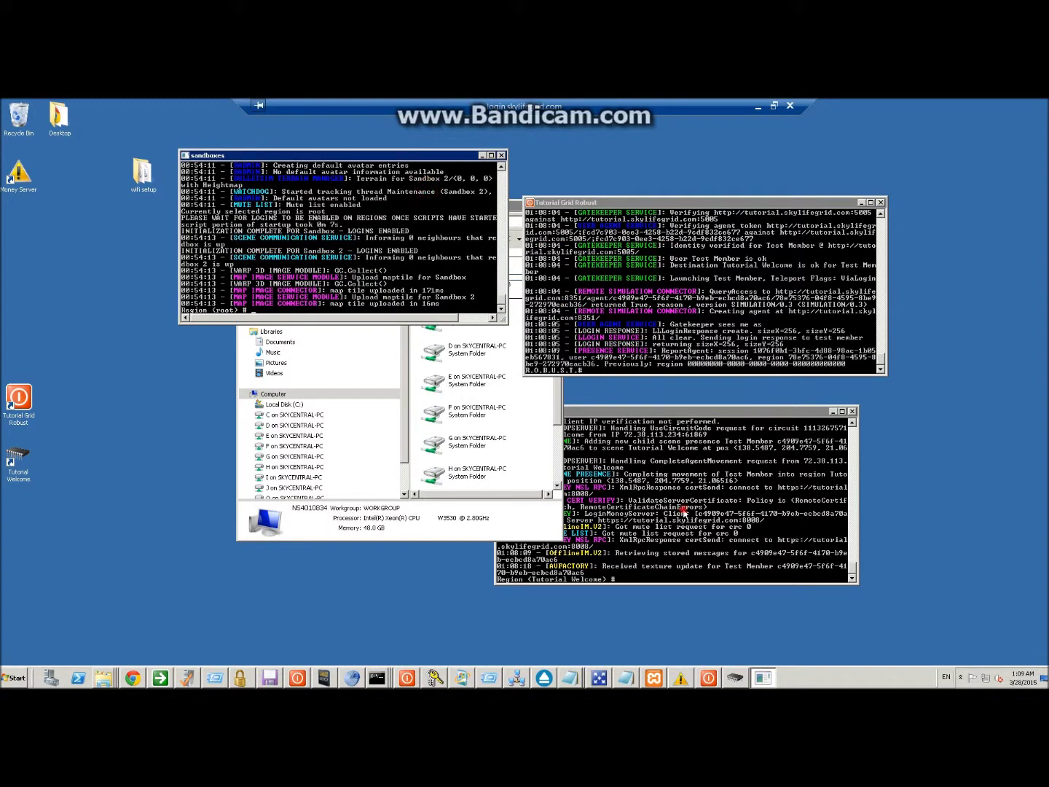
left_click(684, 514)
left_click_drag(612, 204, 700, 164)
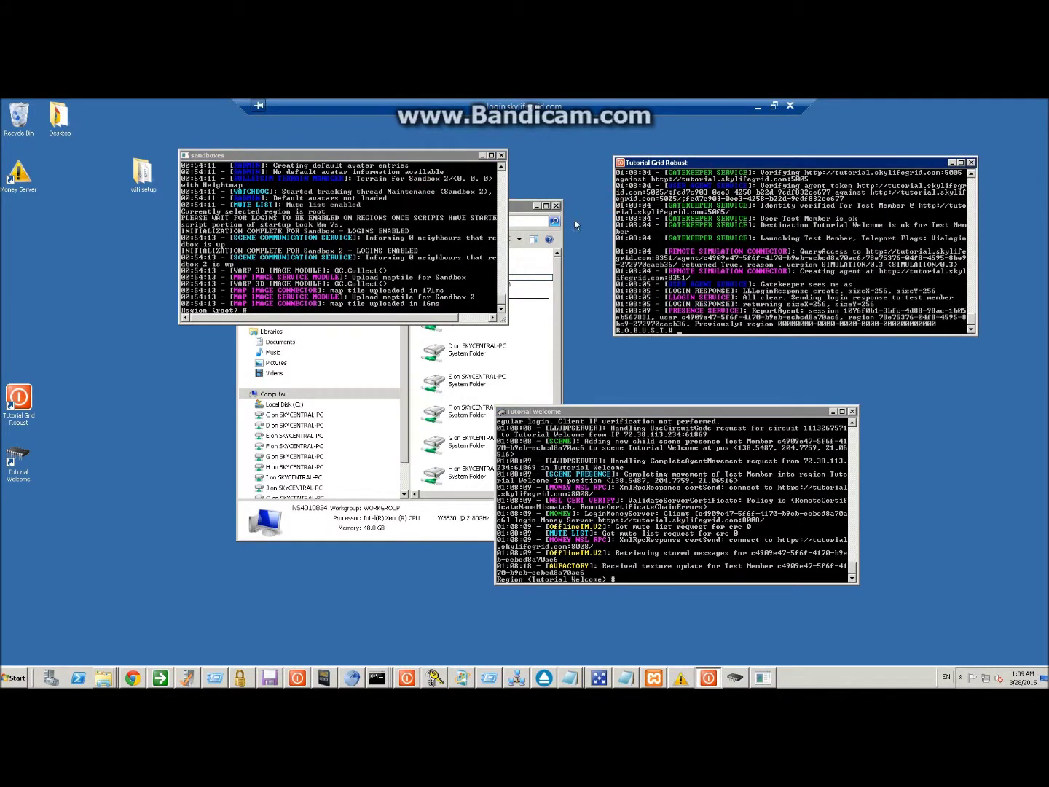
left_click(520, 202)
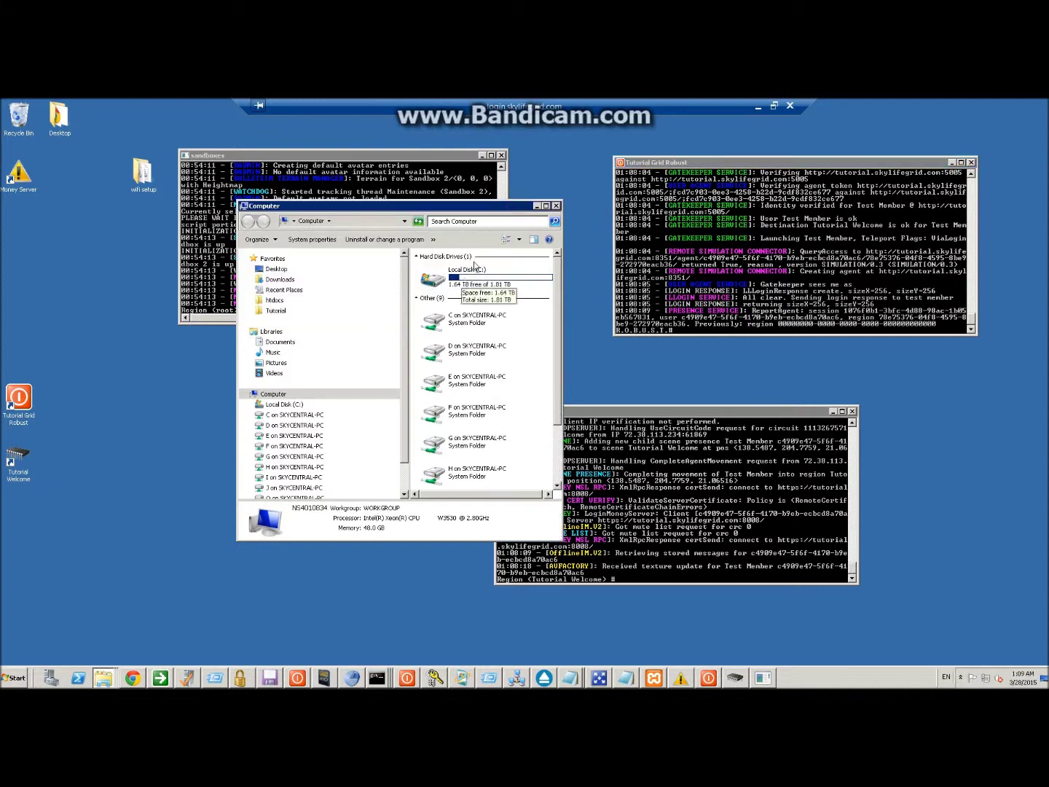
left_click(545, 206)
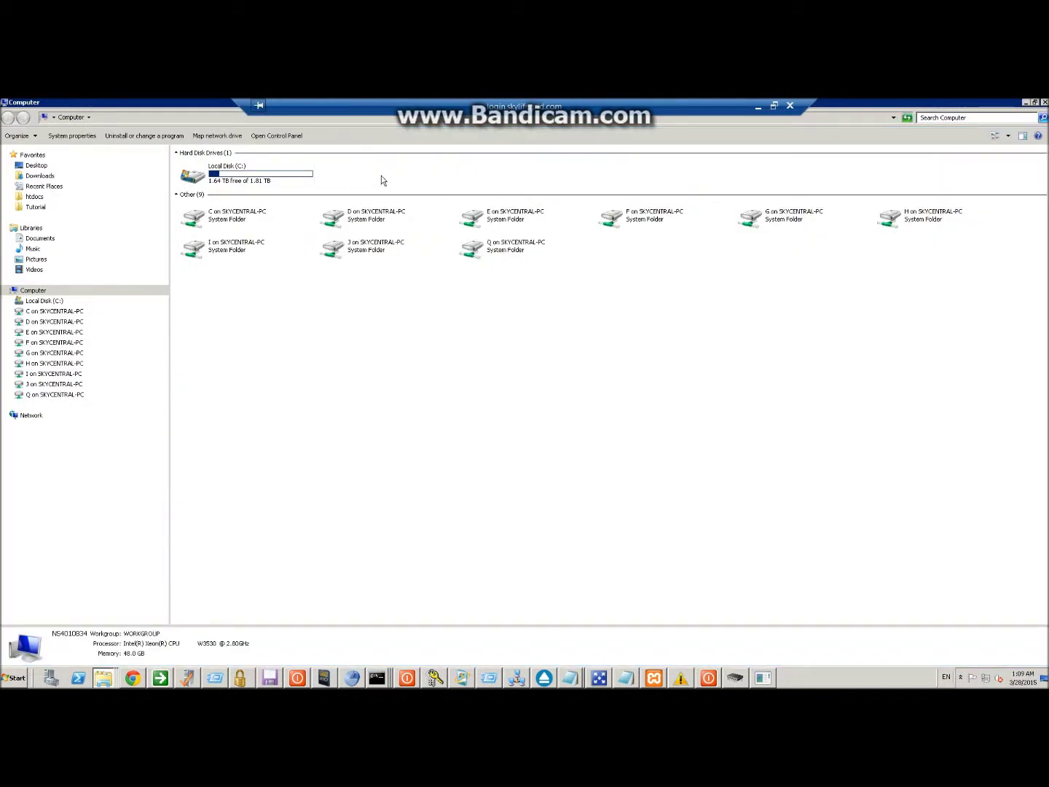
Step: Open the welcome center's bin folder inside the Tutorial folder
double_click(230, 172)
left_click(36, 206)
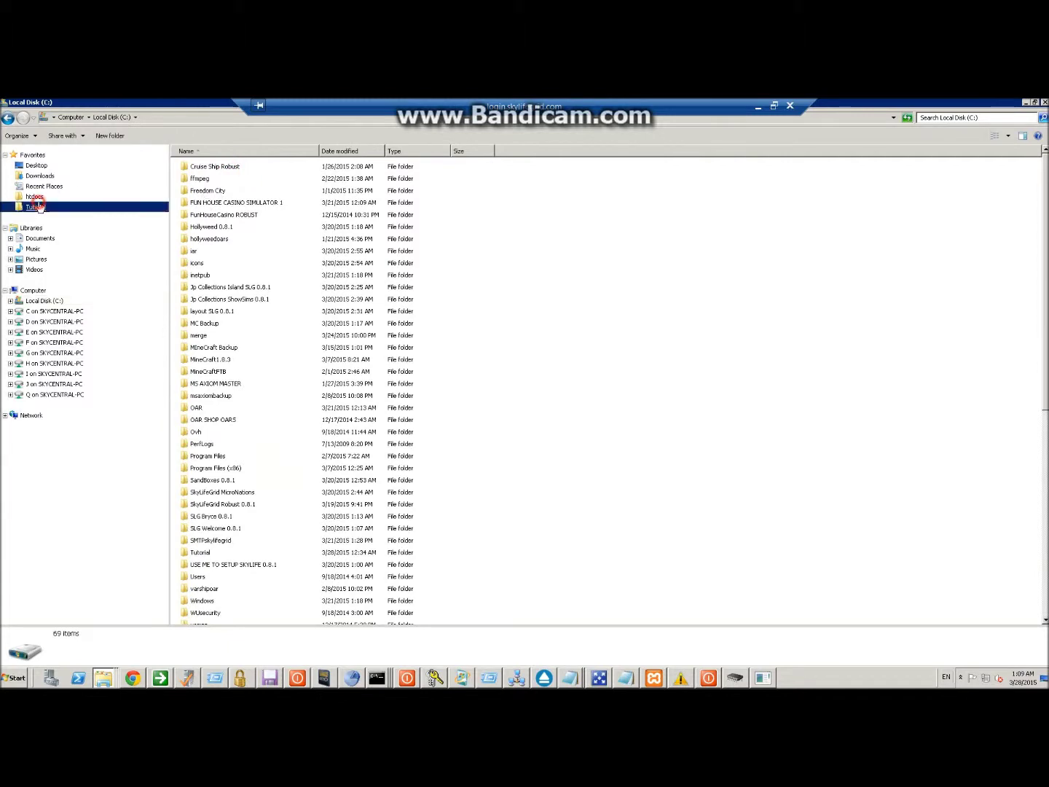
double_click(206, 169)
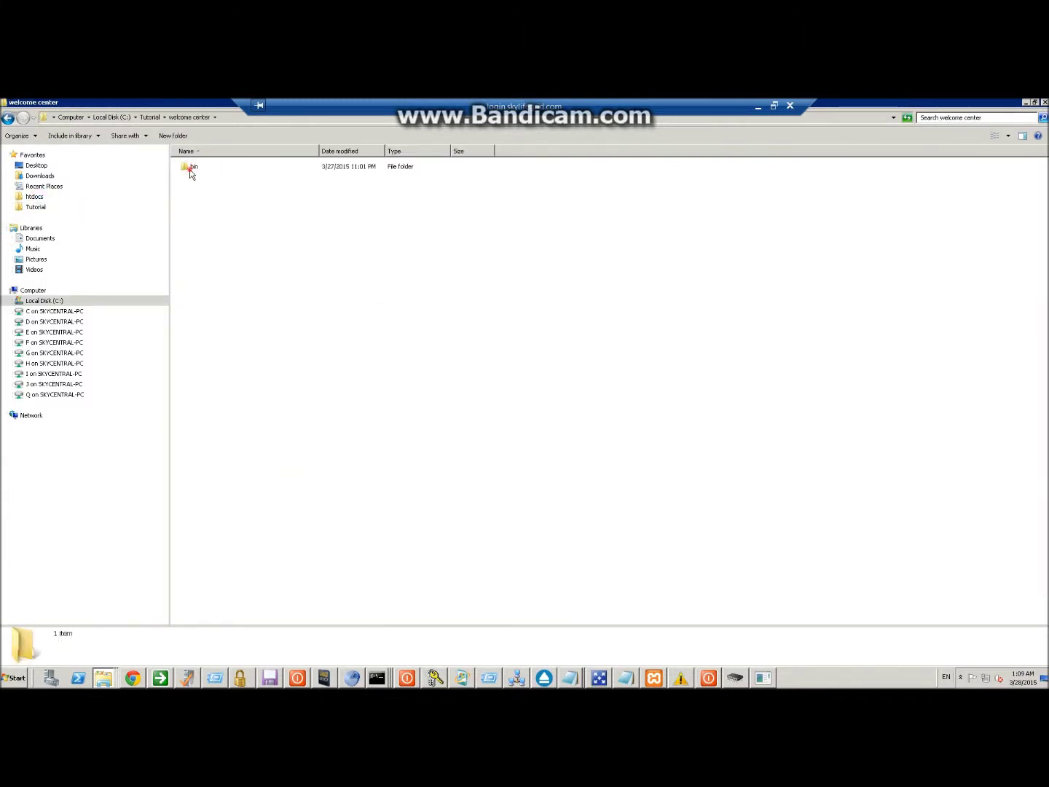
double_click(191, 167)
Step: Find OpenSim.ini in the welcome center's bin folder and open it for editing
scroll(223, 510, "down", 10)
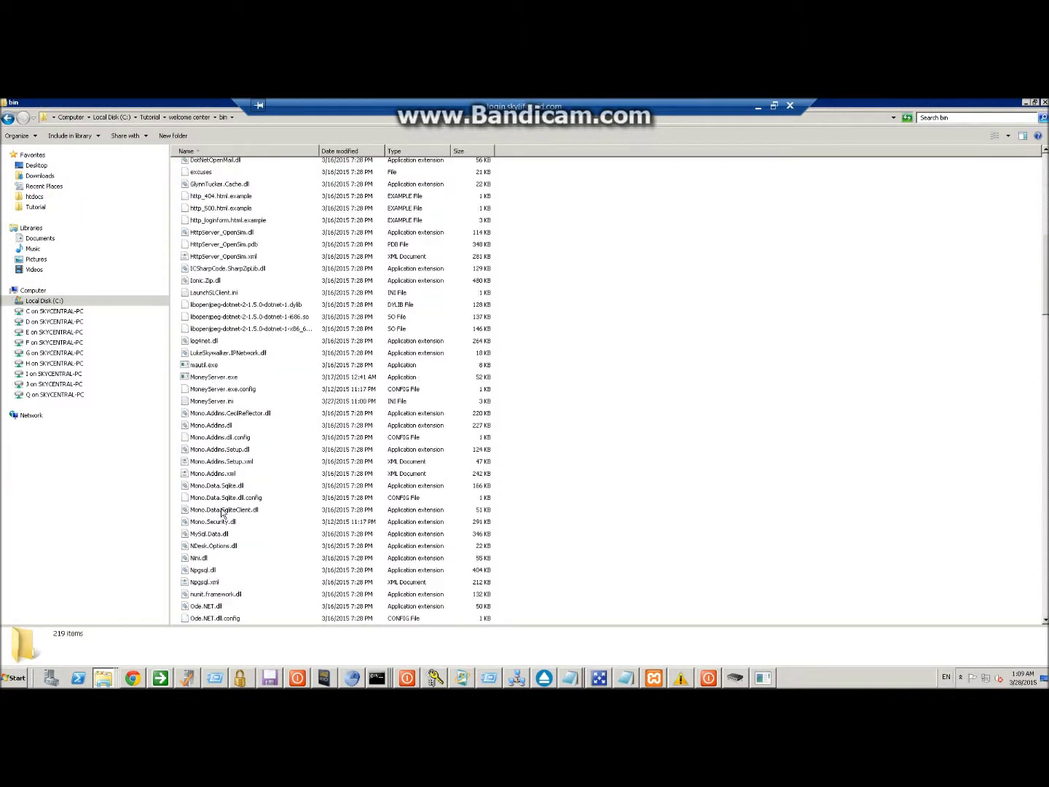
scroll(223, 510, "down", 6)
left_click(222, 510)
key("Down")
key("Down")
scroll(222, 510, "down", 7)
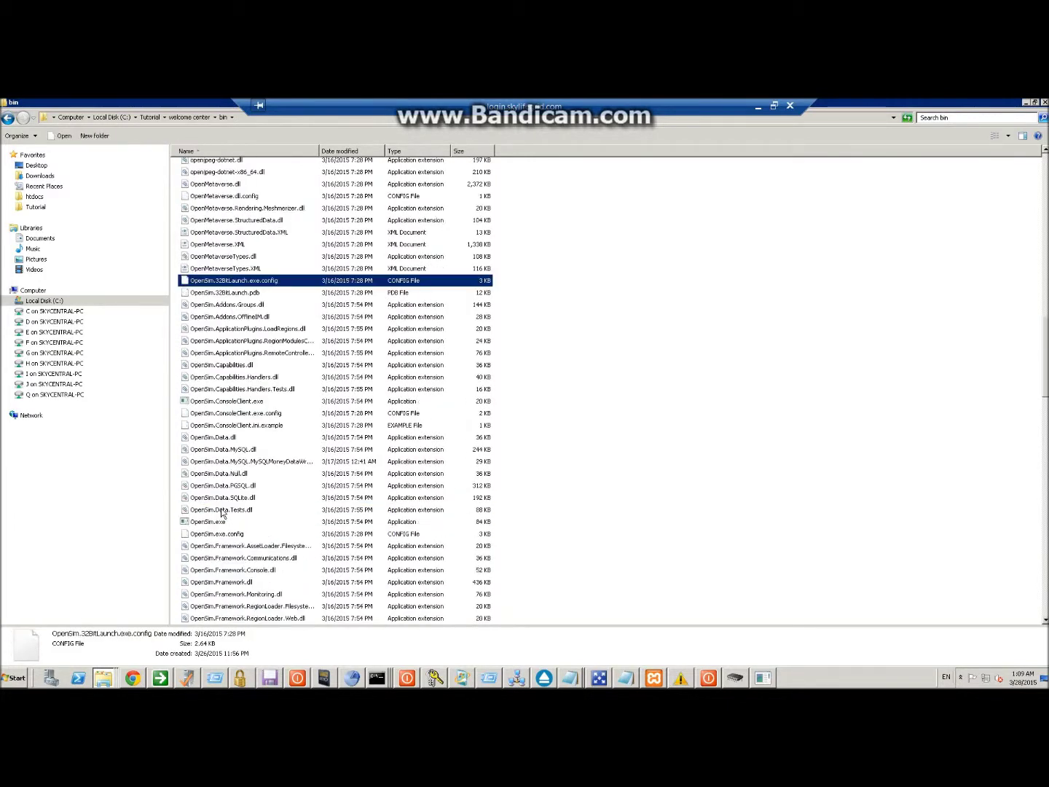
scroll(222, 513, "down", 9)
left_click(200, 377)
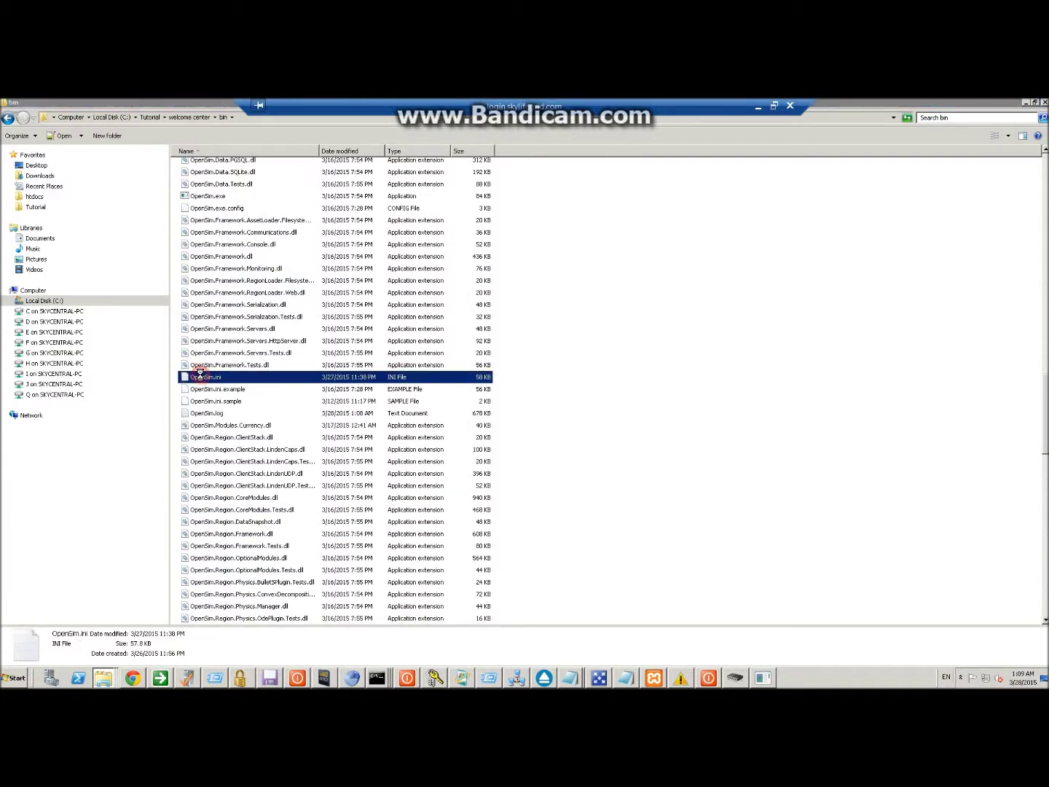
double_click(200, 376)
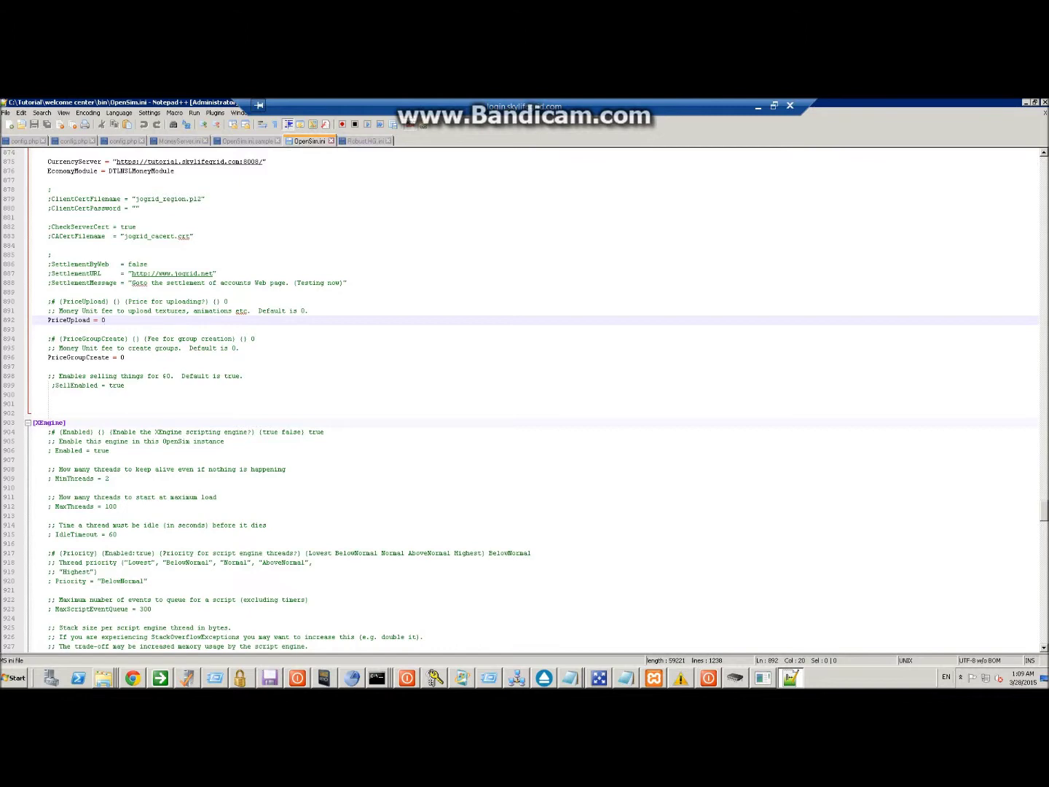
Step: Replace the OSFunctionThreatLevel = VeryLow line in the welcome center's OpenSim.ini with the copied OSSL settings block
scroll(543, 399, "down", 16)
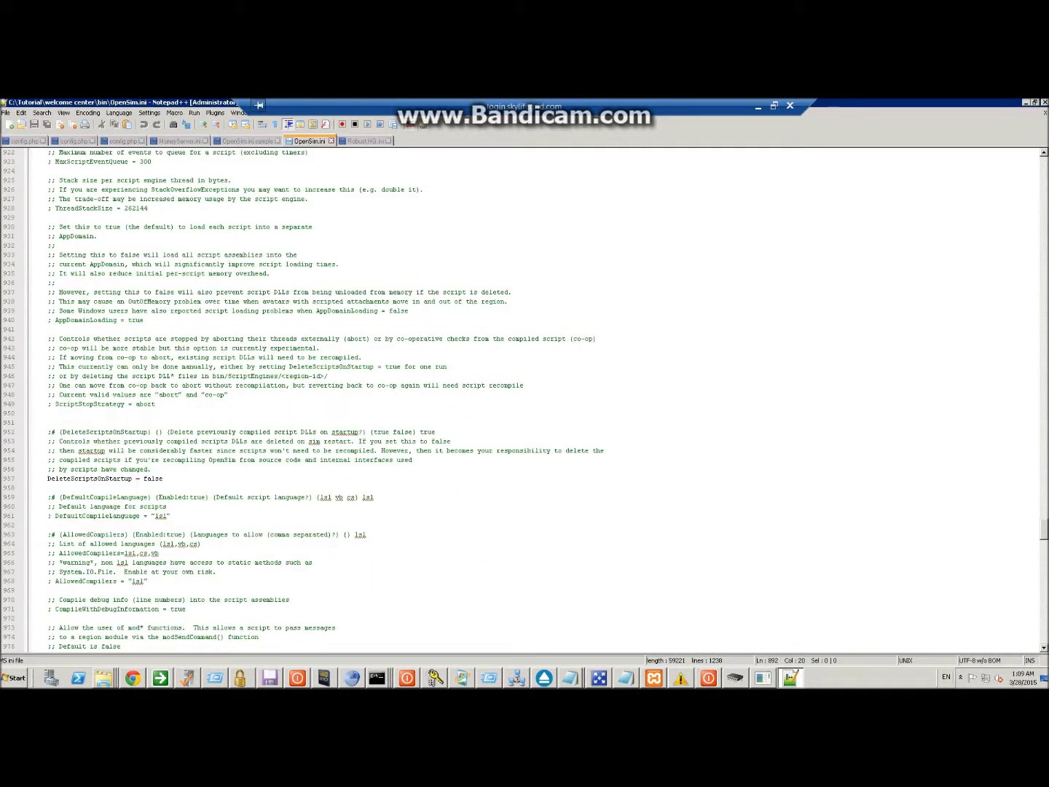
scroll(524, 399, "down", 9)
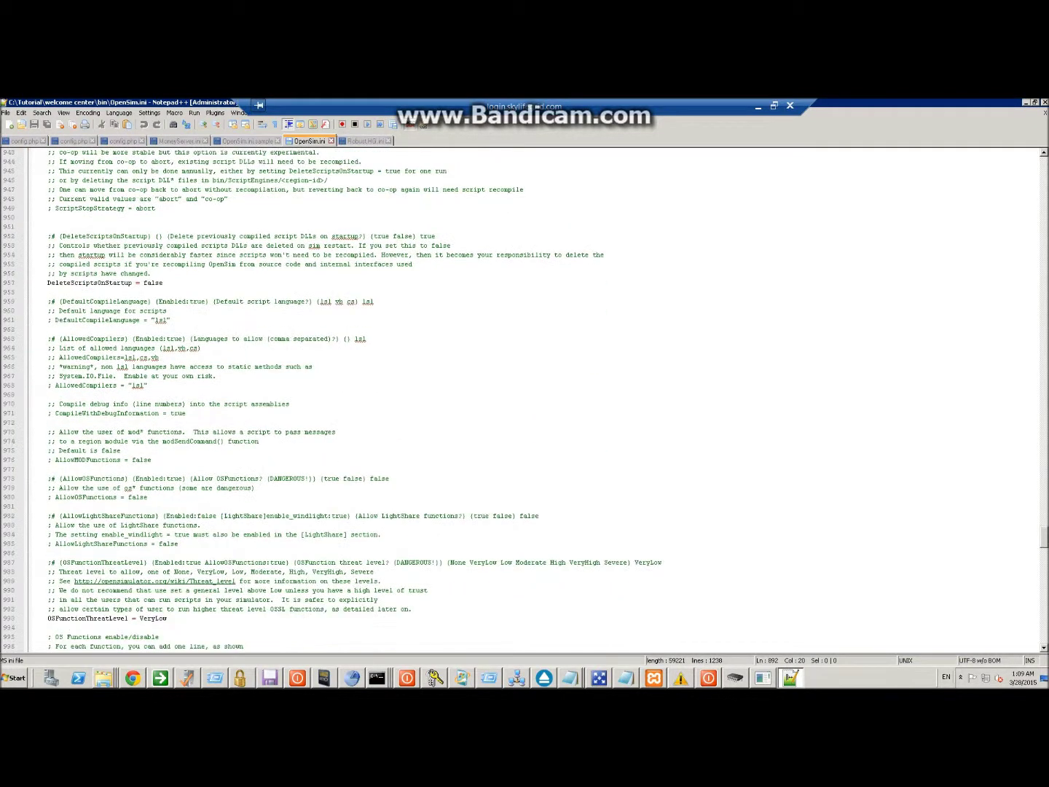
left_click_drag(52, 562, 139, 562)
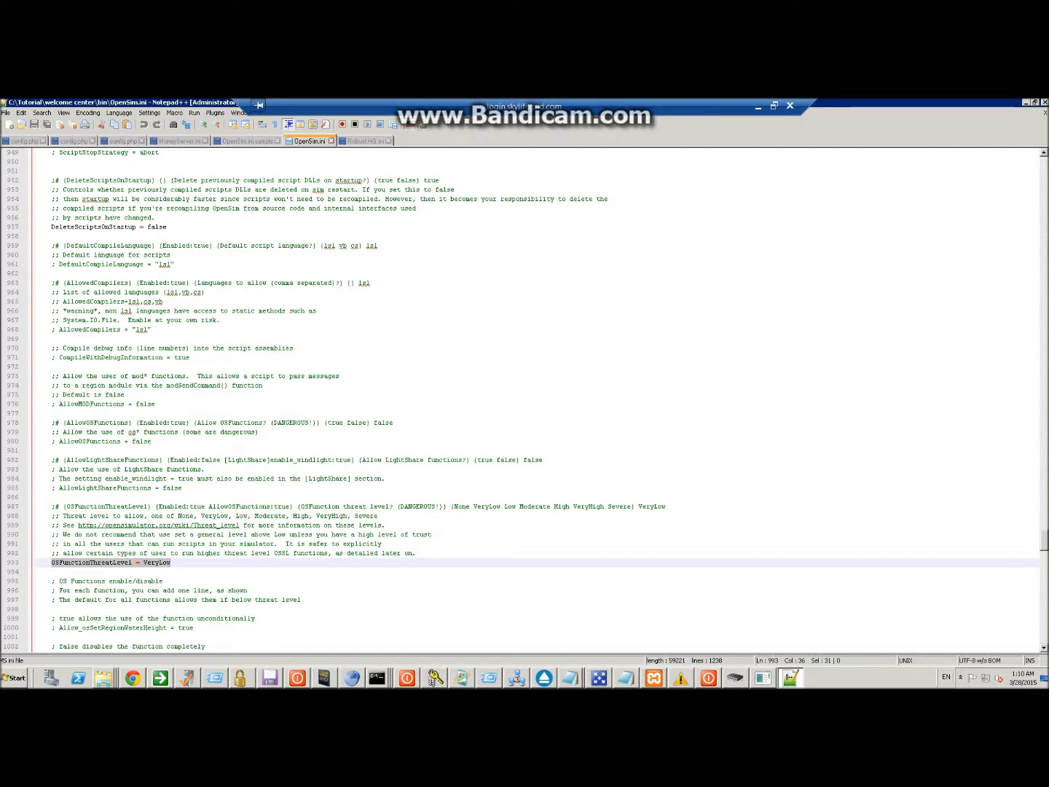
left_click(793, 681)
left_click(792, 679)
key("ctrl+v")
Step: Review the pasted OSSL block back to its OSFunctionThreatLevel line, save OpenSim.ini and close the editor
scroll(524, 401, "down", 4)
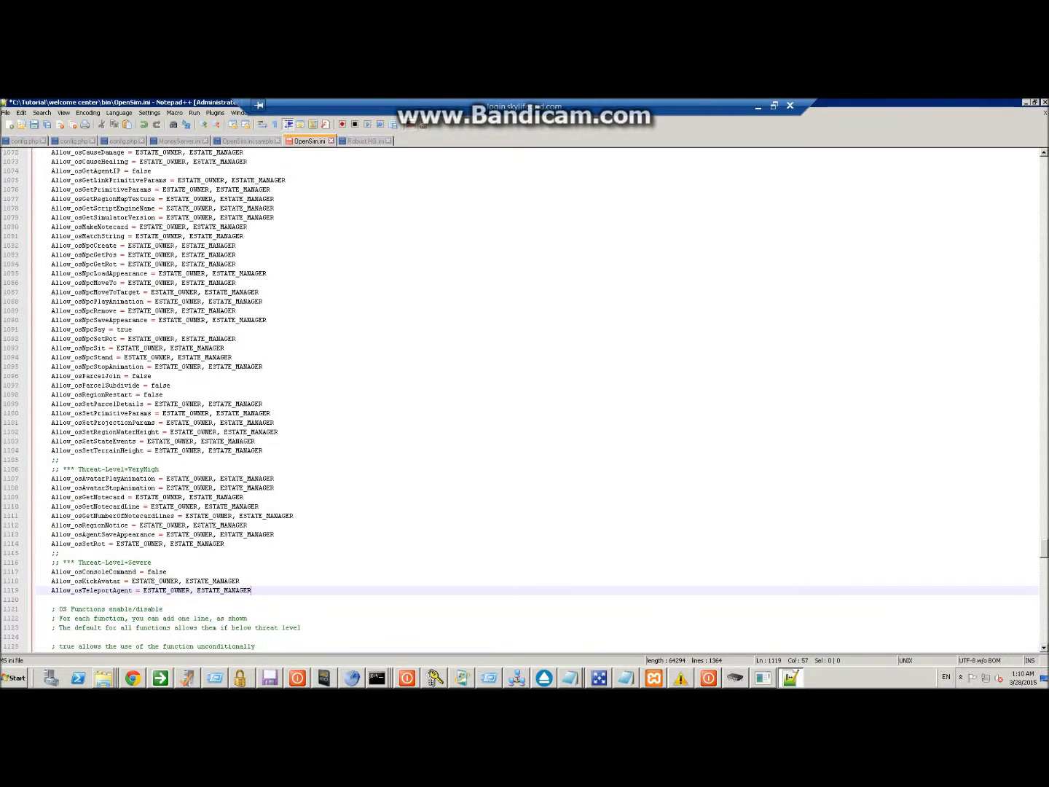
scroll(525, 400, "up", 7)
scroll(524, 401, "up", 17)
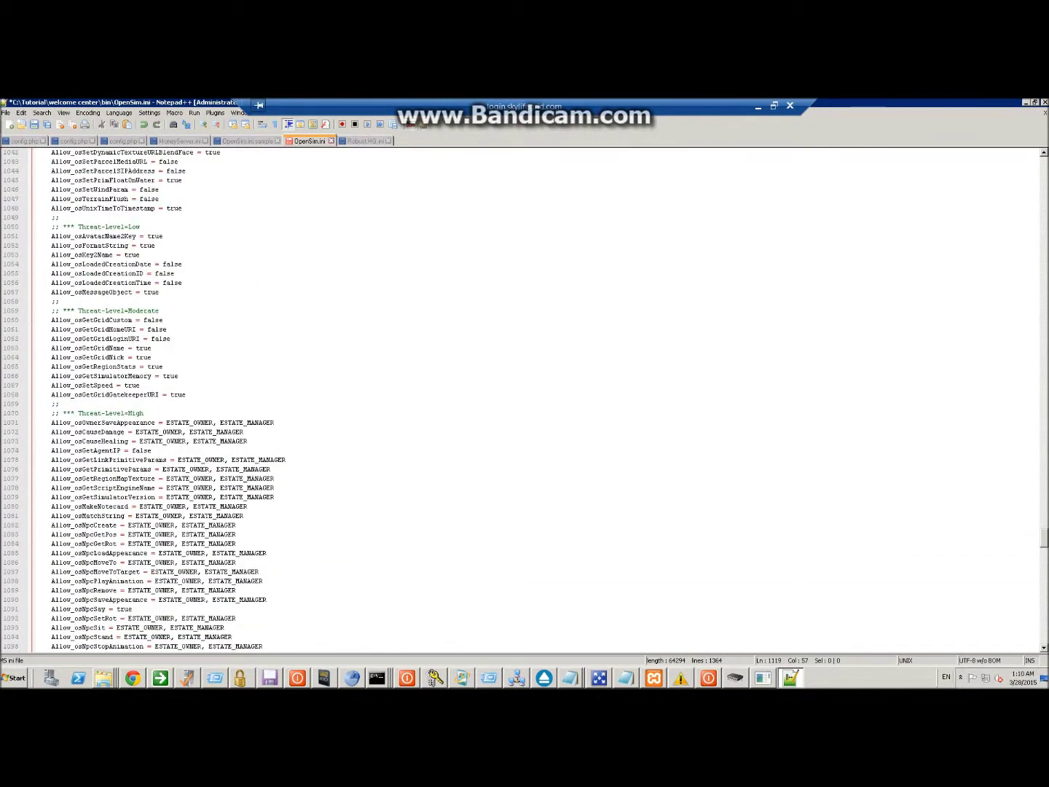
scroll(525, 401, "up", 10)
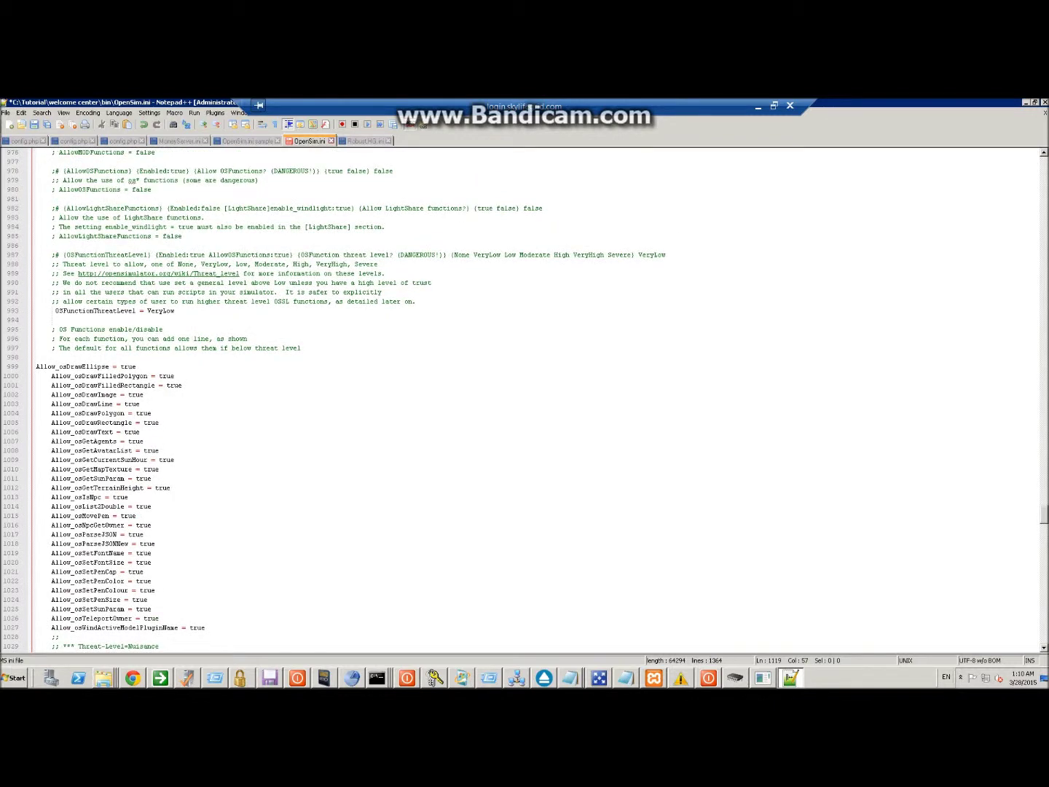
left_click(36, 124)
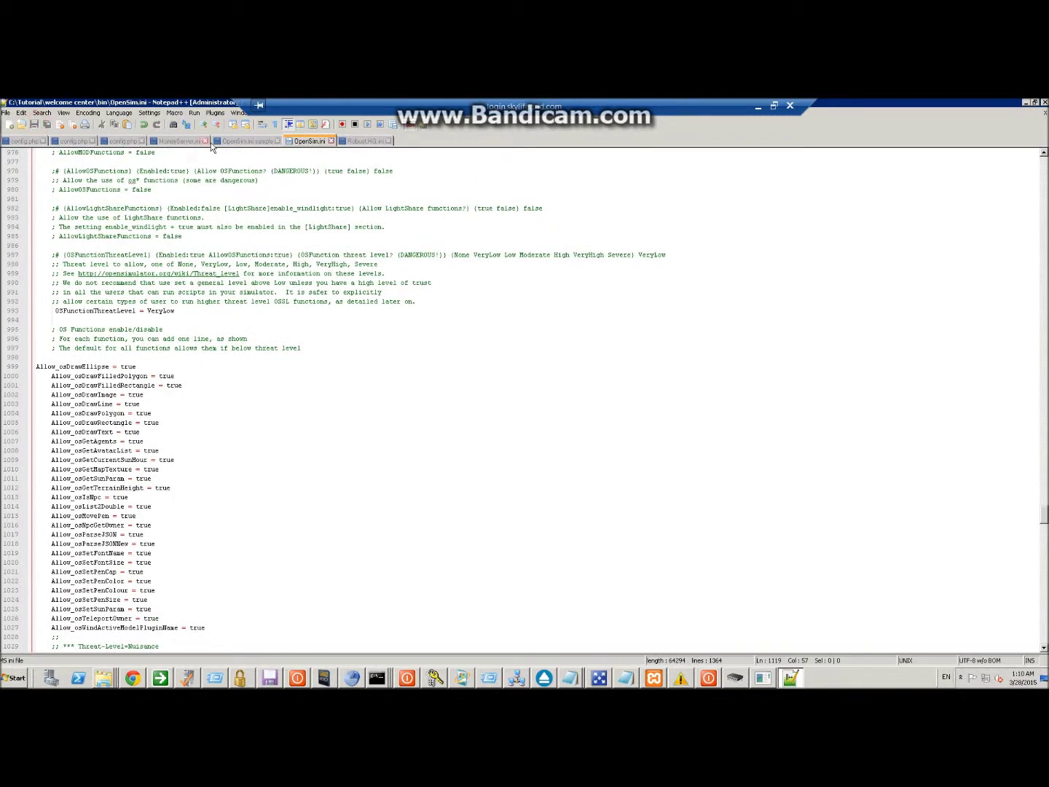
left_click(1046, 102)
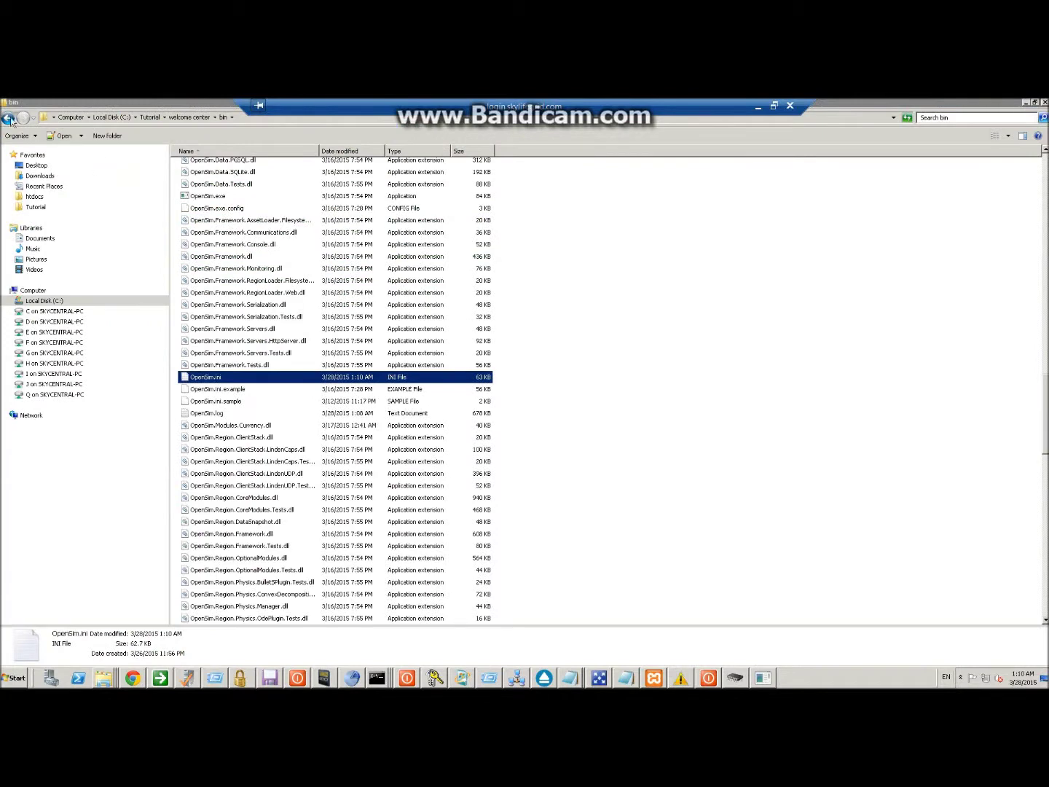
Step: Go back to the Tutorial folder and open the sandbox's bin folder
left_click(6, 118)
left_click(6, 119)
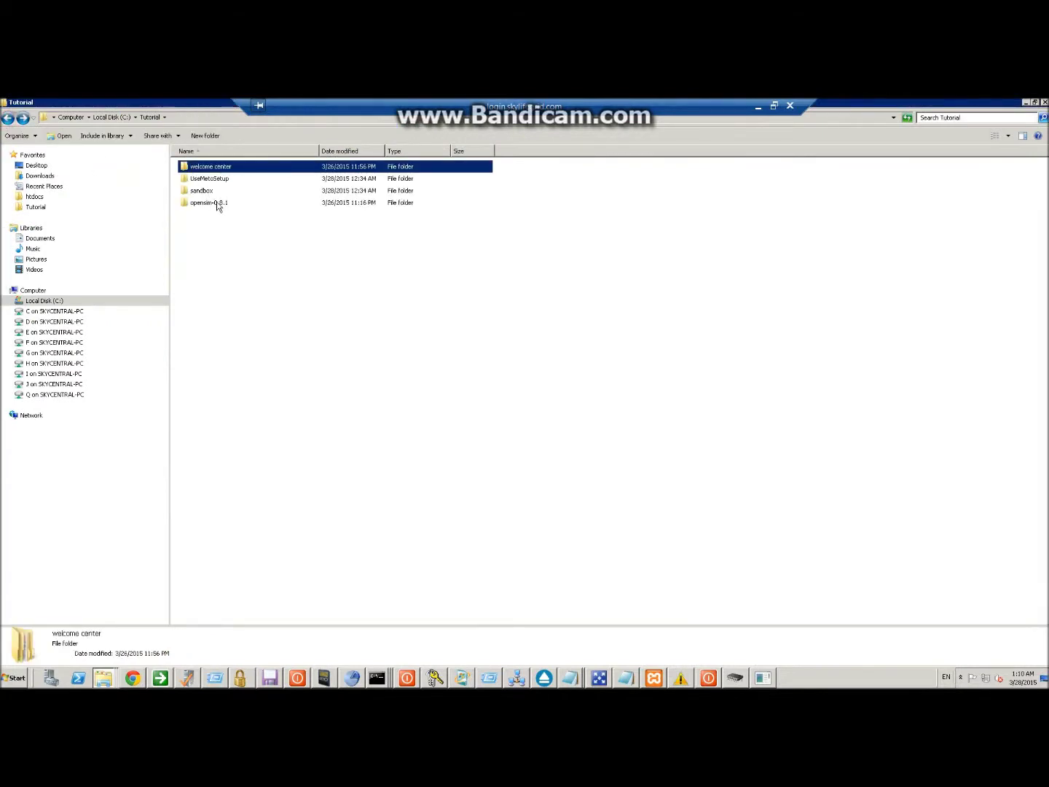
left_click(202, 191)
double_click(202, 191)
double_click(185, 167)
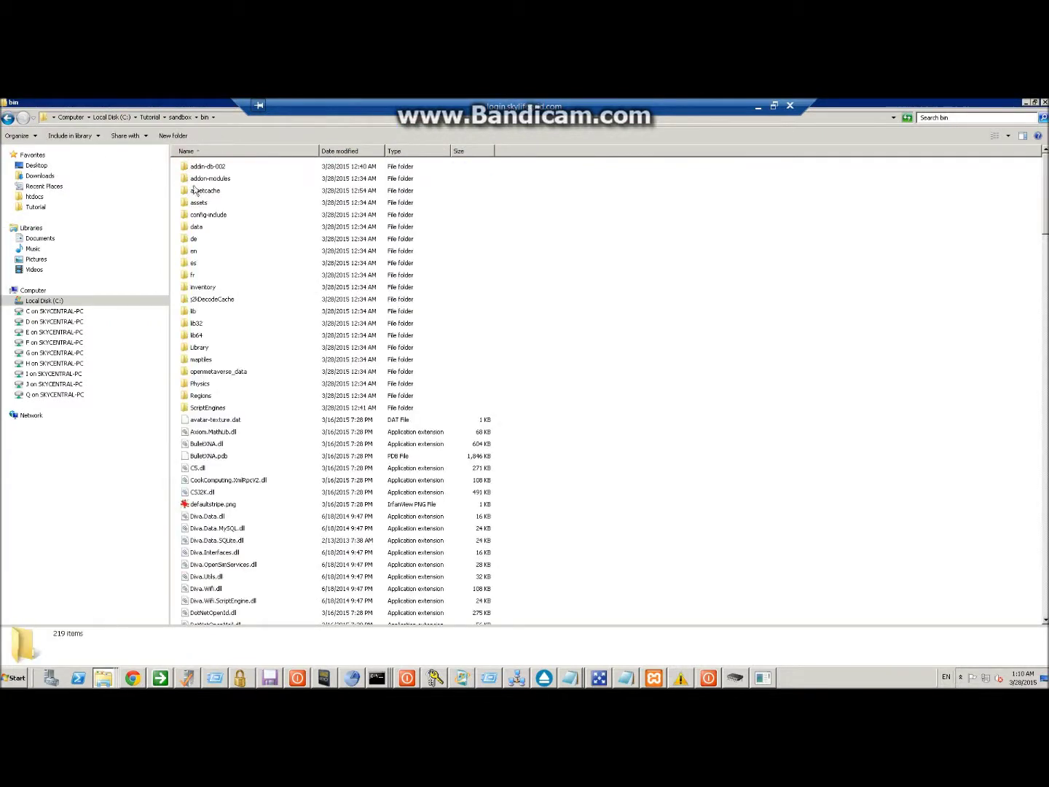
Step: Find OpenSim.ini in the sandbox's bin folder and open it for editing
left_click(211, 400)
scroll(210, 400, "down", 4)
key("o")
key("o")
scroll(210, 400, "down", 5)
scroll(213, 518, "down", 1)
double_click(206, 522)
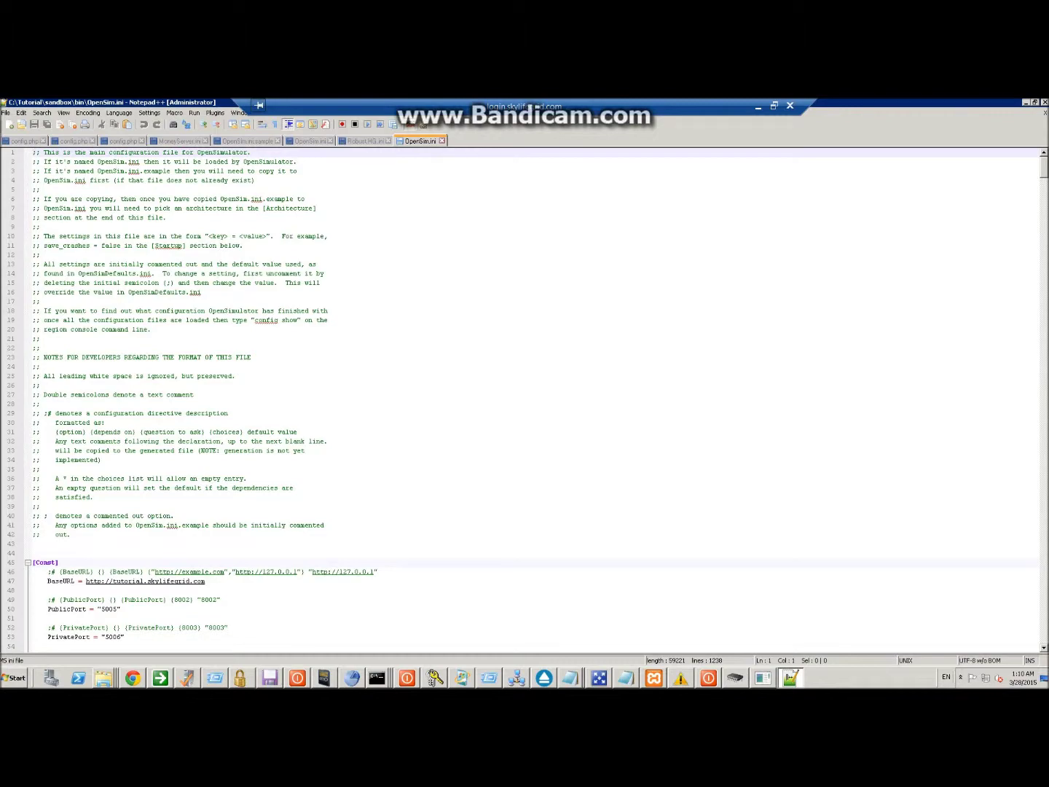
Step: Replace the OSFunctionThreatLevel = VeryLow line in the sandbox's OpenSim.ini with the copied OSSL block, then save and close it
left_click_drag(1041, 174, 1043, 559)
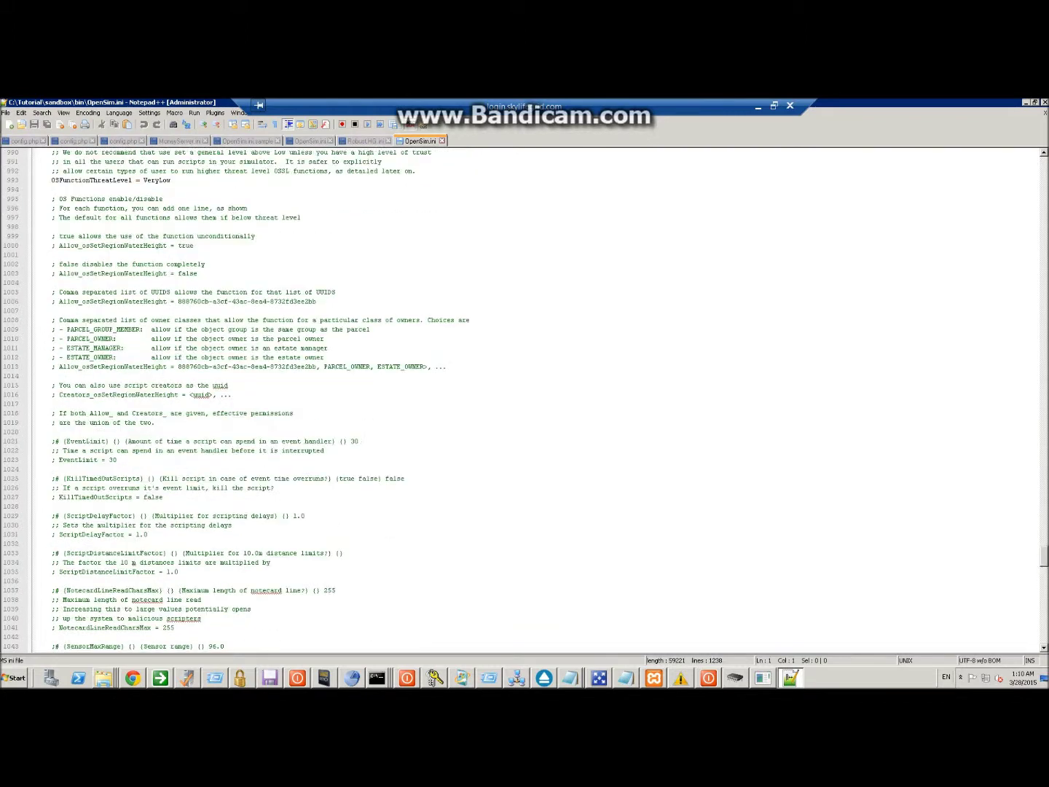
scroll(525, 402, "up", 4)
left_click_drag(51, 291, 172, 295)
key("ctrl+v")
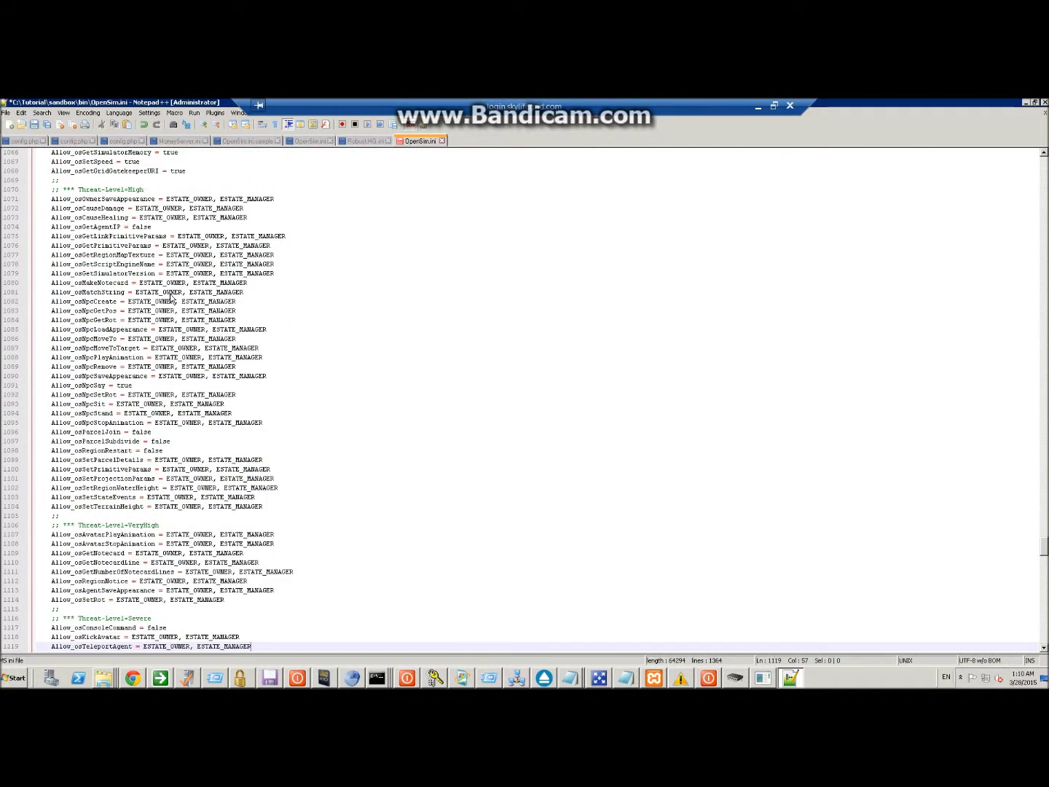
left_click(35, 125)
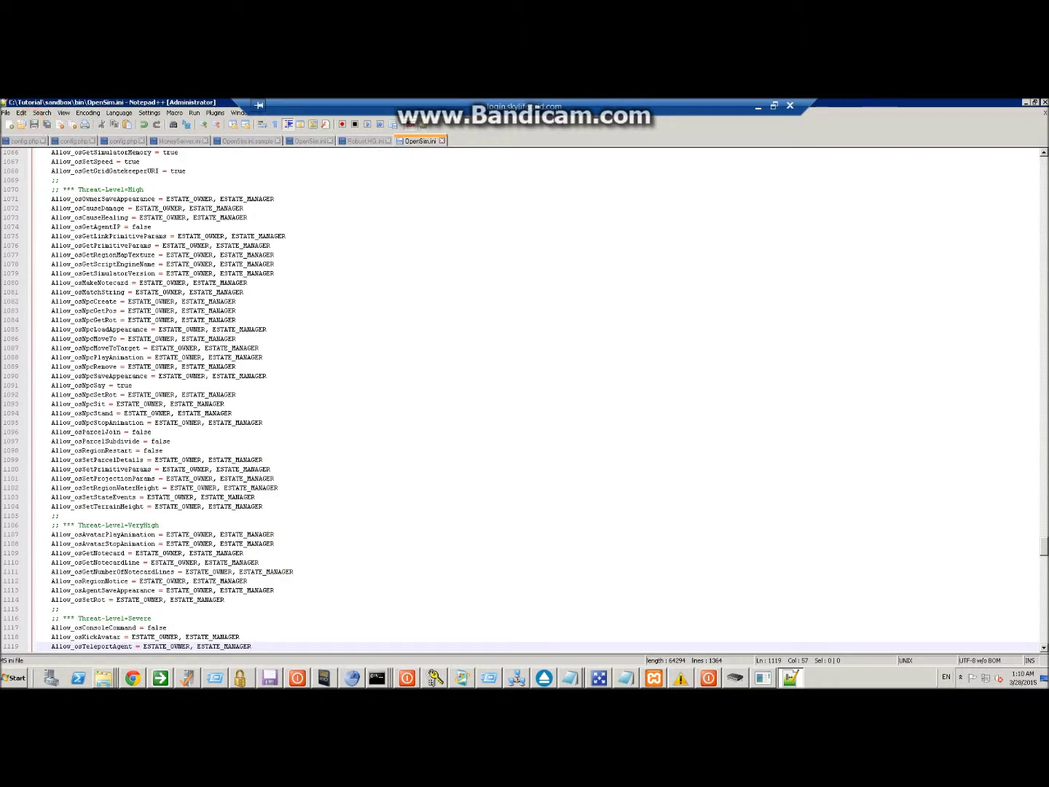
left_click(1044, 101)
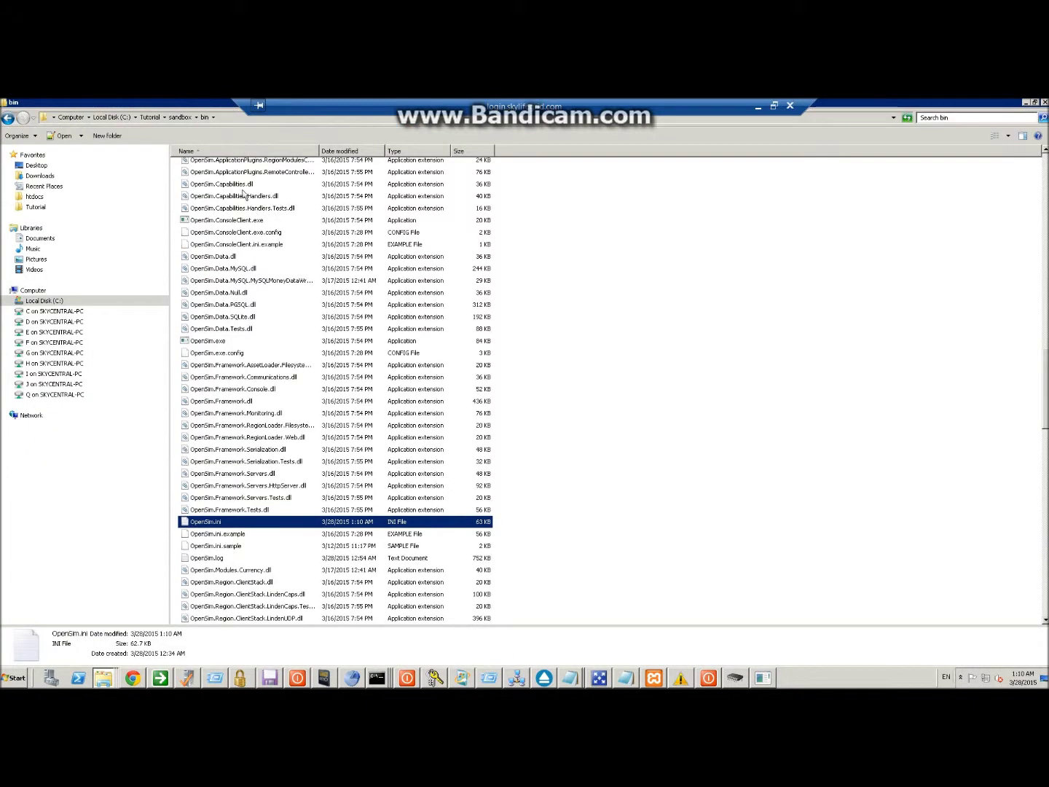
Step: Go back to the Tutorial folder and open the bin folder inside UseMetoSetup
left_click(32, 301)
left_click(34, 206)
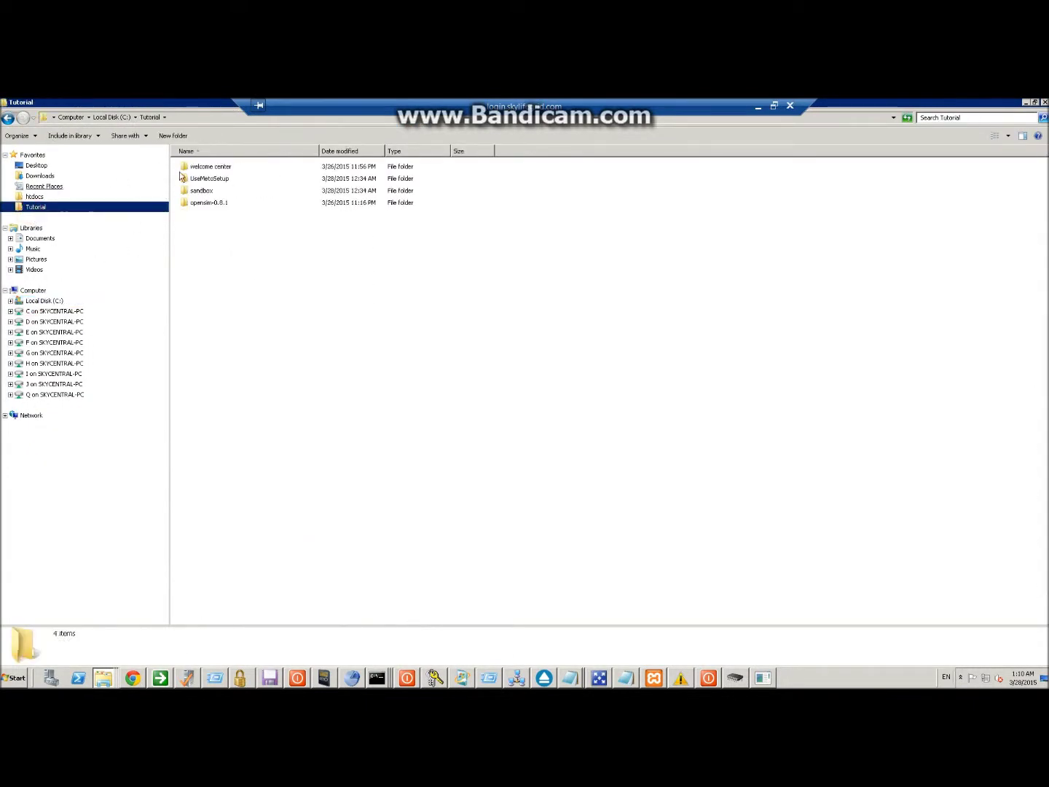
left_click(214, 180)
double_click(213, 181)
double_click(194, 166)
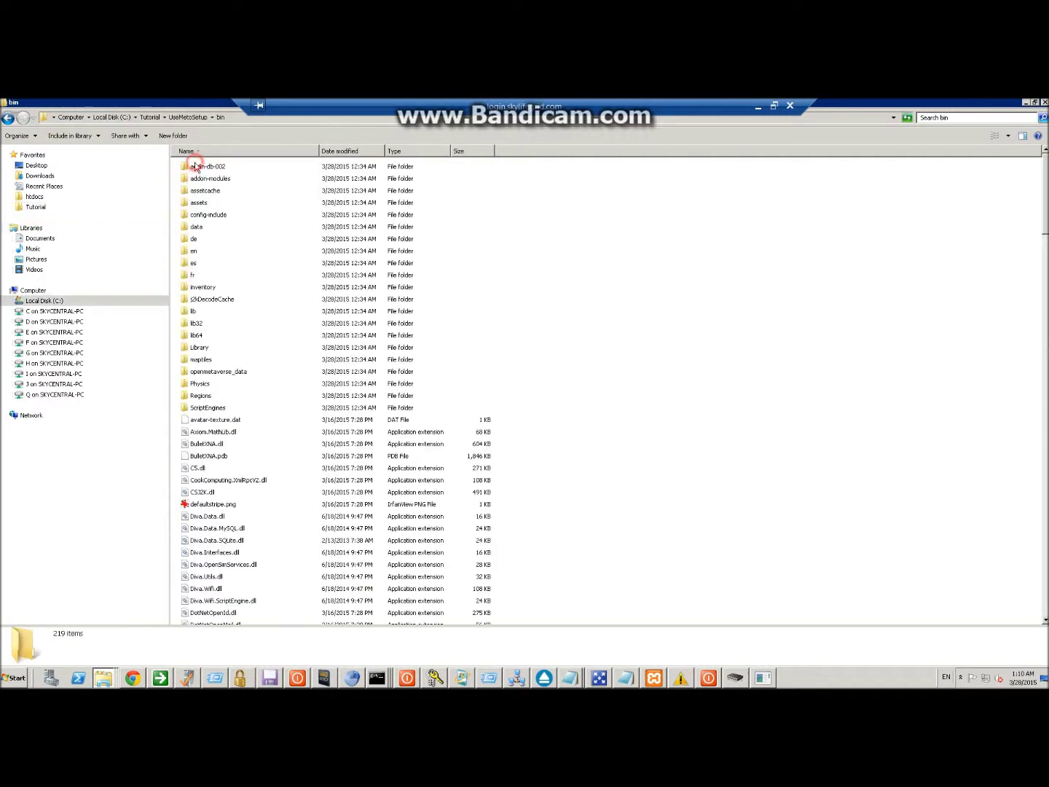
Step: Find OpenSim.ini in UseMetoSetup's bin folder and open it for editing
scroll(241, 494, "down", 18)
left_click(244, 498)
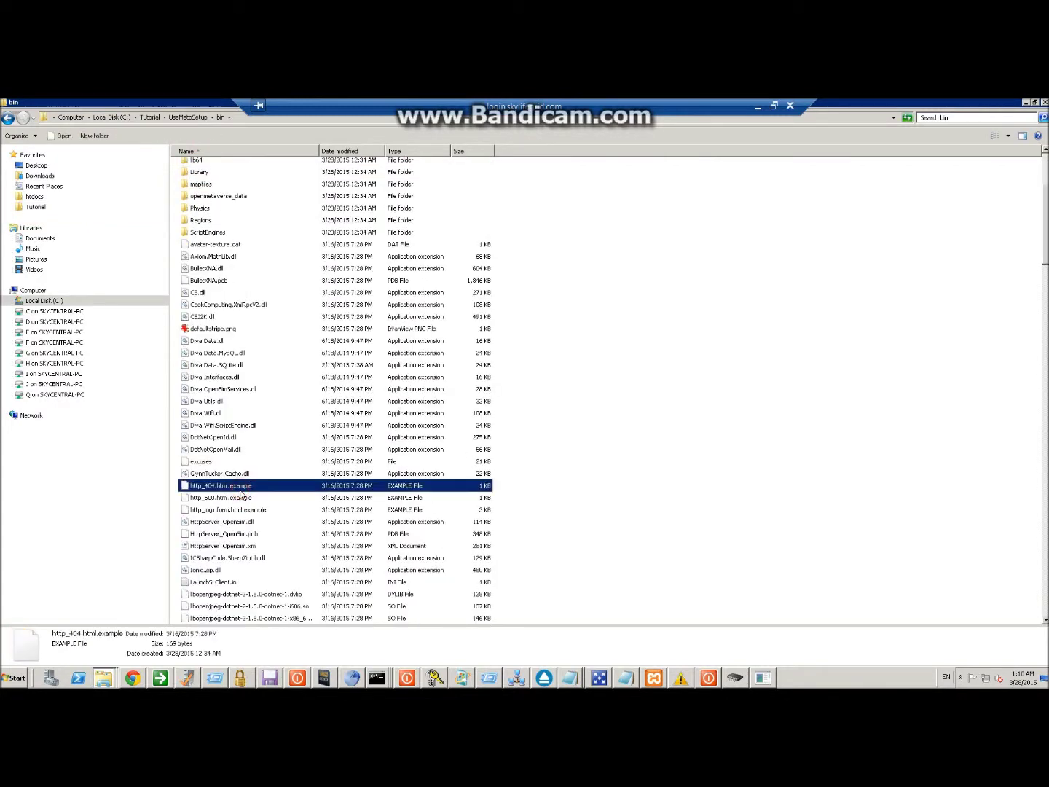
scroll(233, 499, "down", 10)
scroll(227, 500, "down", 6)
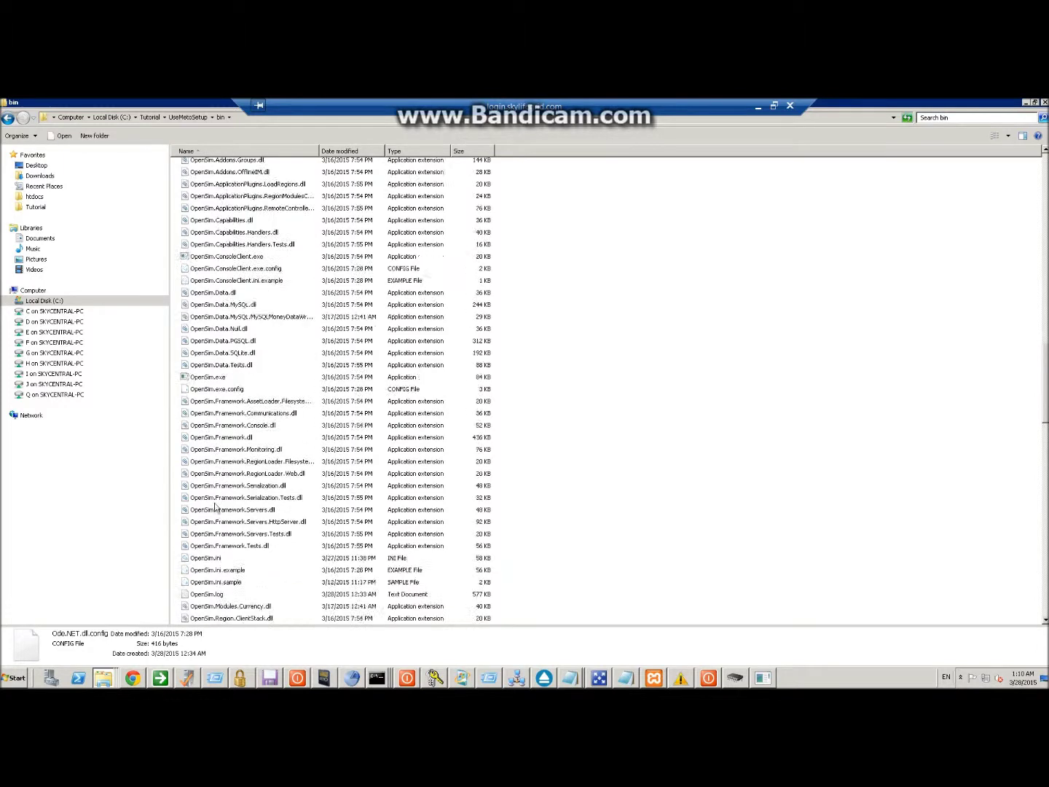
left_click(210, 485)
double_click(210, 484)
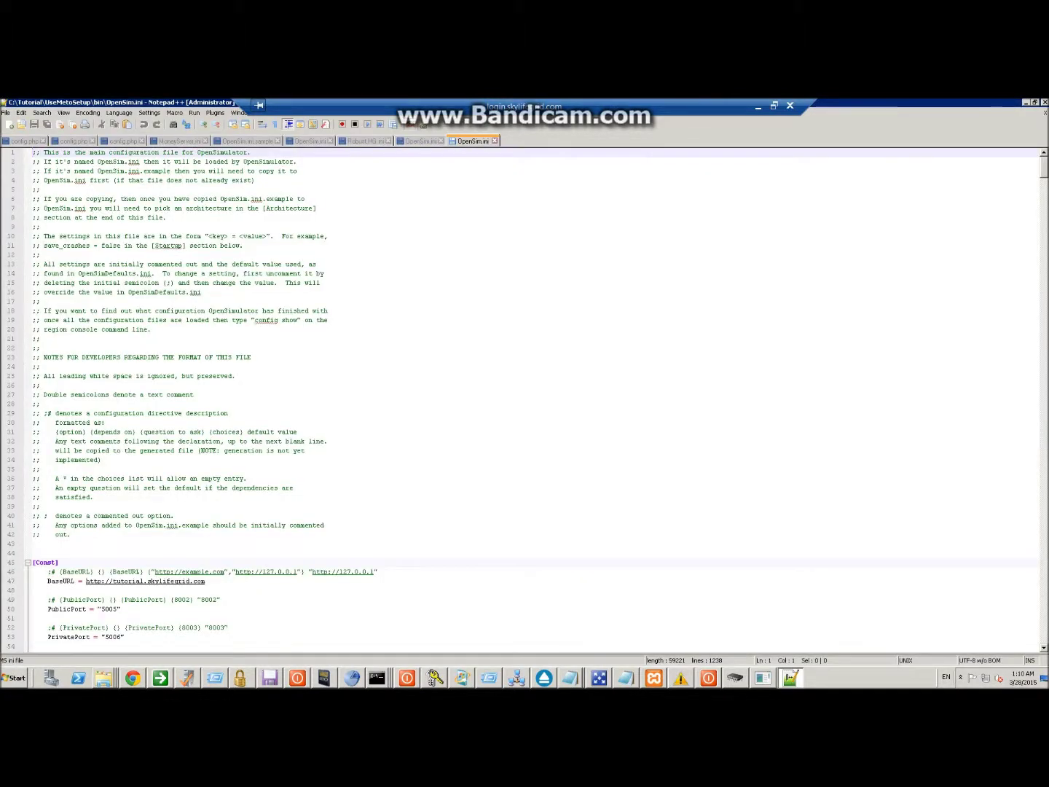
Step: Replace the OSFunctionThreatLevel line in UseMetoSetup's OpenSim.ini with the copied OSSL block, save it and close the open windows
left_click_drag(1045, 175, 1044, 523)
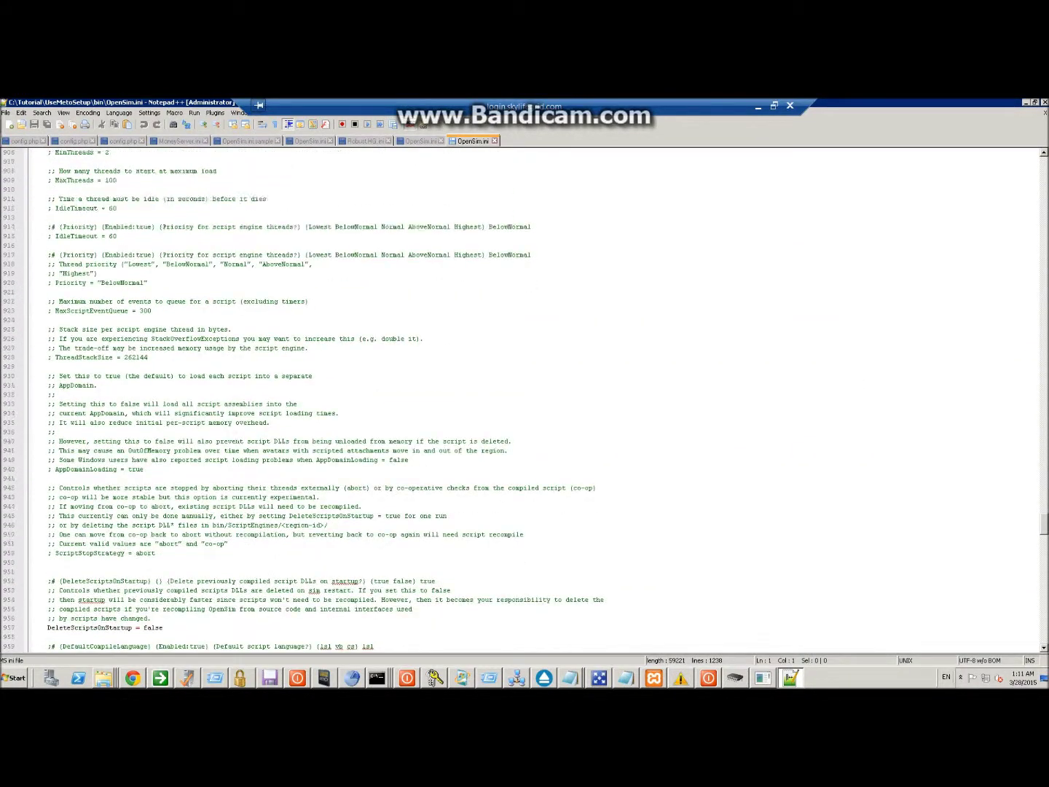
scroll(522, 401, "down", 3)
left_click_drag(47, 544, 142, 553)
scroll(142, 552, "down", 2)
scroll(535, 400, "down", 9)
left_click_drag(51, 572, 158, 572)
key("ctrl+v")
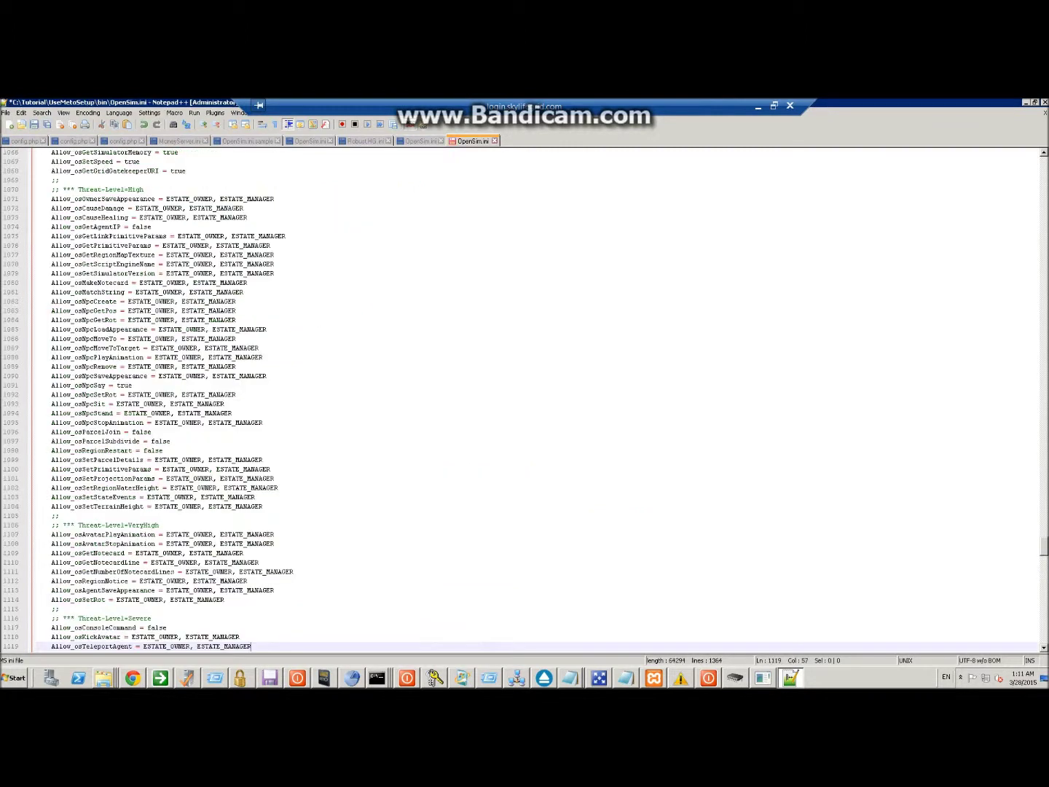
left_click(34, 124)
left_click(1046, 103)
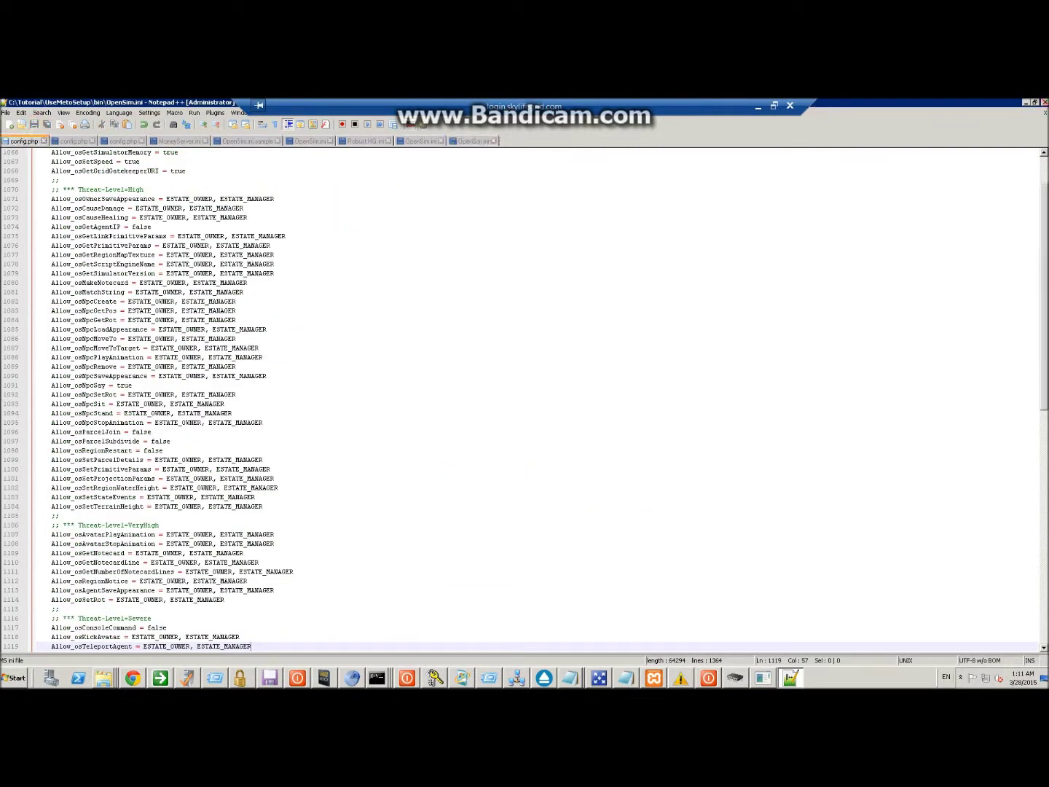
left_click(1046, 102)
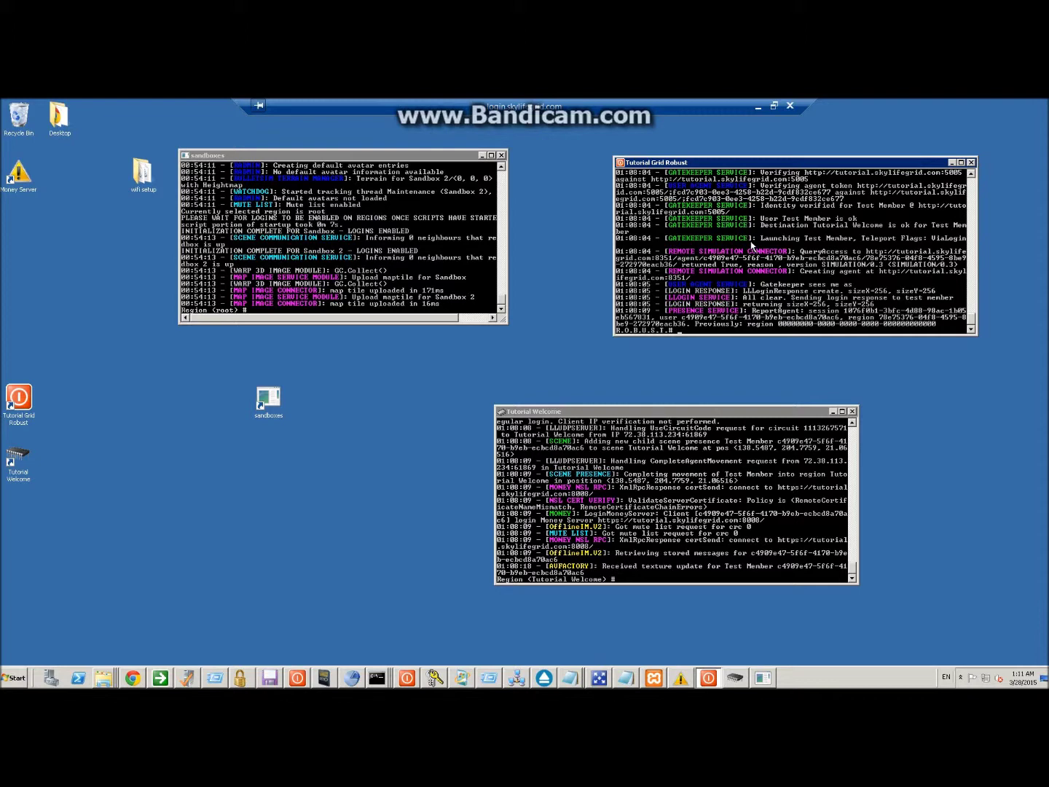
Step: Shut down the sandboxes simulator by entering the q command in its console
left_click(429, 278)
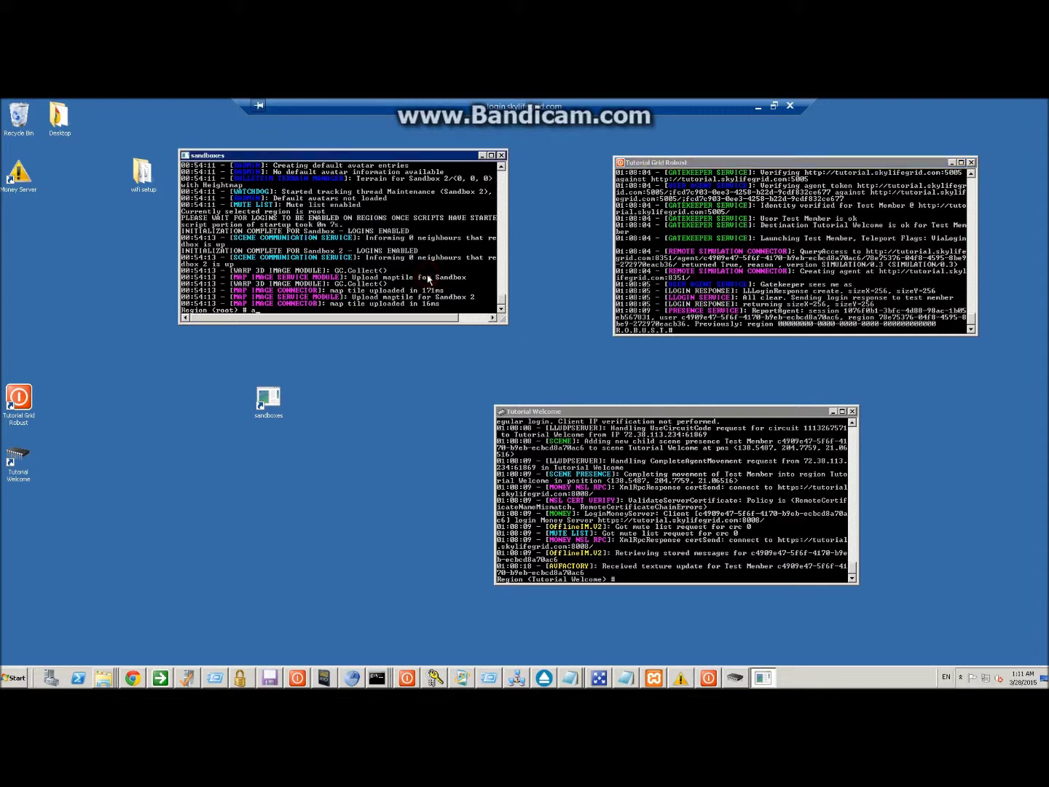
type("quit")
key("Return")
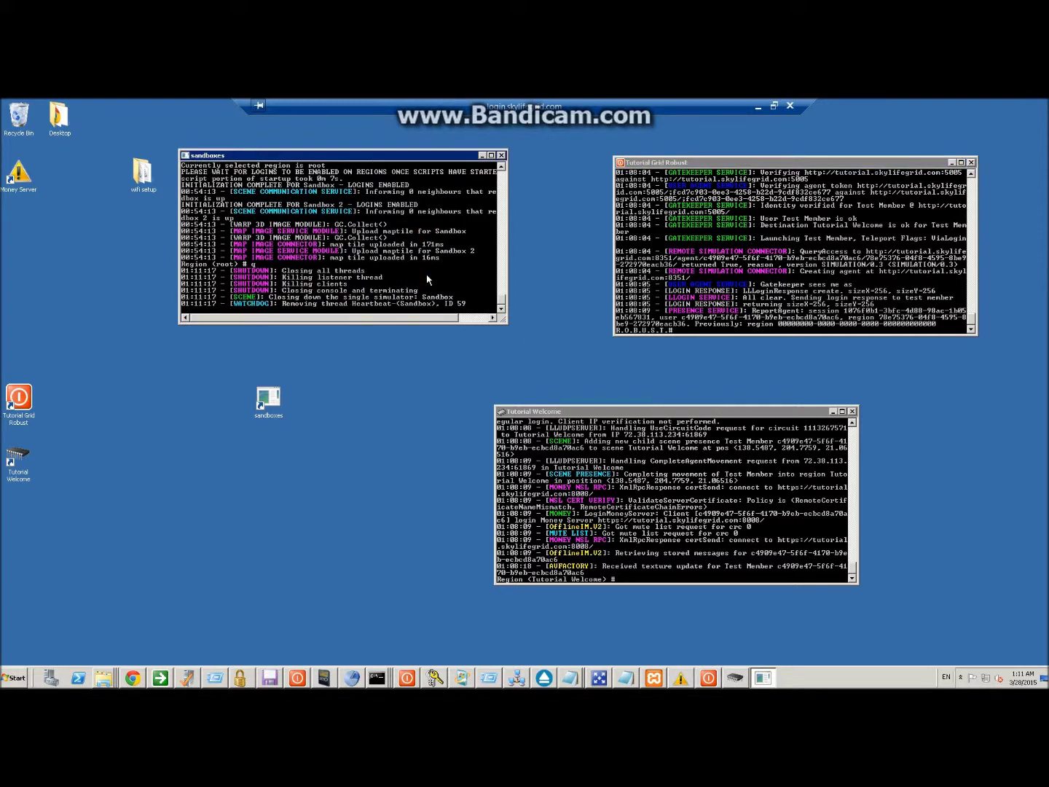
Step: Switch to the Firestorm viewer and examine the grid's regions around the avatar on the world map
double_click(611, 103)
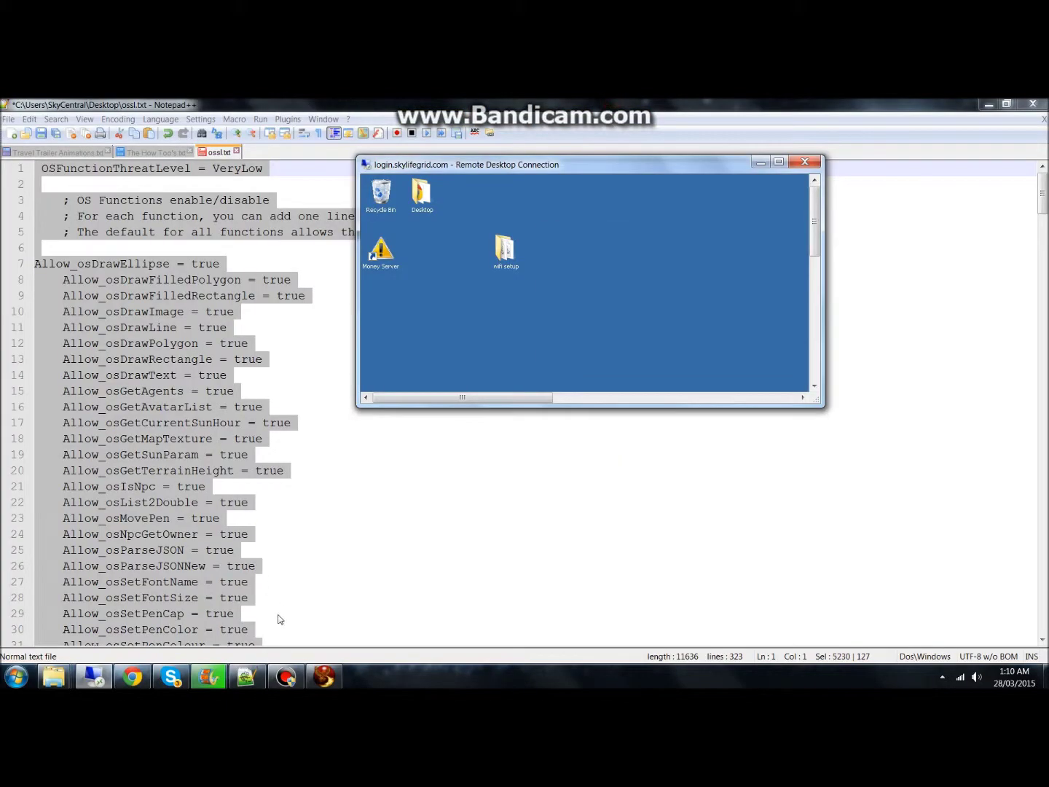
left_click(325, 677)
left_click(883, 655)
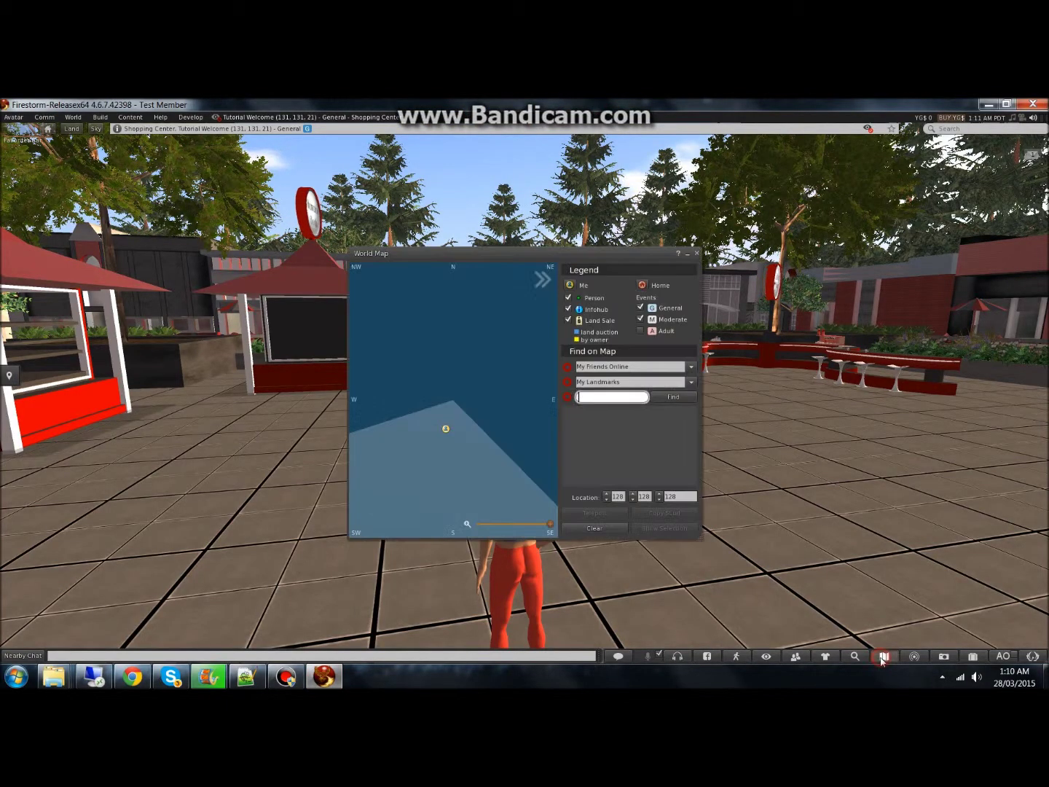
scroll(487, 399, "down", 3)
scroll(487, 400, "up", 2)
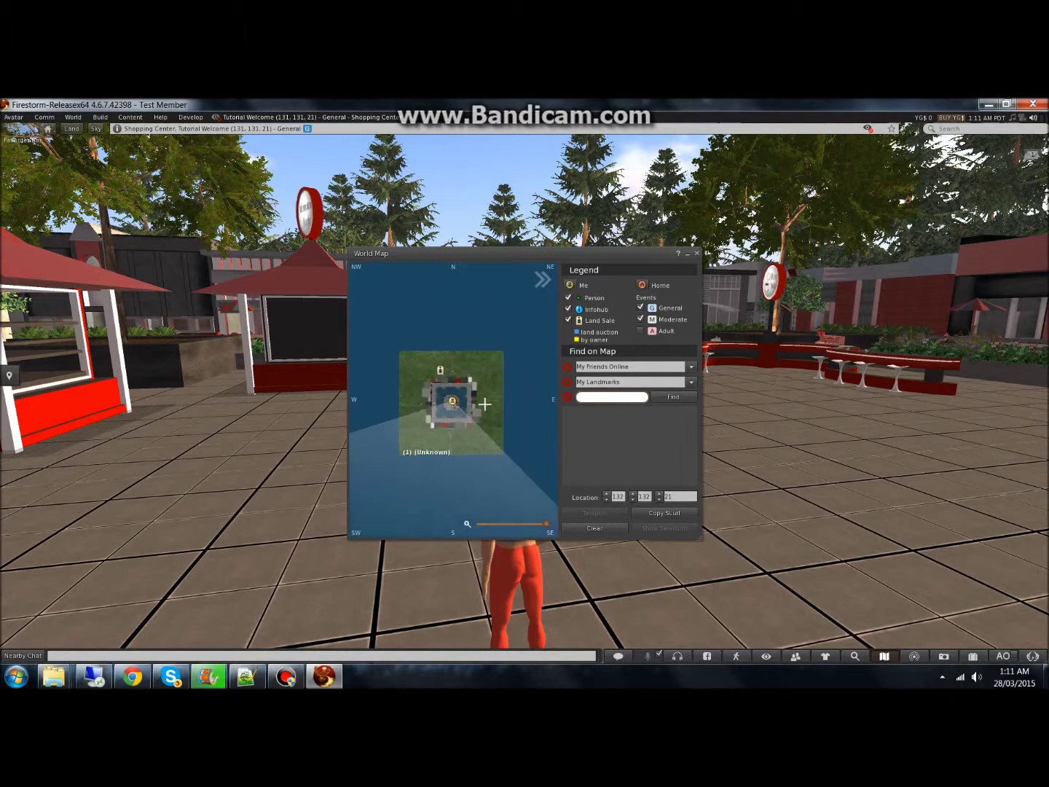
Step: Return to the remote desktop, start the sandboxes simulator again and move its console beside the Robust console
left_click(329, 678)
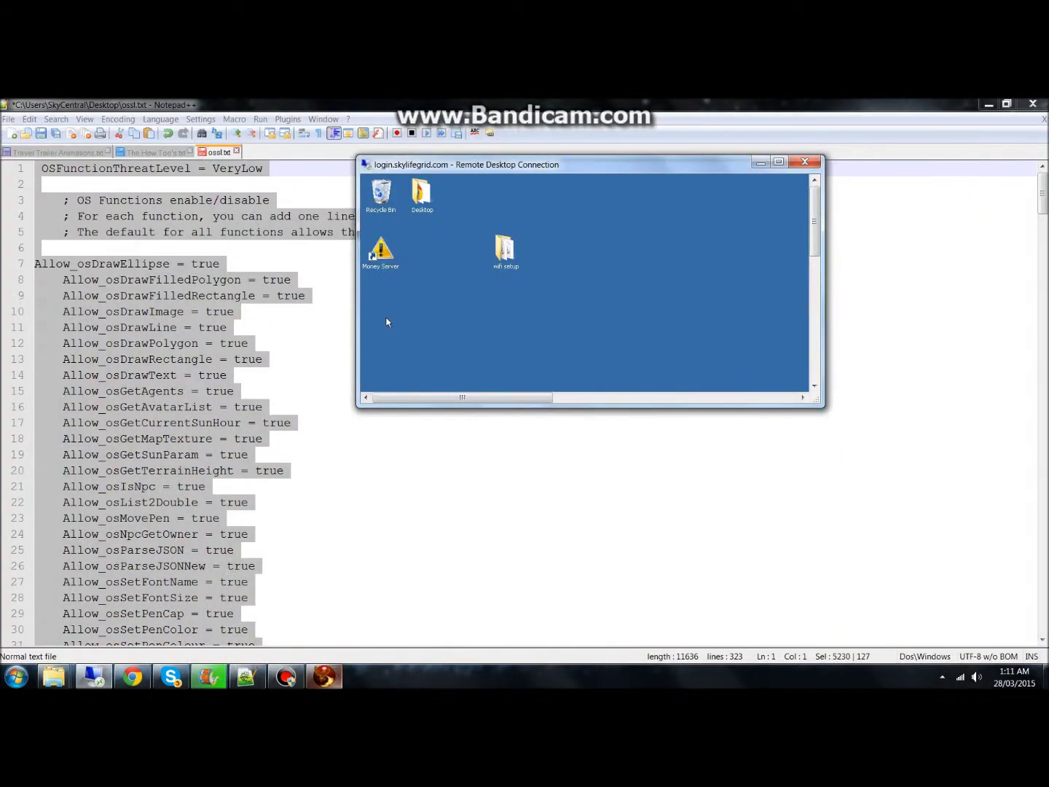
double_click(426, 166)
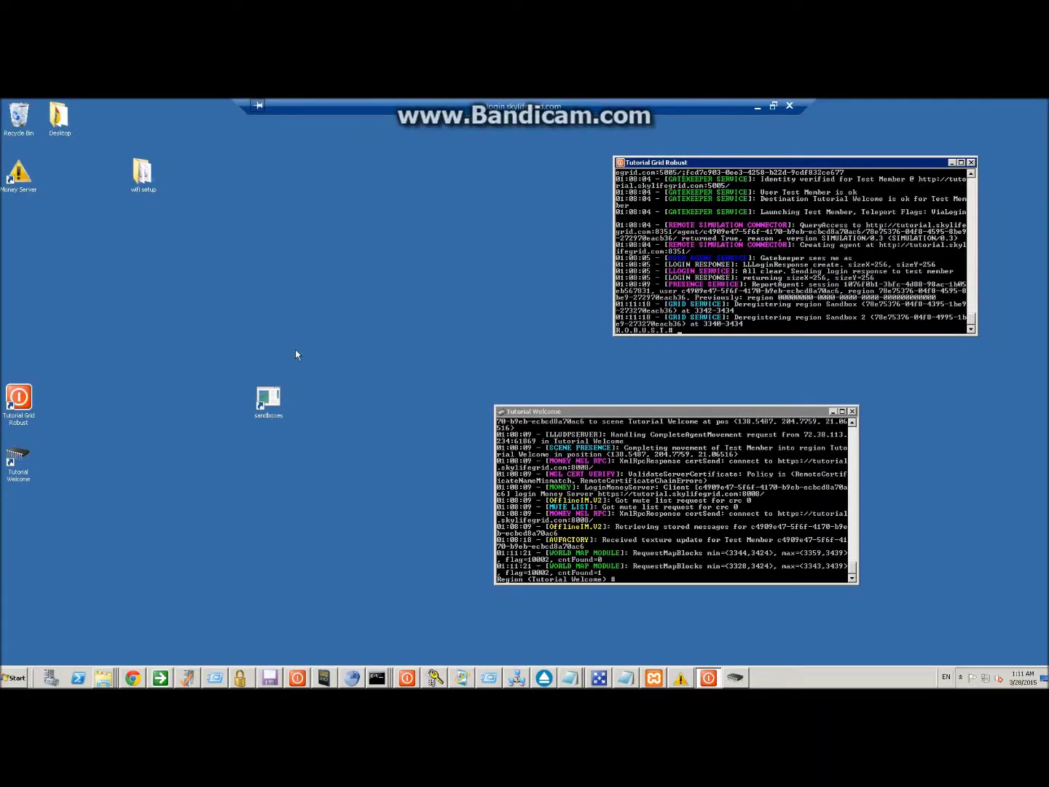
double_click(273, 398)
left_click(555, 392)
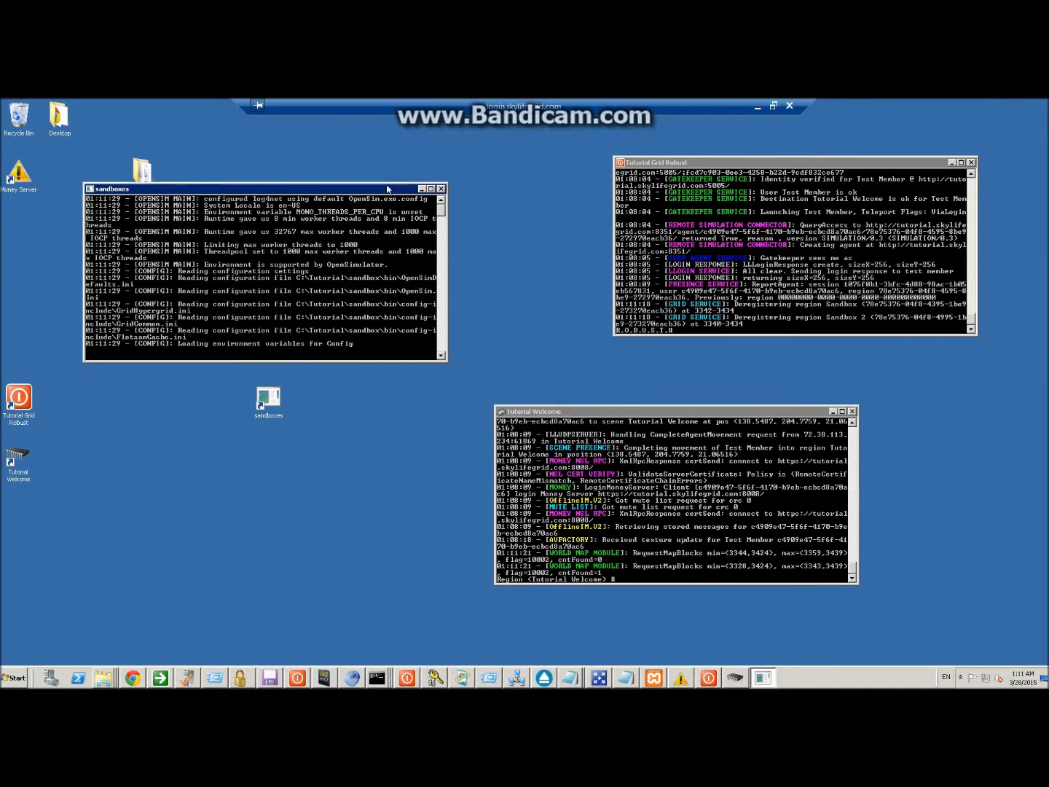
left_click_drag(375, 188, 512, 156)
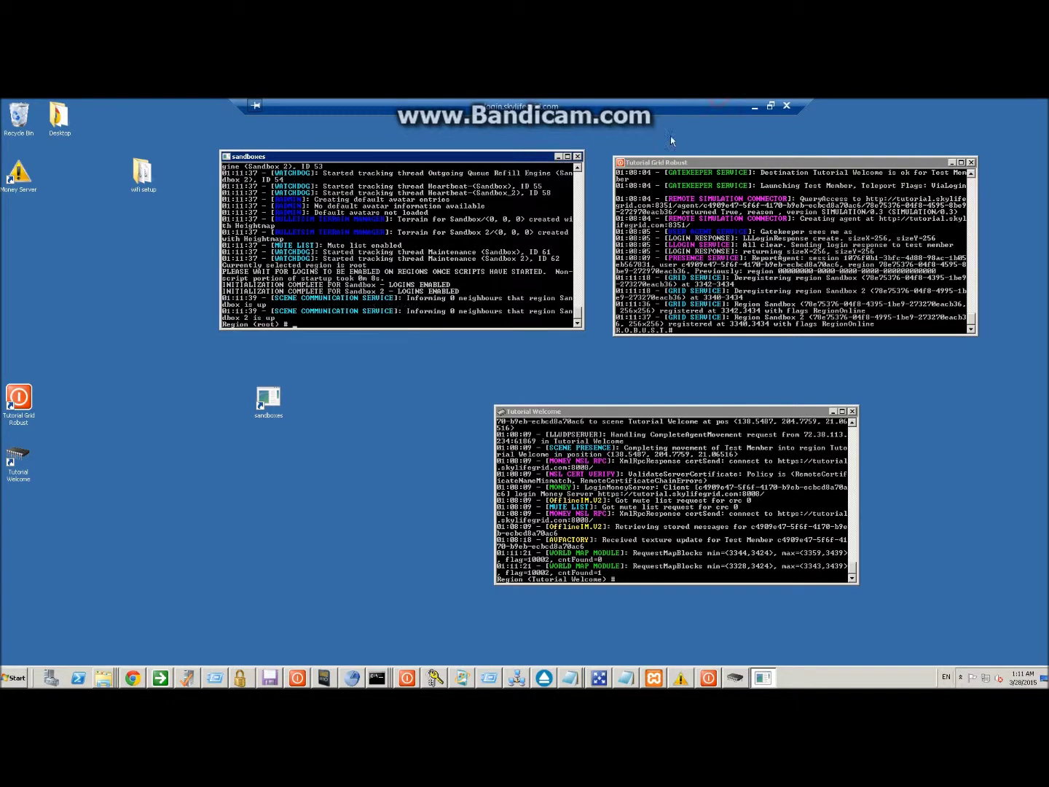
Step: Switch to the Firestorm viewer and teleport the avatar to the Sandbox region from the world map
left_click(774, 106)
left_click(339, 679)
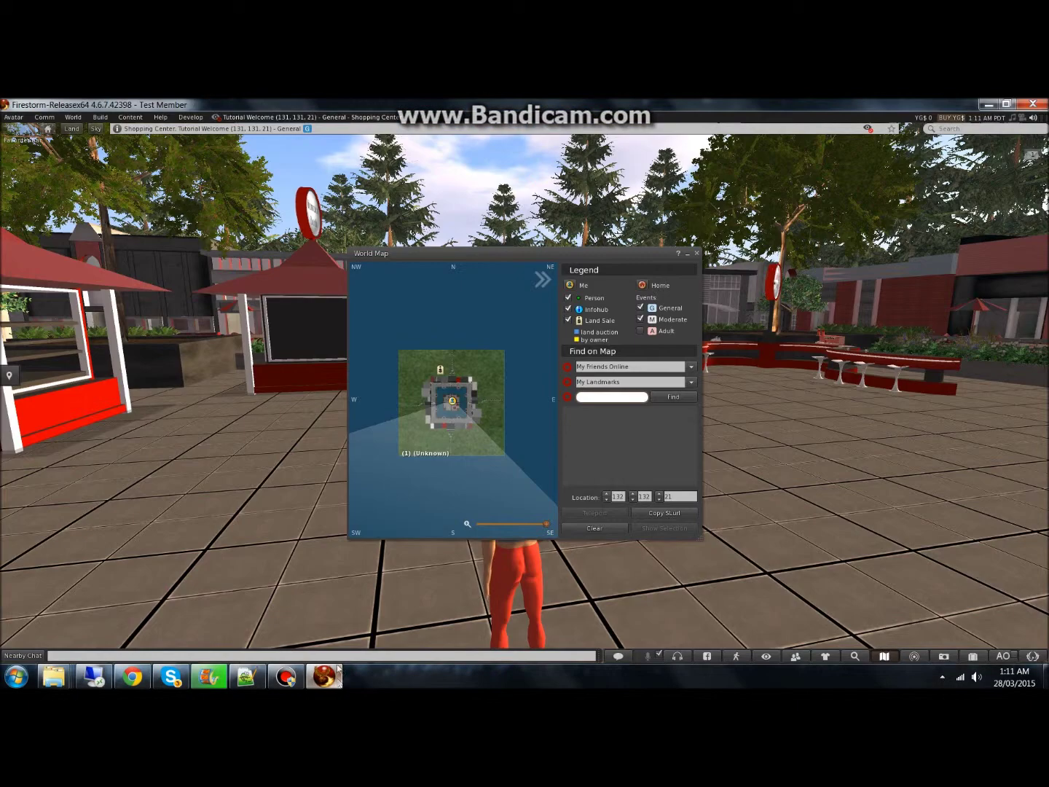
double_click(447, 318)
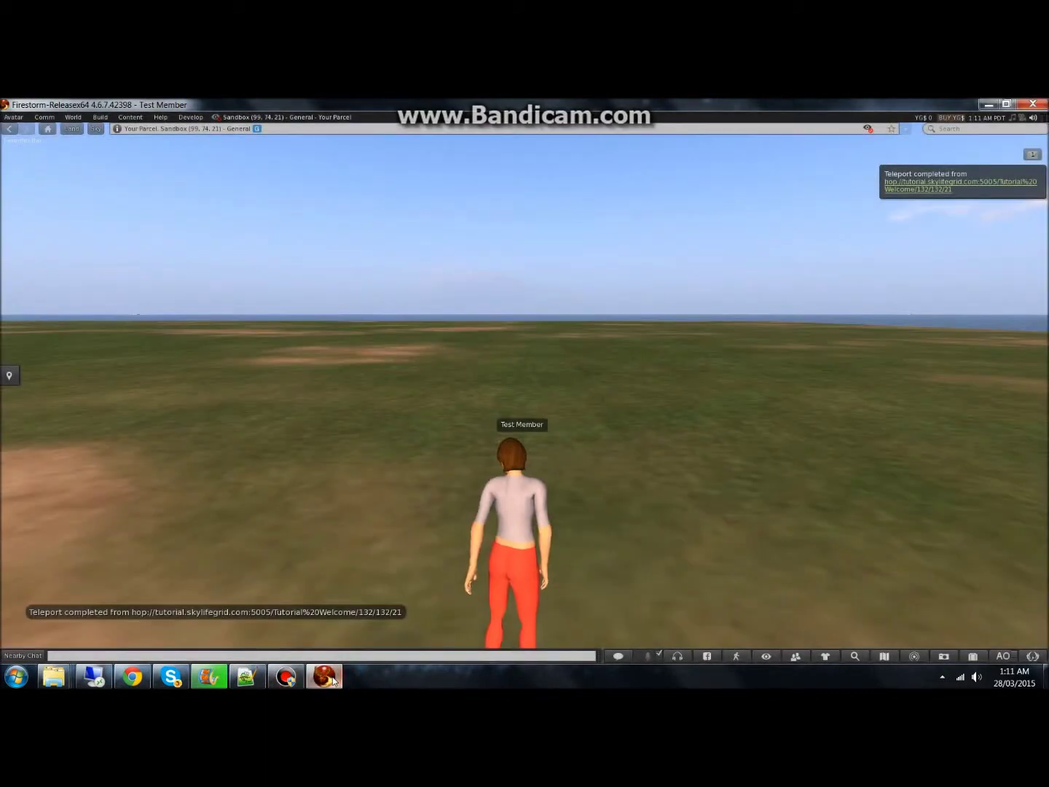
Step: Return to the remote desktop and shut down the Tutorial Welcome simulator with the q console command
left_click(333, 677)
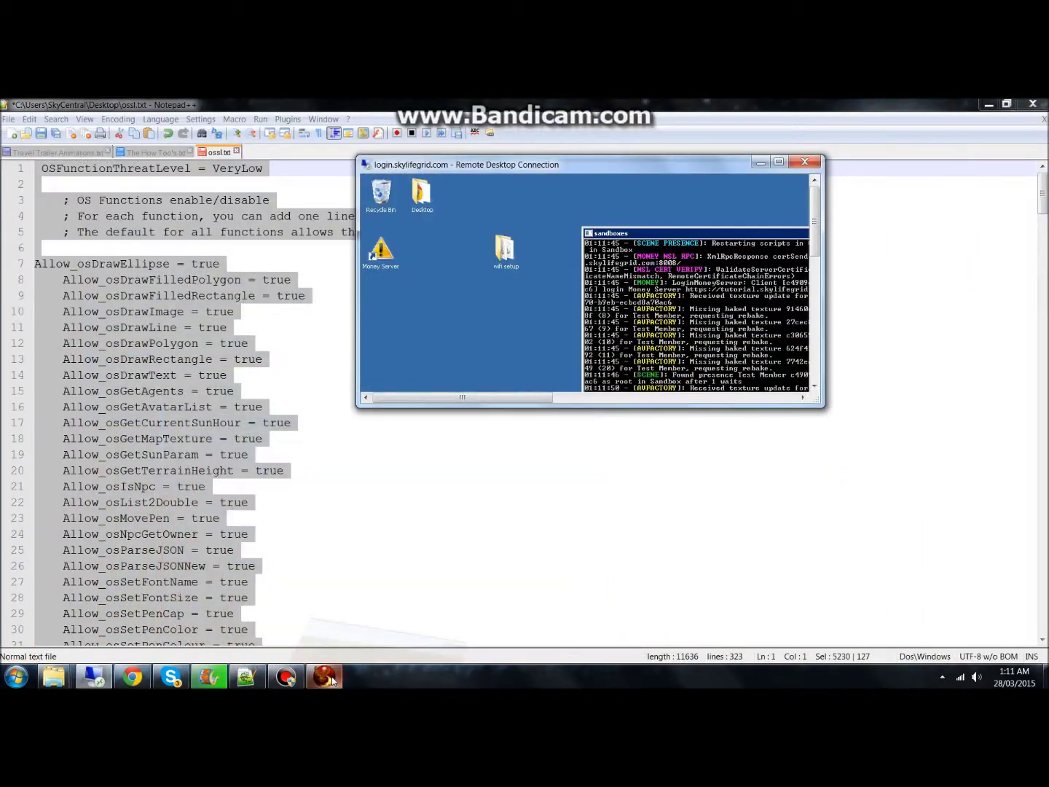
double_click(536, 168)
left_click(635, 462)
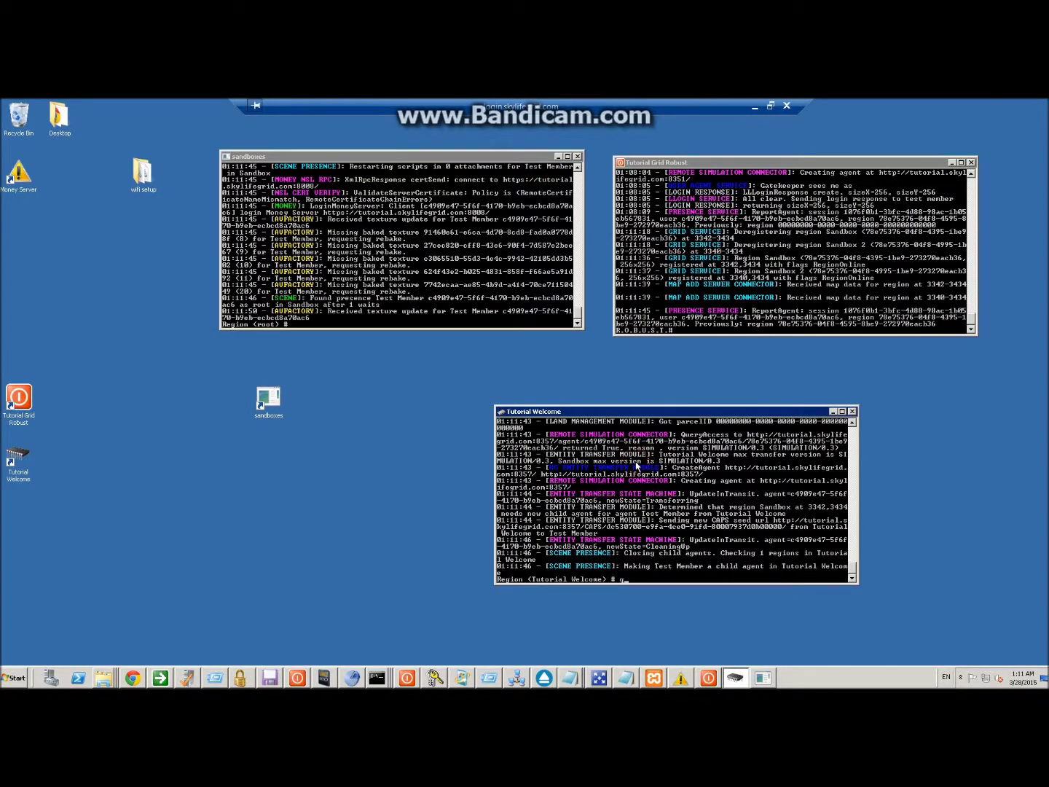
type("q")
key("Return")
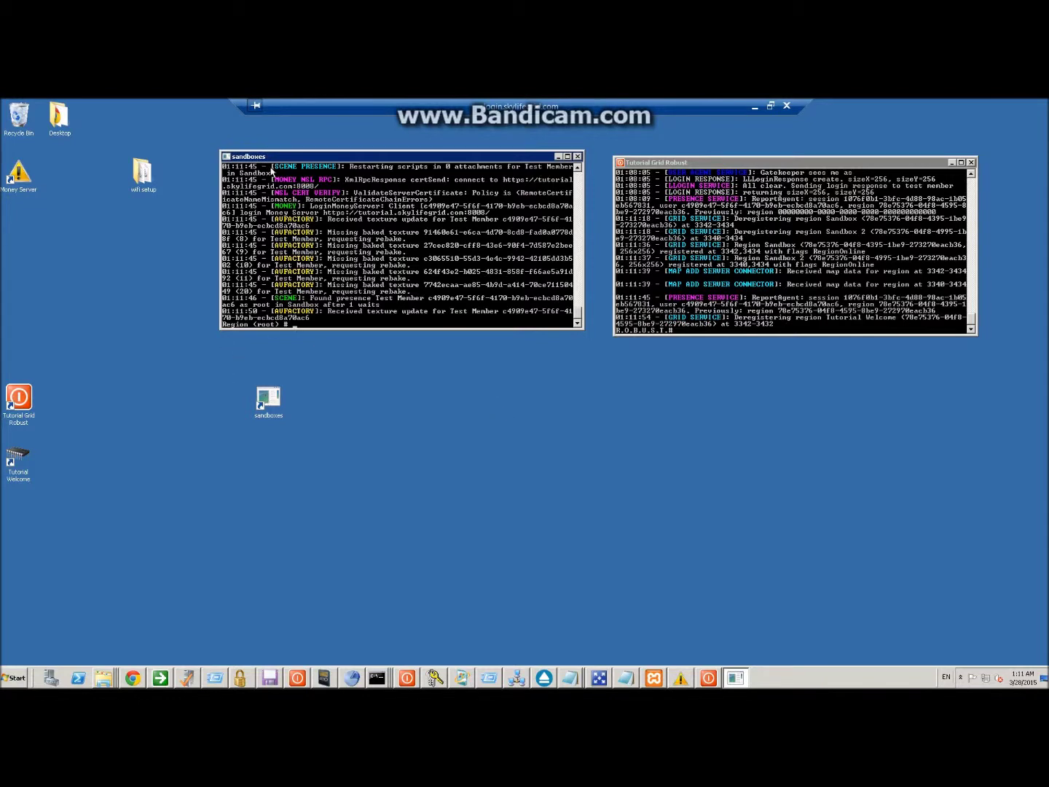
Step: Move the sandboxes console out of the way and start the Tutorial Welcome simulator, allowing the unverified program to run
left_click_drag(266, 157, 334, 122)
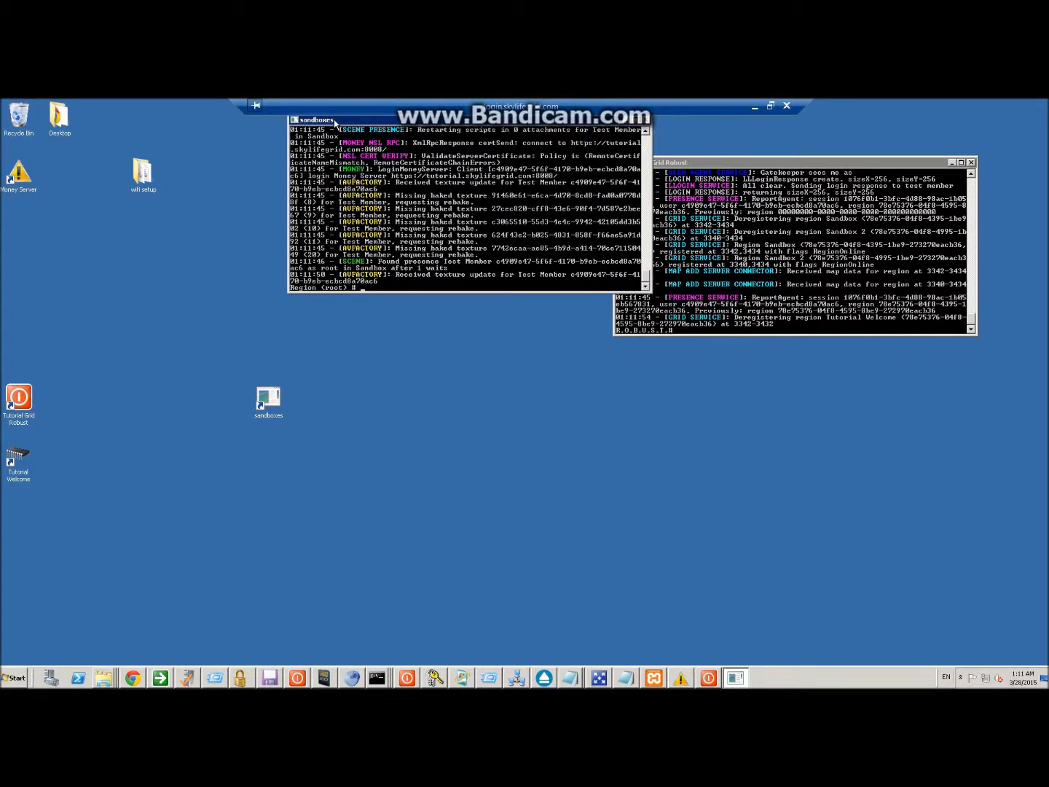
left_click(265, 397)
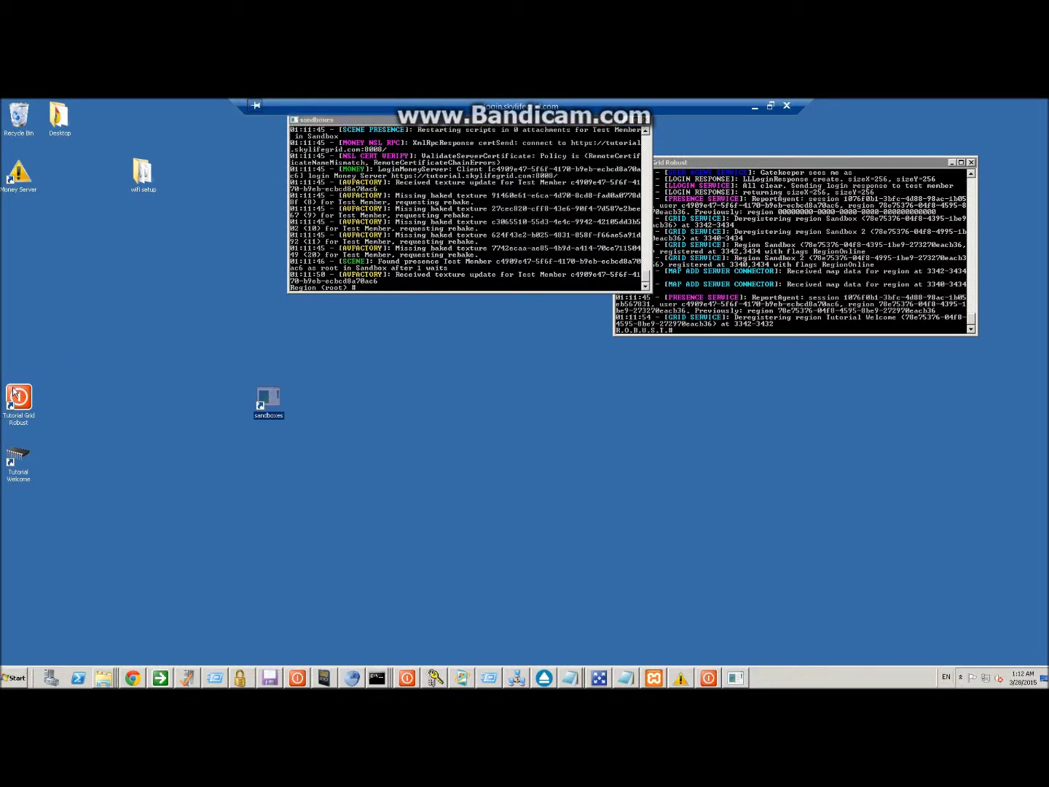
left_click(17, 478)
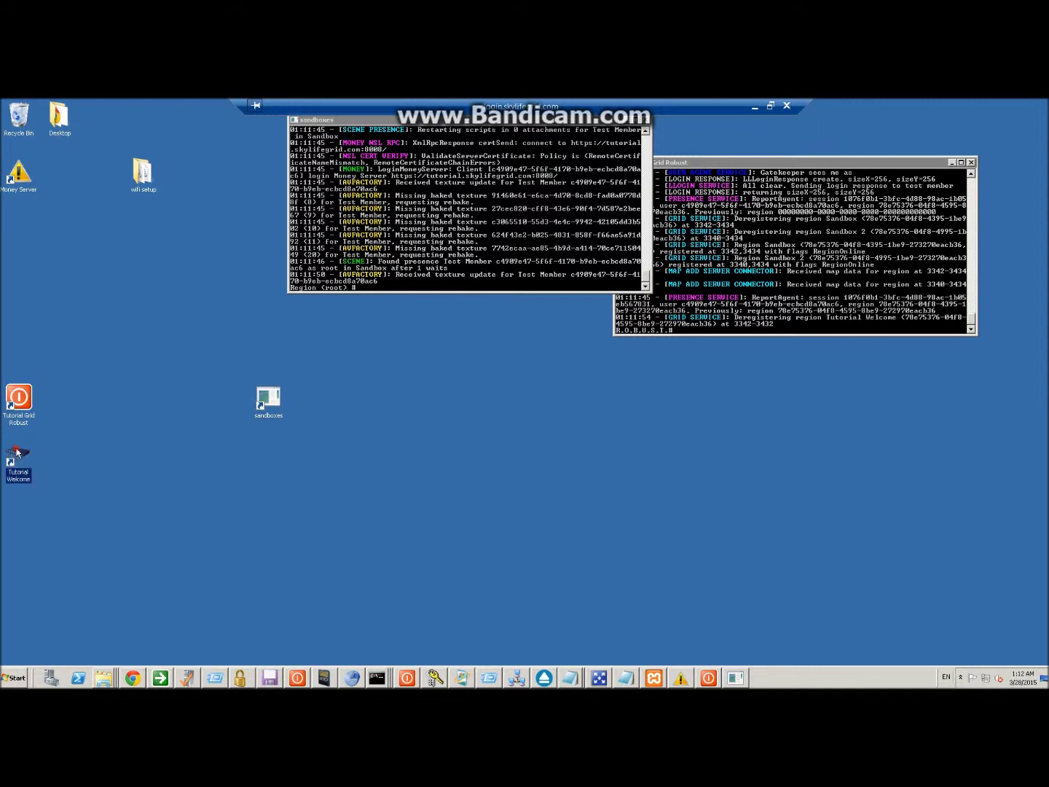
double_click(17, 452)
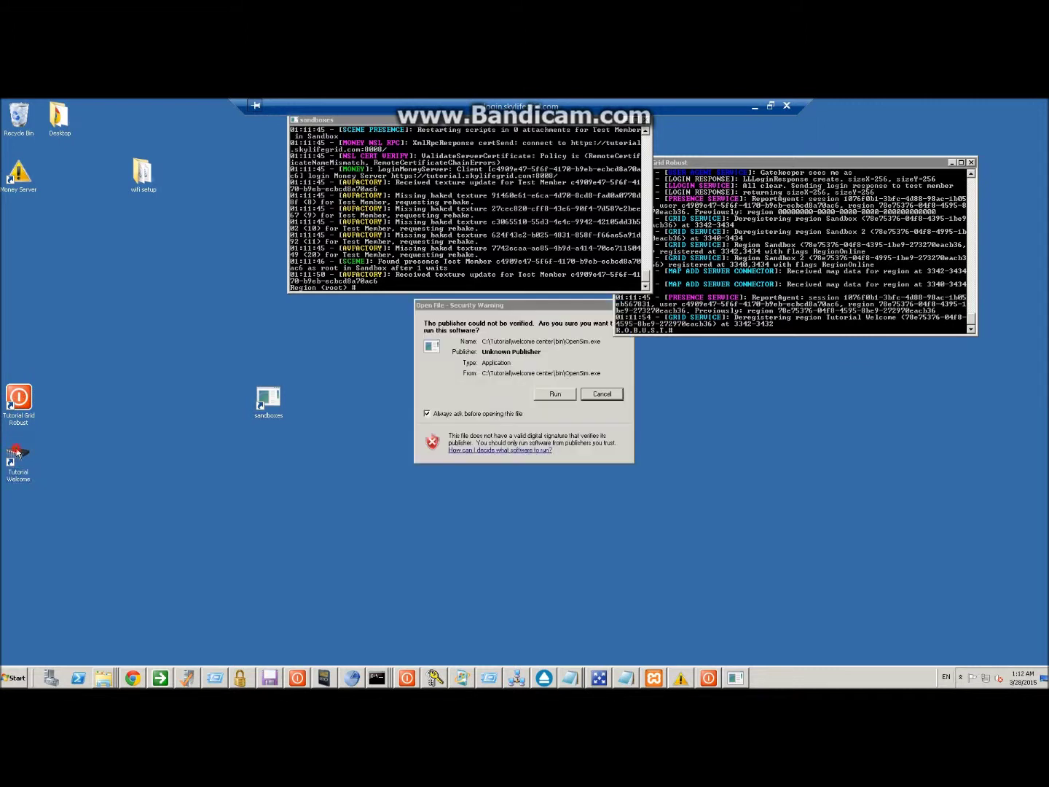
left_click(561, 394)
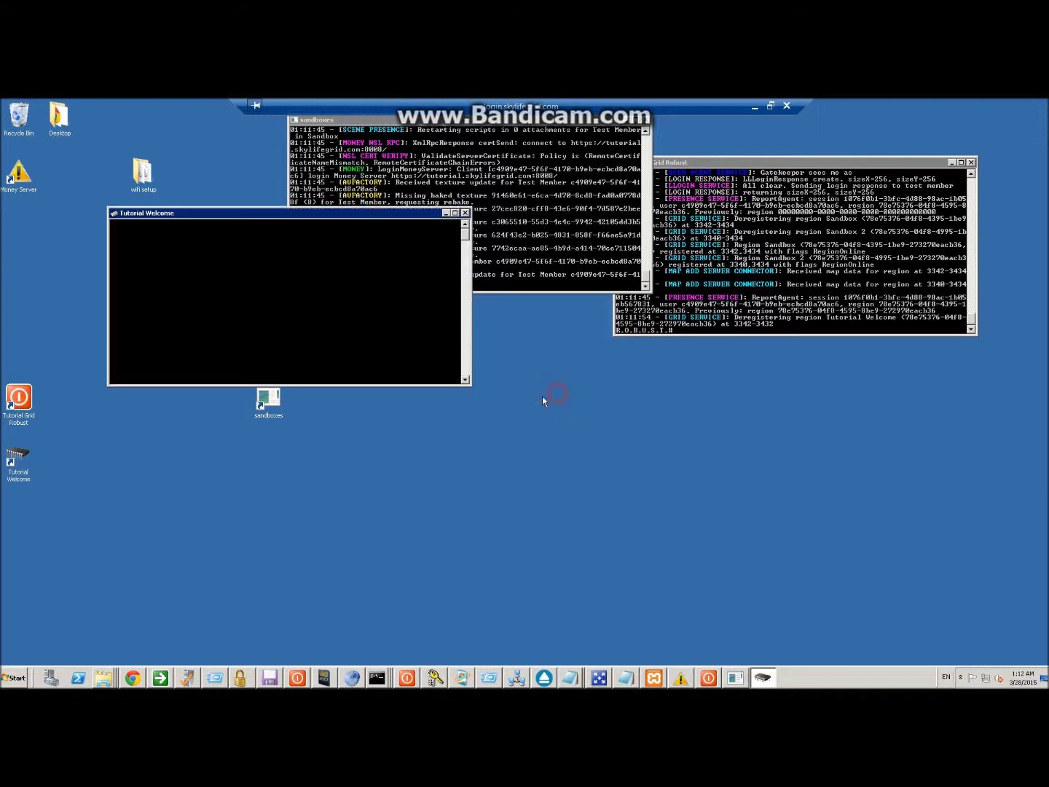
Step: Open the file browser and go to the welcome center's bin folder in the Tutorial folder
left_click(17, 678)
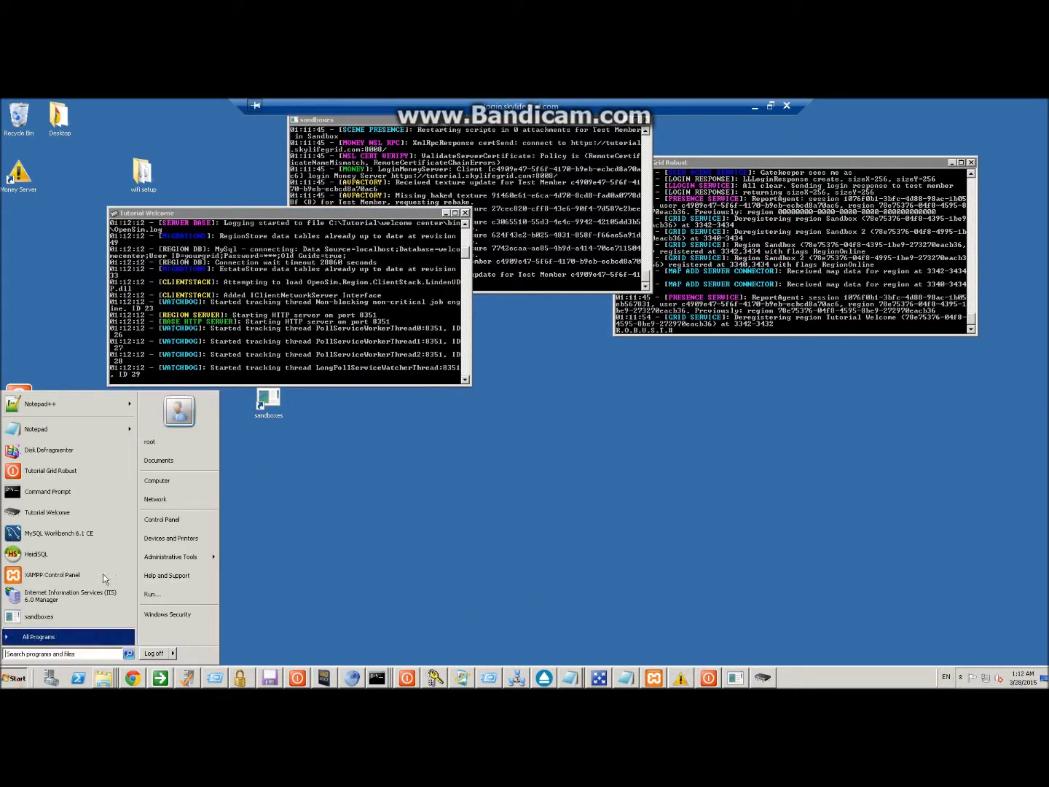
left_click(179, 499)
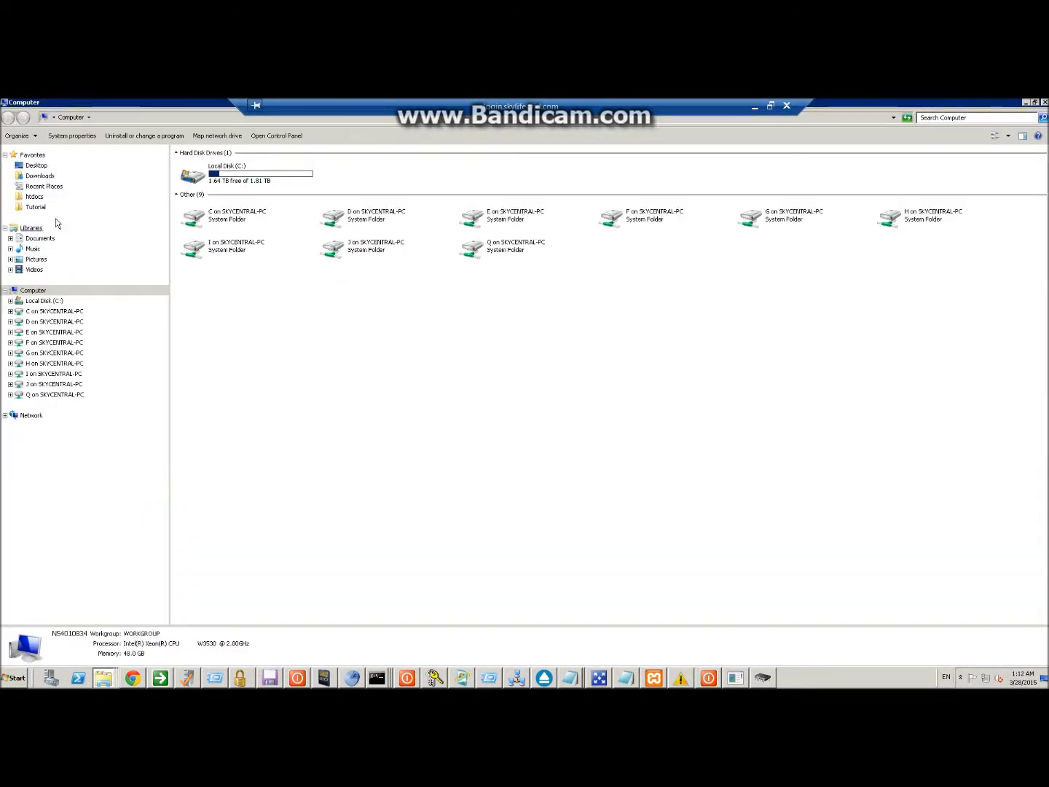
left_click(35, 207)
left_click(221, 167)
double_click(222, 168)
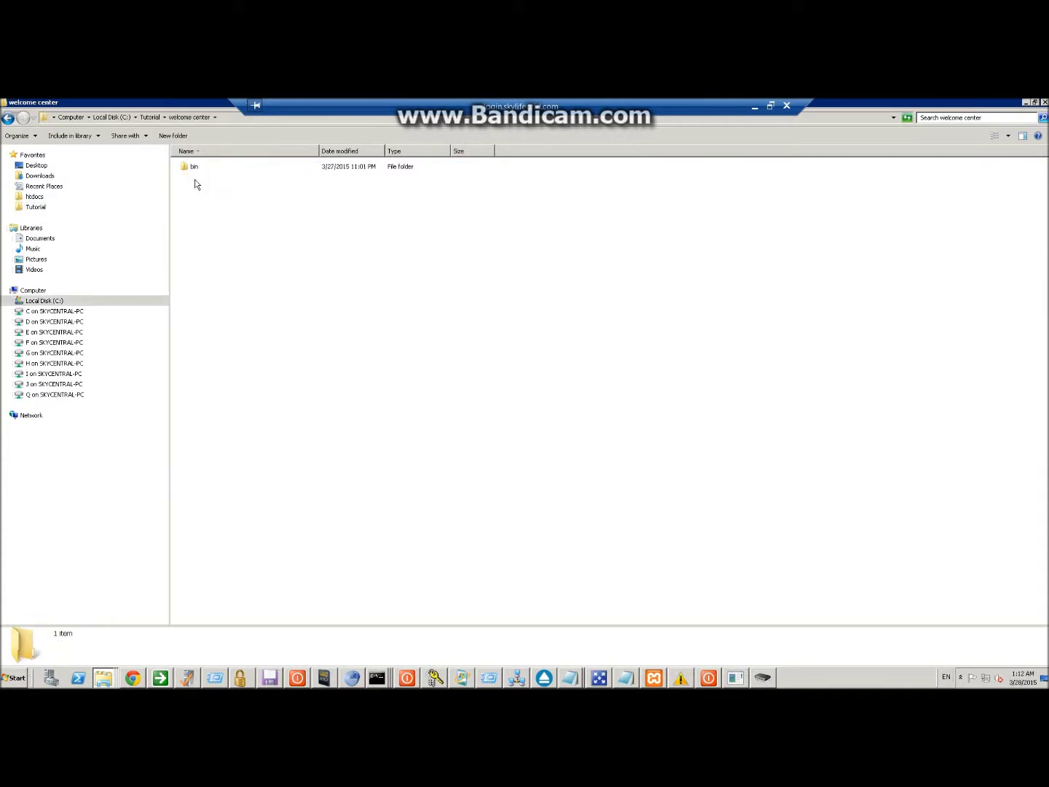
double_click(194, 167)
Step: Find OpenSim.ini in the welcome center's bin folder and open it for editing
key("o")
key("o")
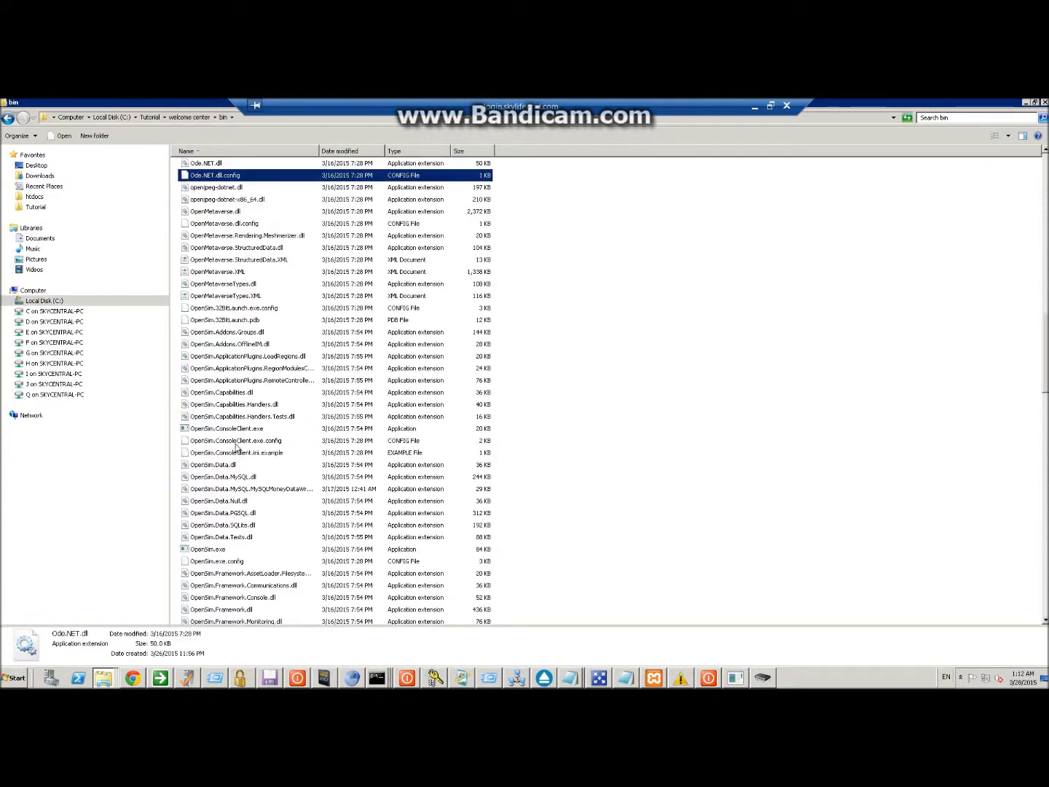
scroll(237, 442, "down", 5)
double_click(203, 558)
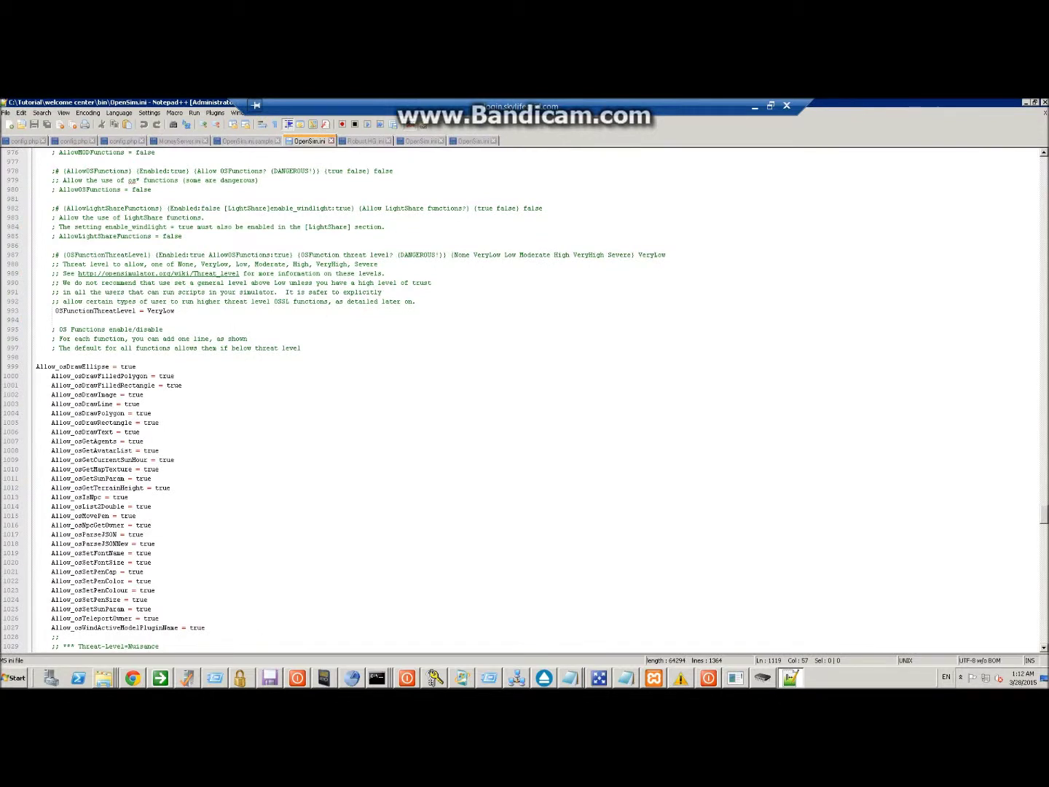
Step: Uncomment the AllowOSFunctions line in the welcome center's OpenSim.ini, set it to true and save the file
left_click(55, 189)
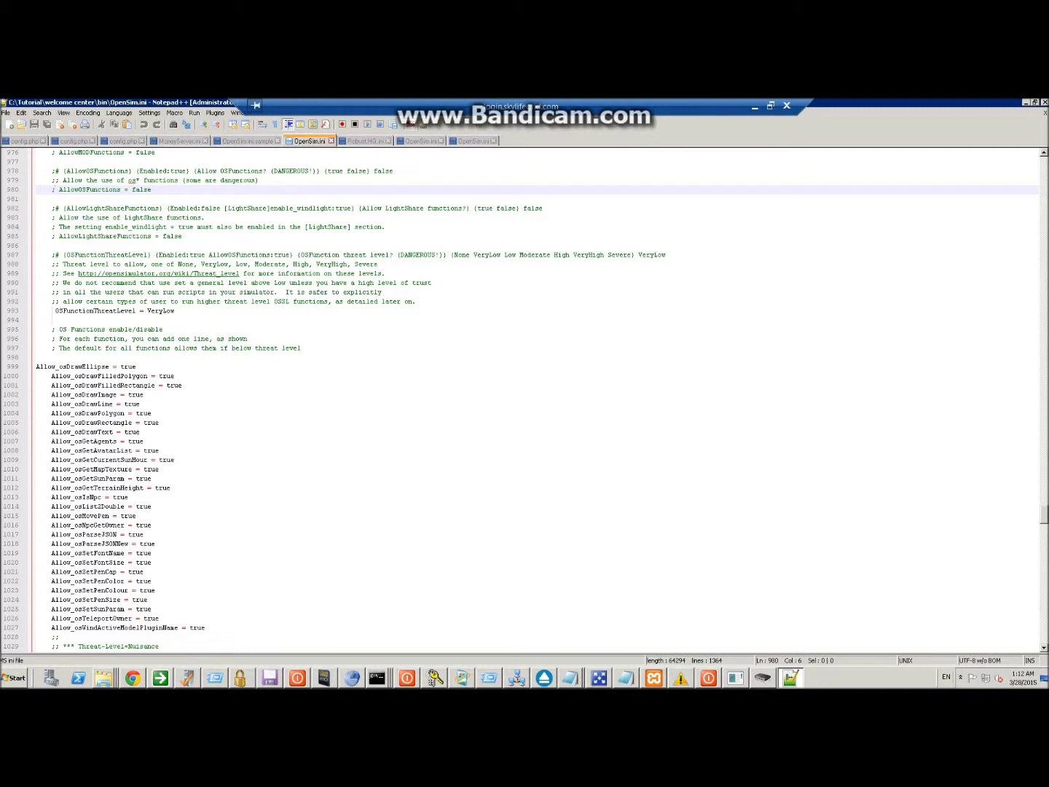
key("BackSpace")
left_click(155, 181)
left_click(153, 189)
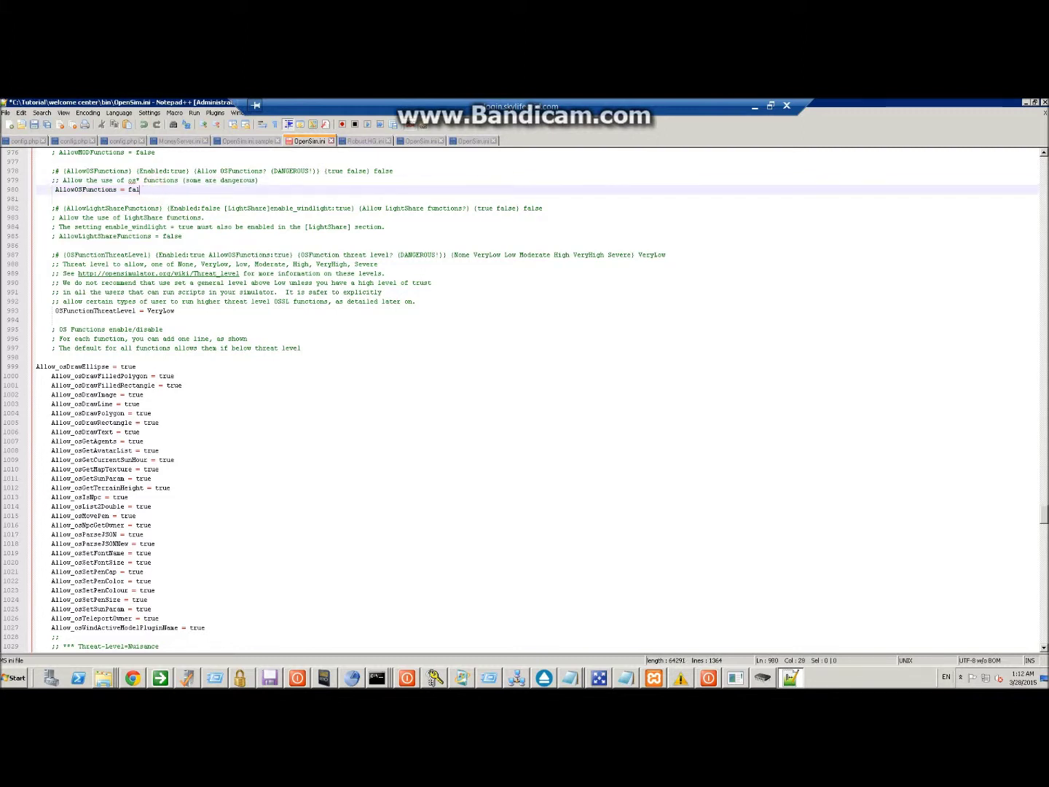
type("true")
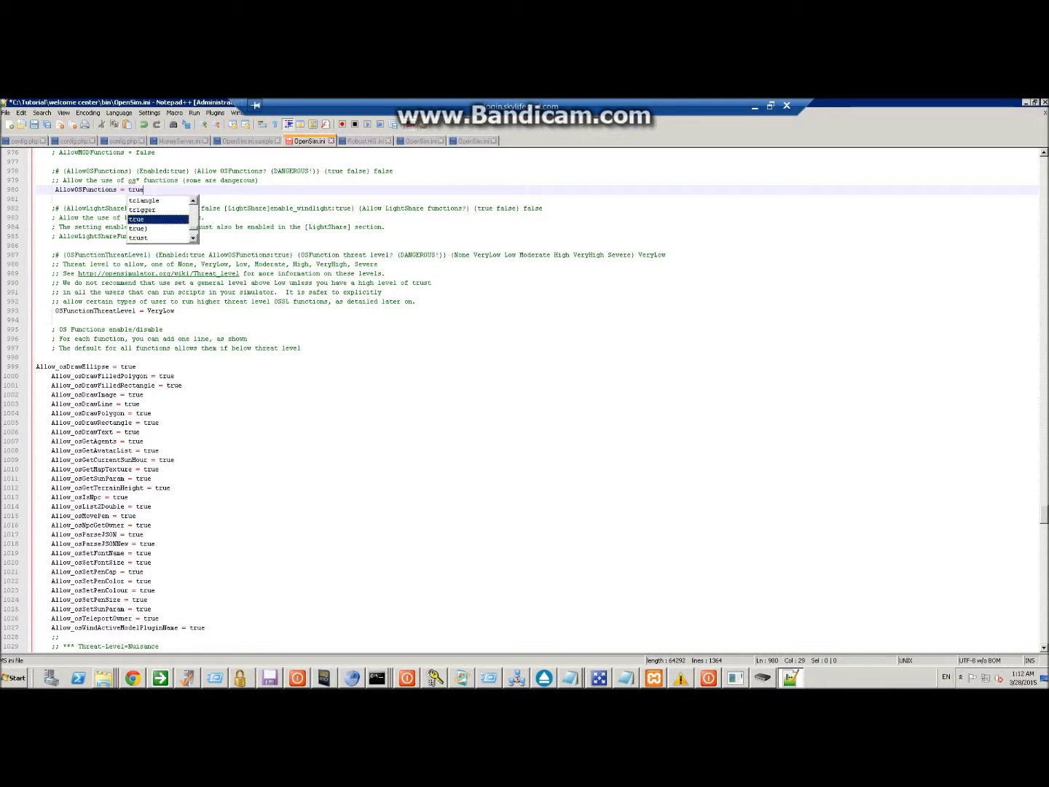
key("ctrl+s")
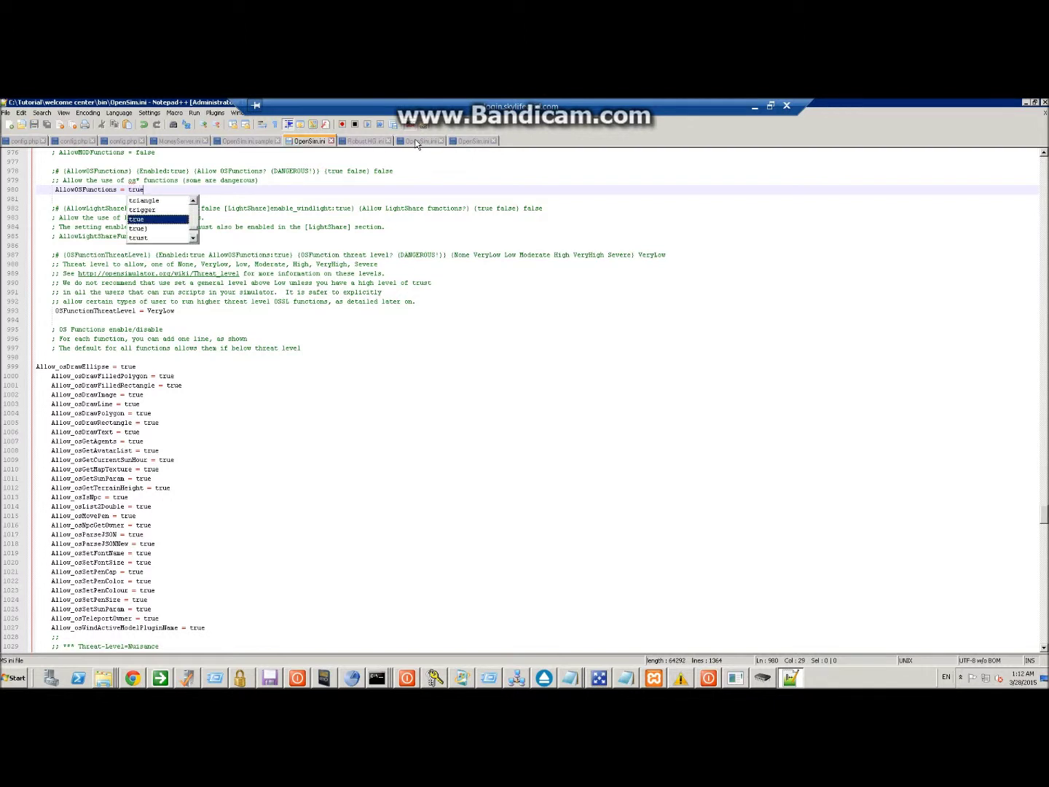
Step: In the sandbox's OpenSim.ini, uncomment the AllowOSFunctions line, set it to true and save the file
left_click(417, 140)
left_click(472, 141)
left_click(416, 141)
left_click(472, 141)
left_click(417, 142)
left_click(472, 140)
left_click(416, 142)
scroll(535, 400, "up", 7)
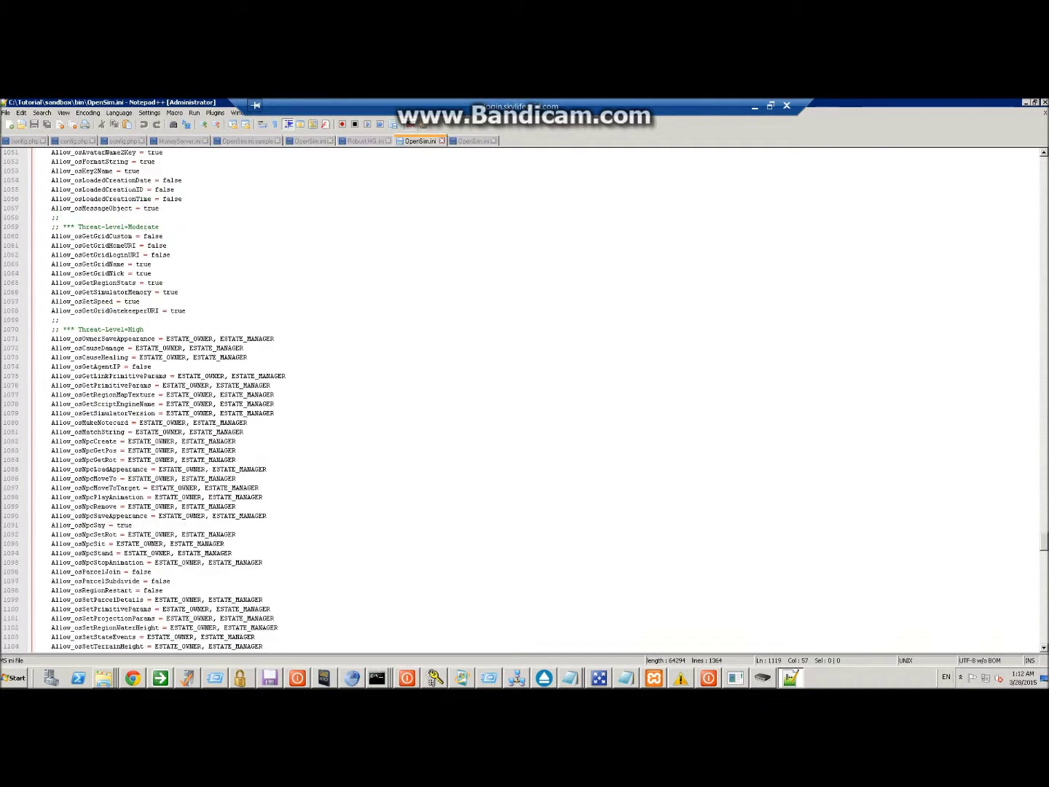
scroll(535, 401, "up", 20)
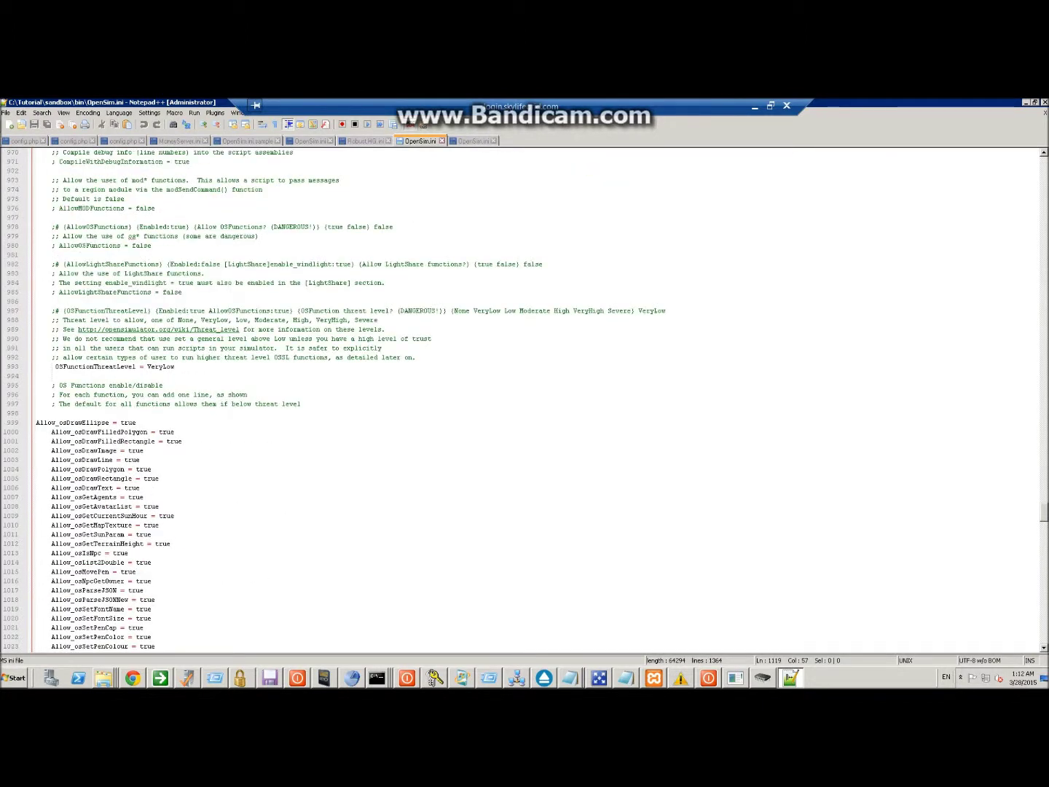
left_click(53, 246)
key("Delete")
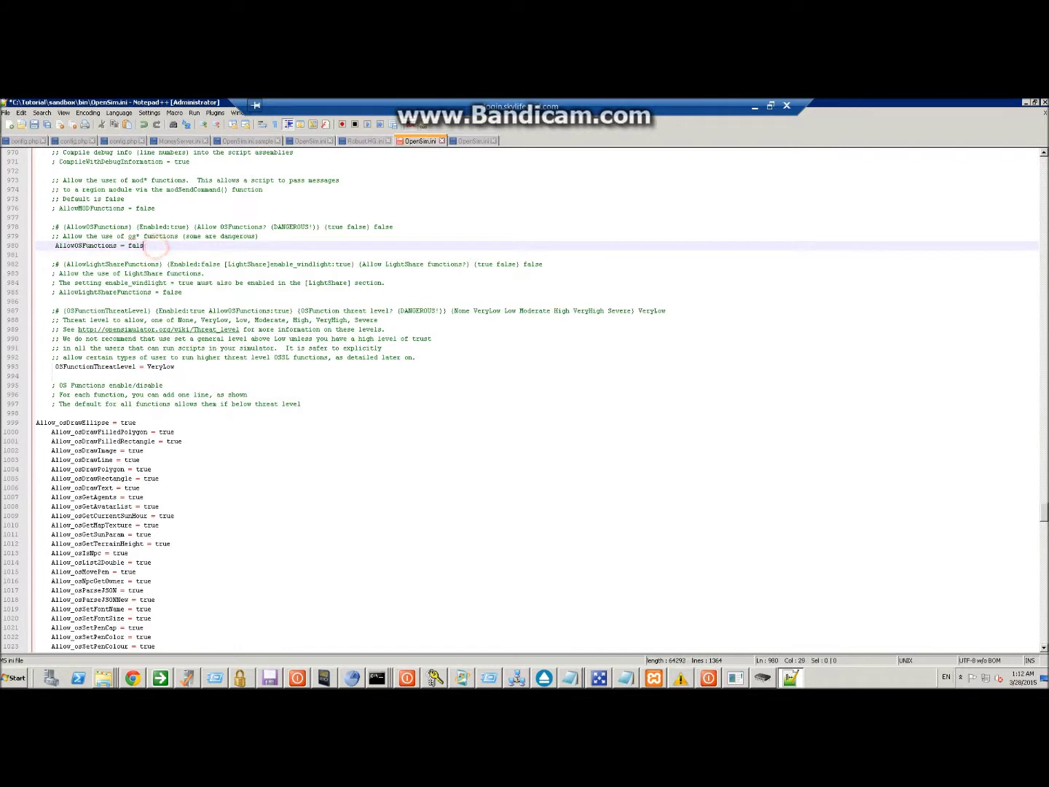
type("true")
key("ctrl+s")
Step: Uncomment AllowOSFunctions and set it to true in the UseMetoSetup OpenSim.ini, save it and close the text editor
left_click(472, 141)
scroll(536, 400, "up", 15)
scroll(535, 401, "up", 14)
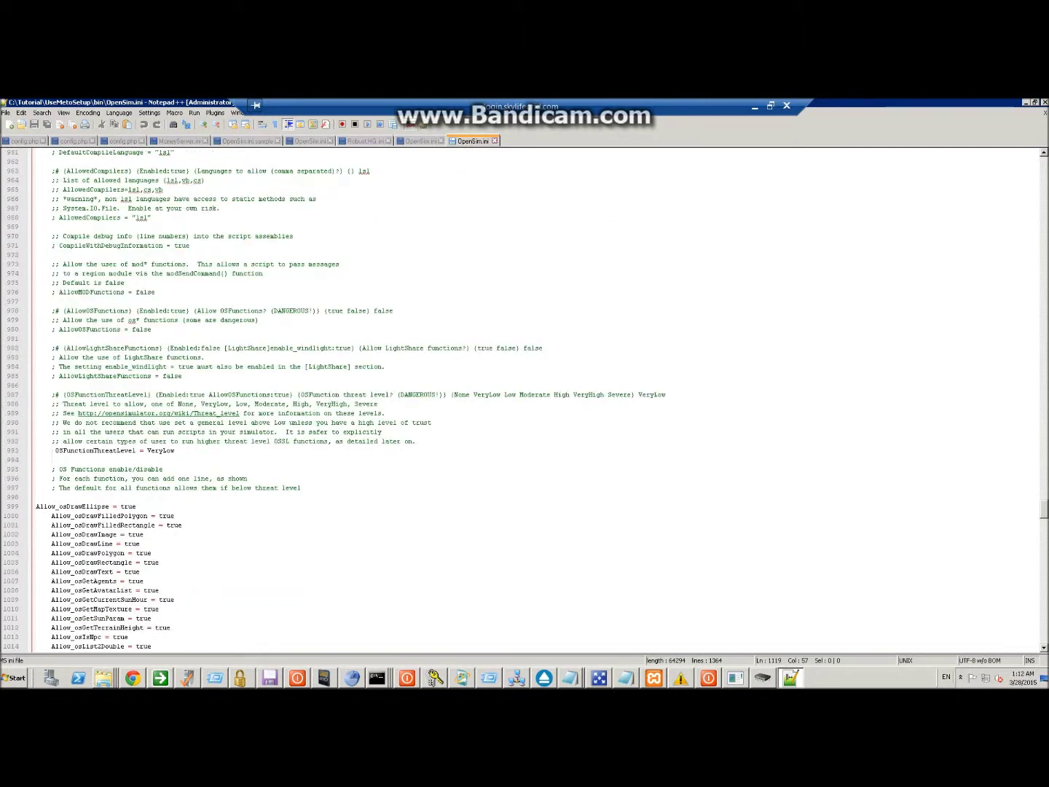
left_click(55, 292)
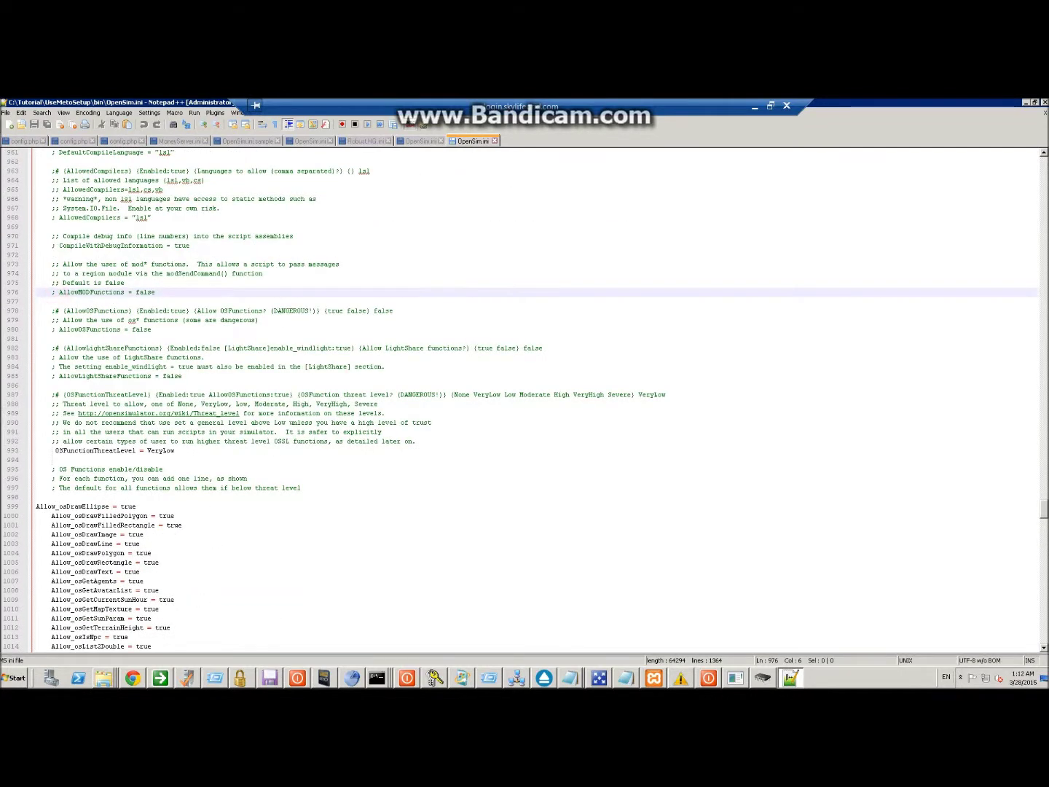
left_click(58, 329)
key("BackSpace")
key("BackSpace")
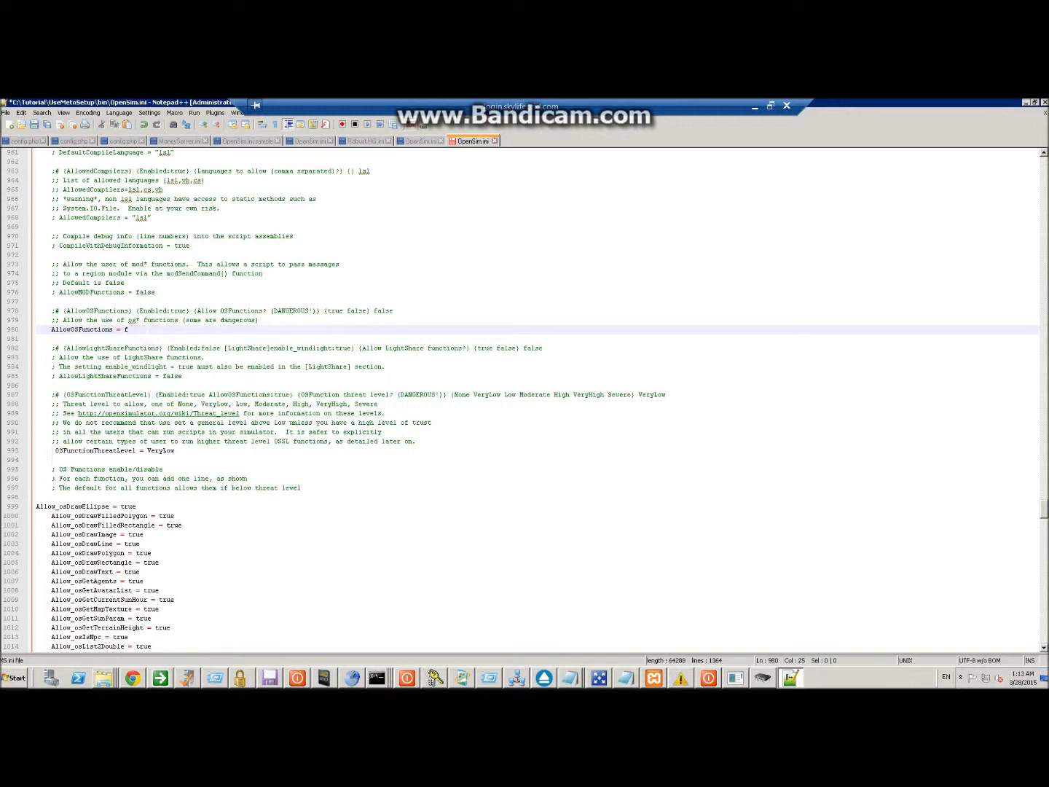
type("true")
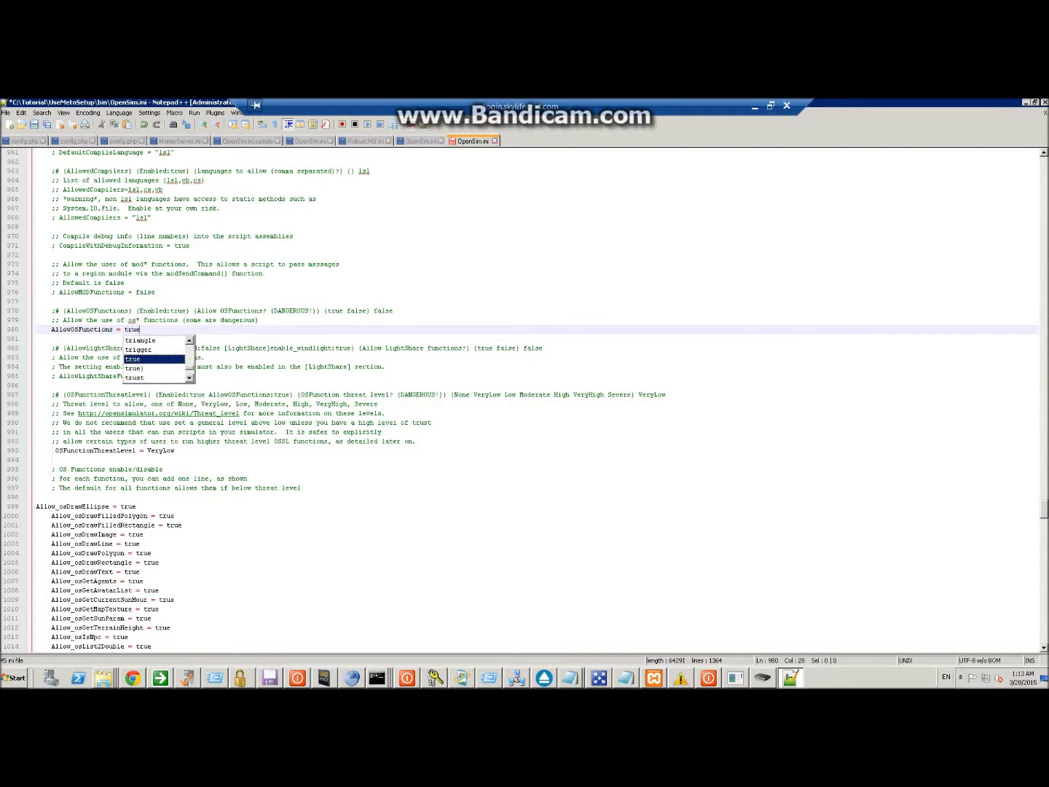
key("ctrl+s")
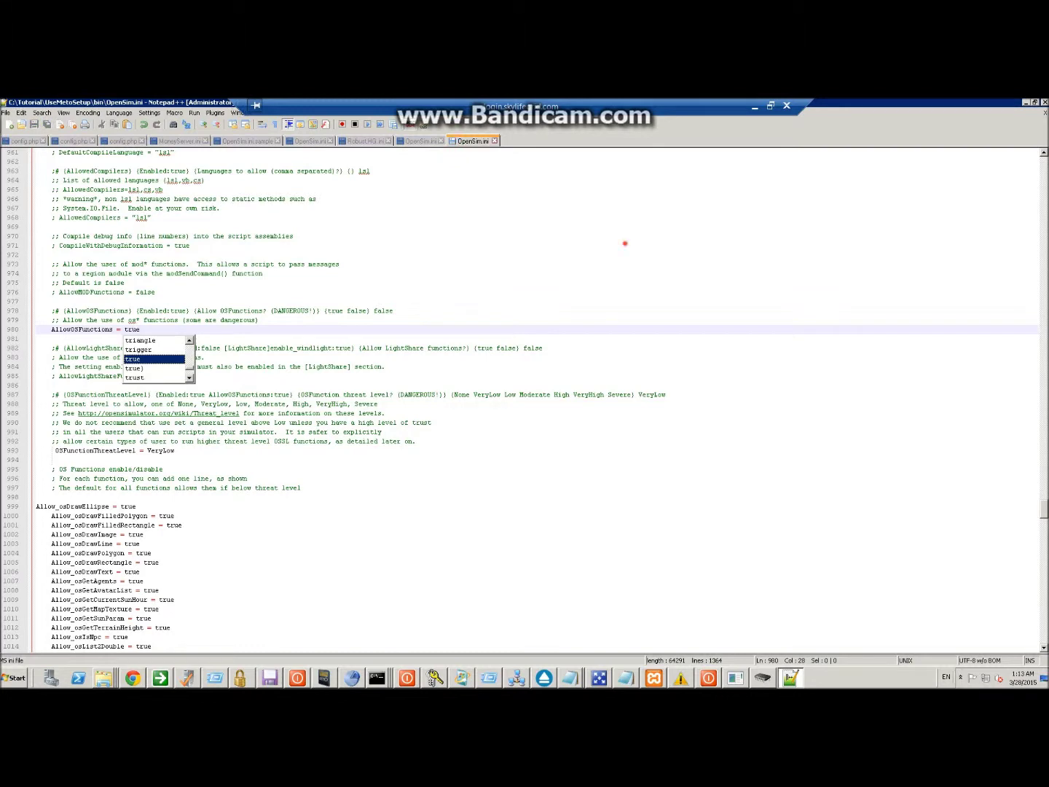
left_click(625, 244)
key("alt+F4")
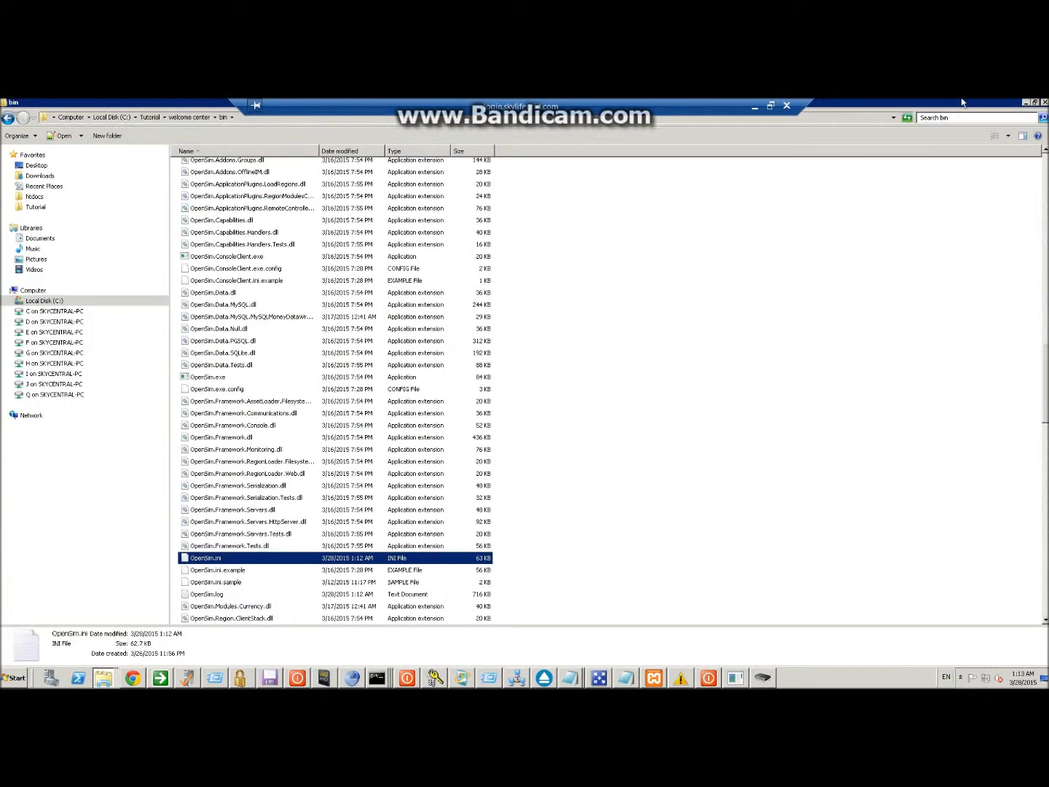
Step: Minimize the local ossl.txt editor, bring the Firestorm viewer to the front and return to the remote desktop
left_click(755, 106)
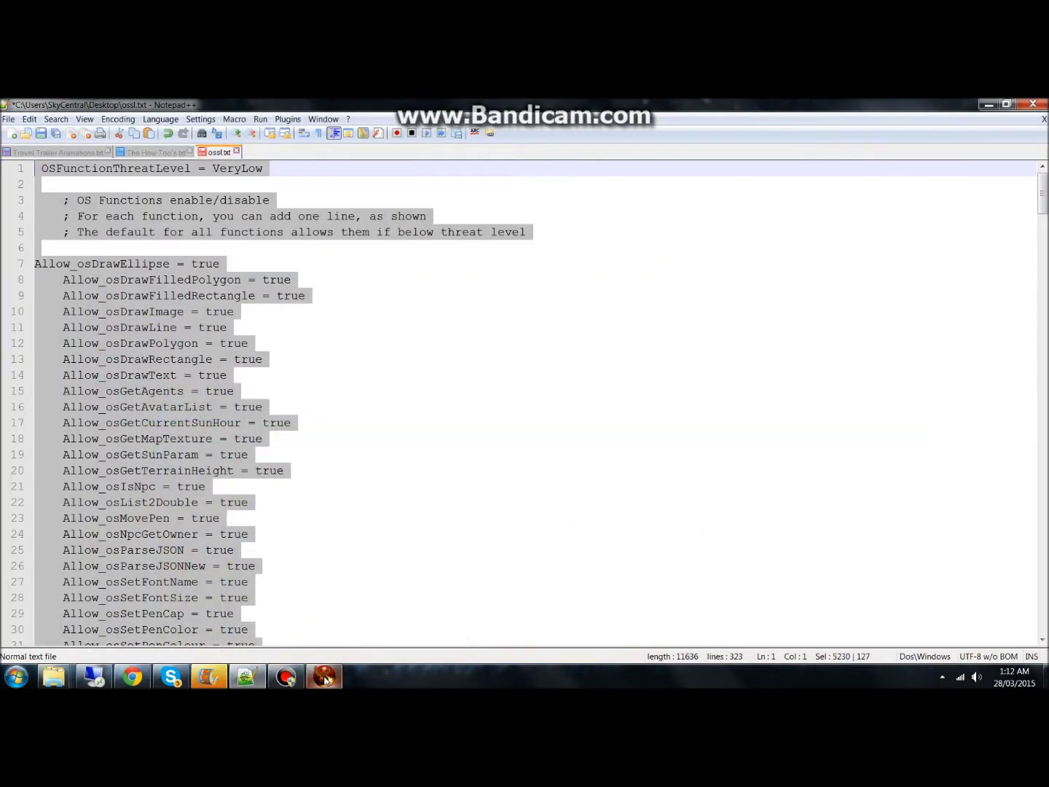
left_click(985, 105)
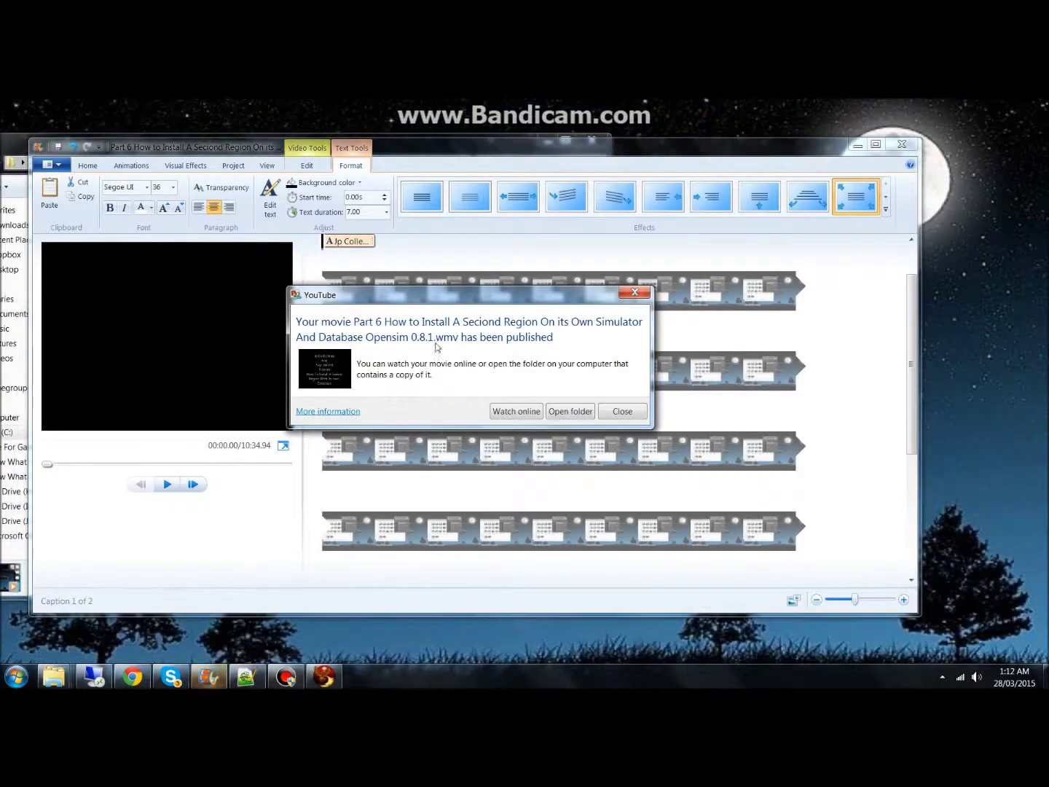
left_click(330, 680)
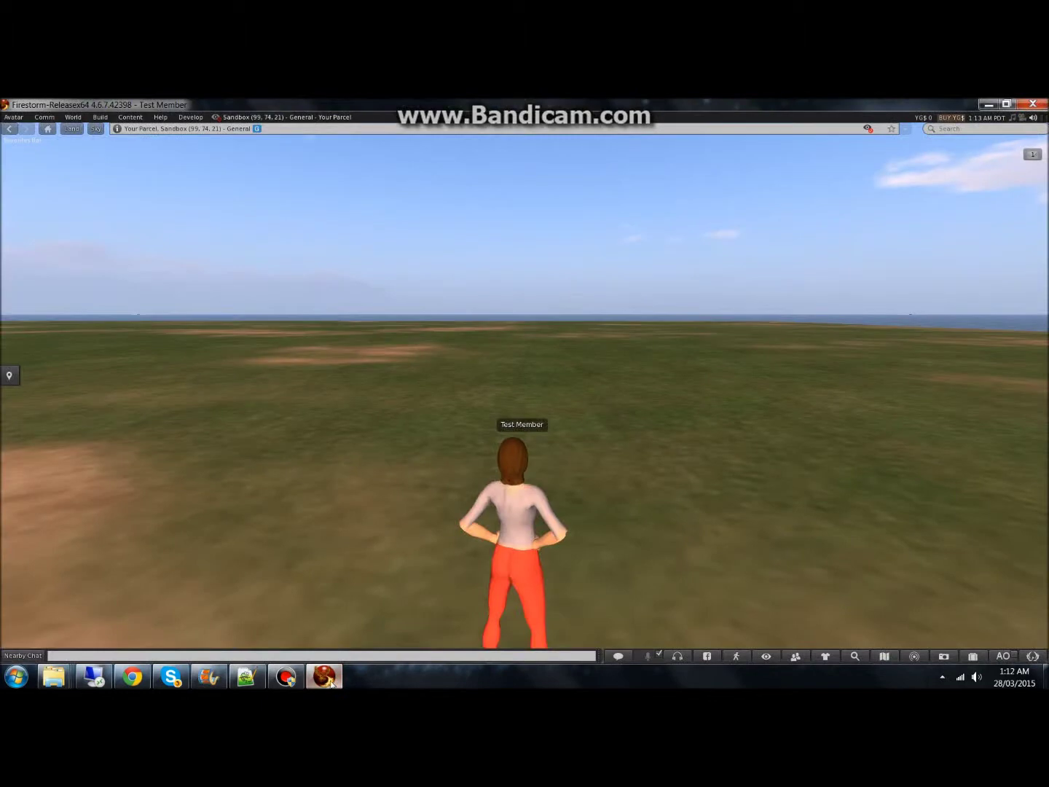
left_click(96, 679)
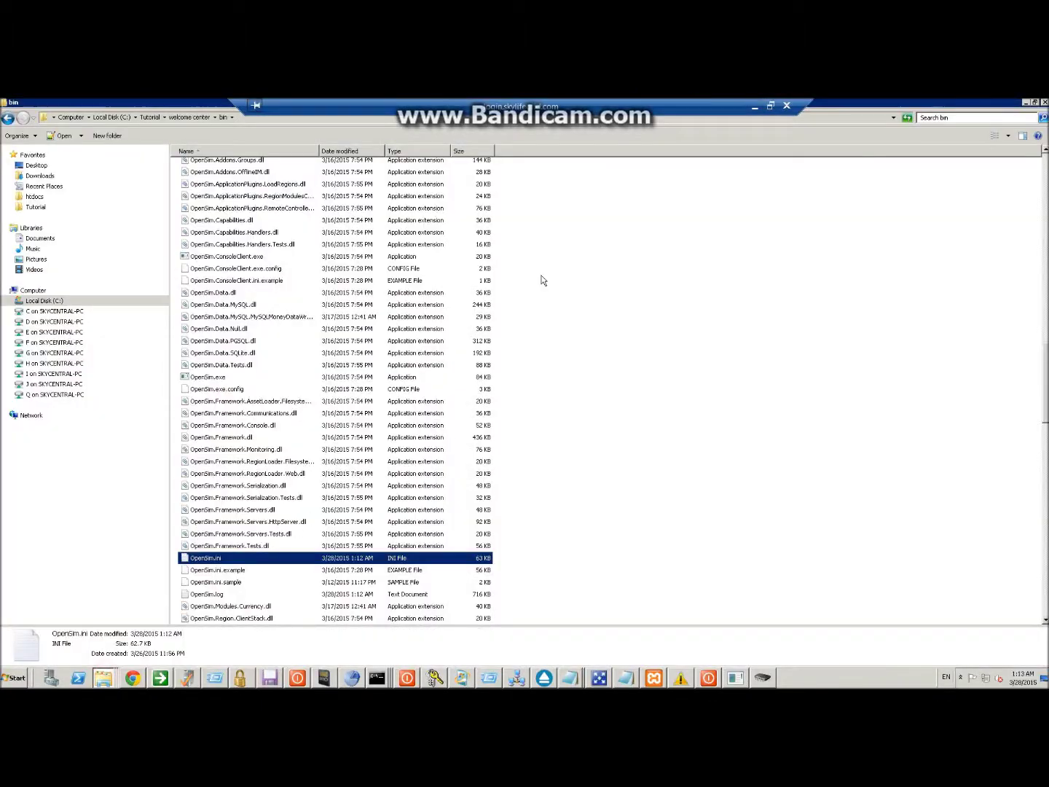
Step: Minimize the file browser and shut down the Tutorial Welcome simulator with the quit console command
left_click(1025, 102)
type("q")
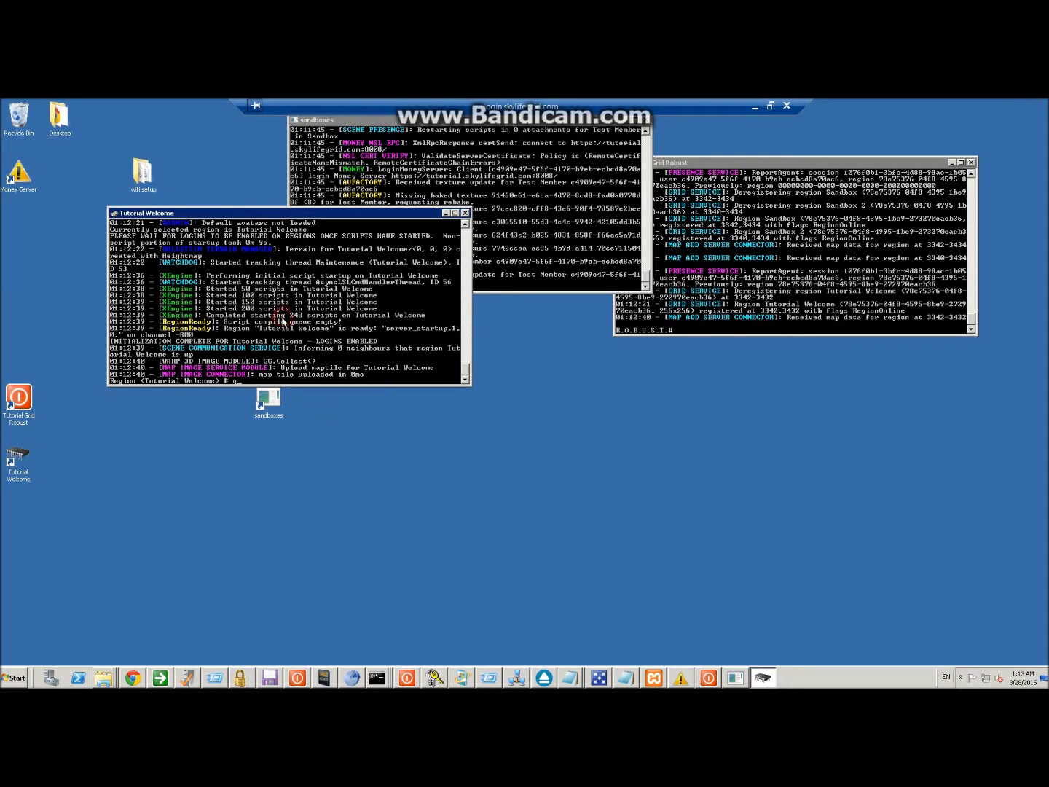
type("uit")
key("Return")
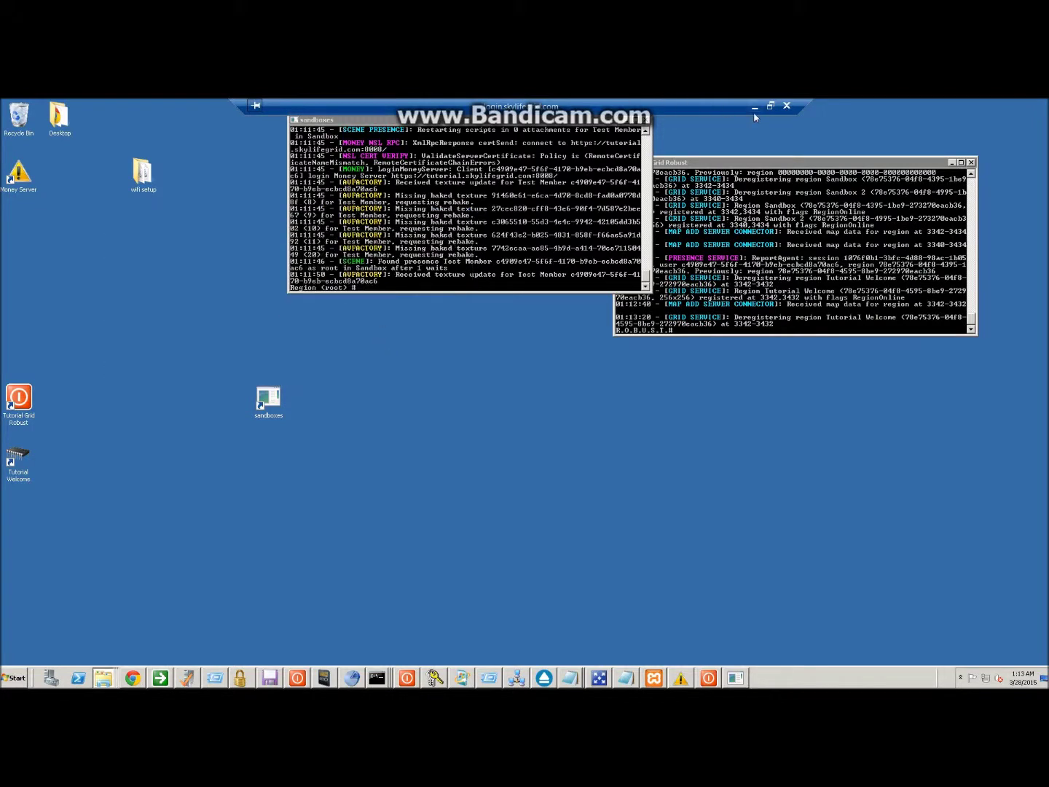
Step: Start the Tutorial Welcome simulator, allowing the unverified program to run, and spread out its console and the sandboxes console
double_click(15, 460)
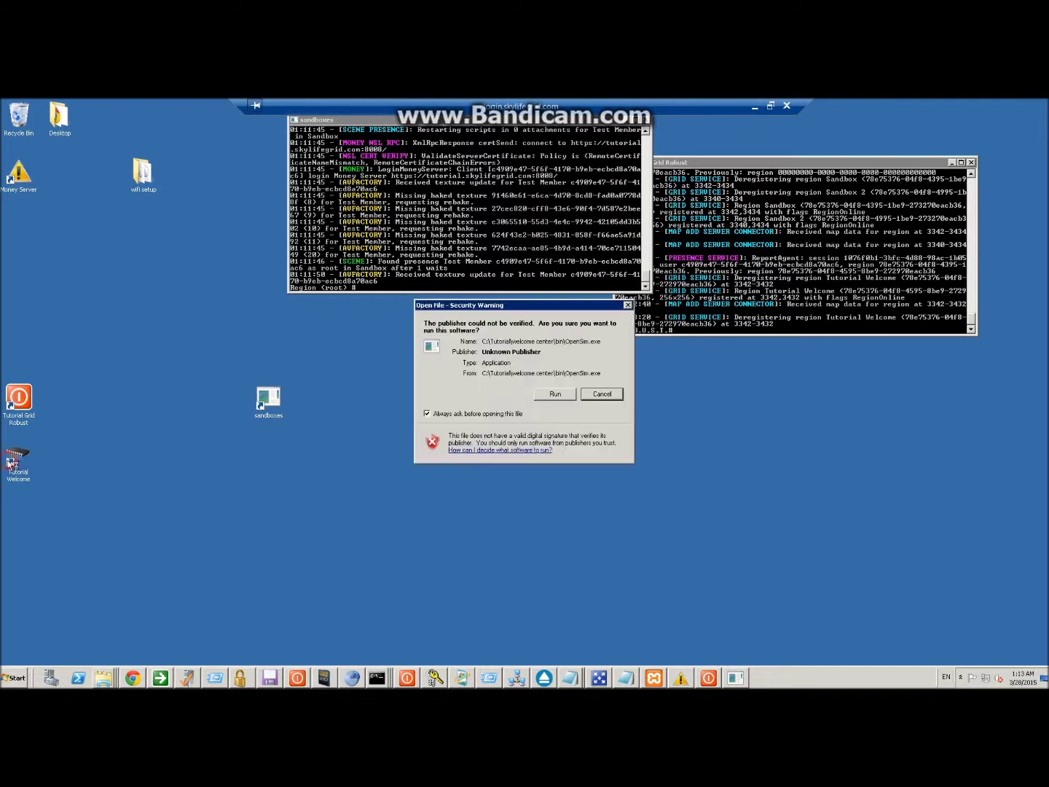
left_click(558, 395)
left_click_drag(194, 128, 541, 432)
left_click_drag(447, 121, 350, 187)
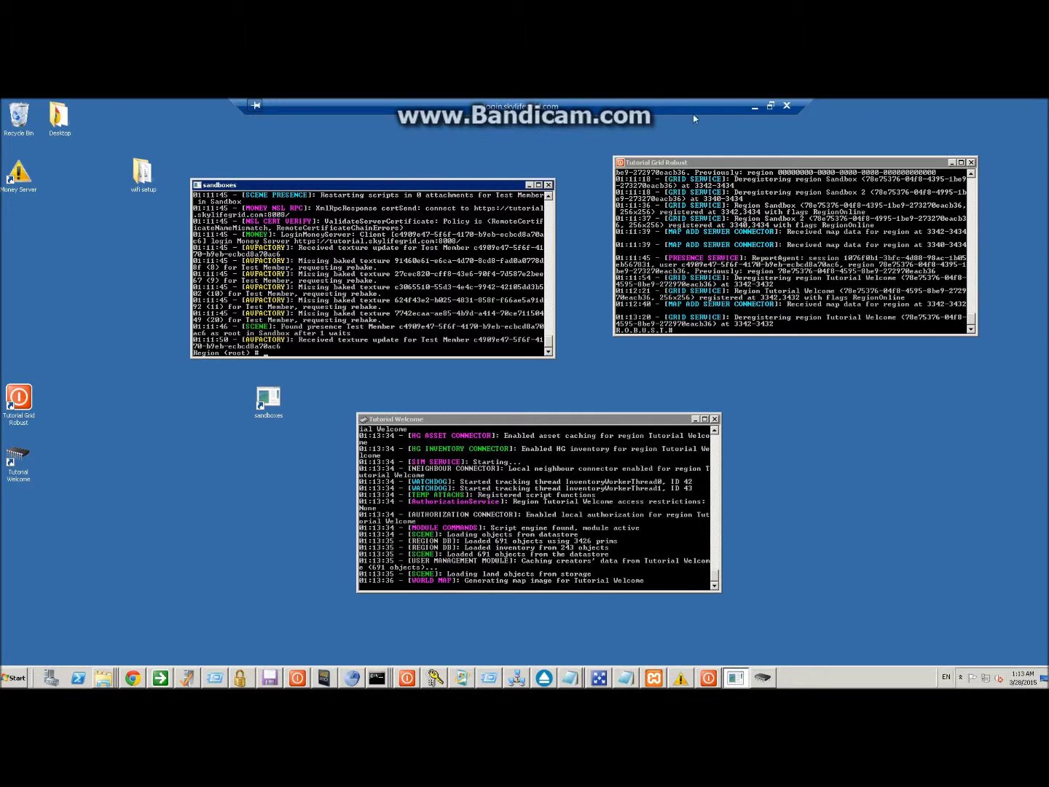
Step: Switch to the Firestorm viewer and try to teleport the avatar to the Tutorial Welcome region from the world map
left_click(758, 108)
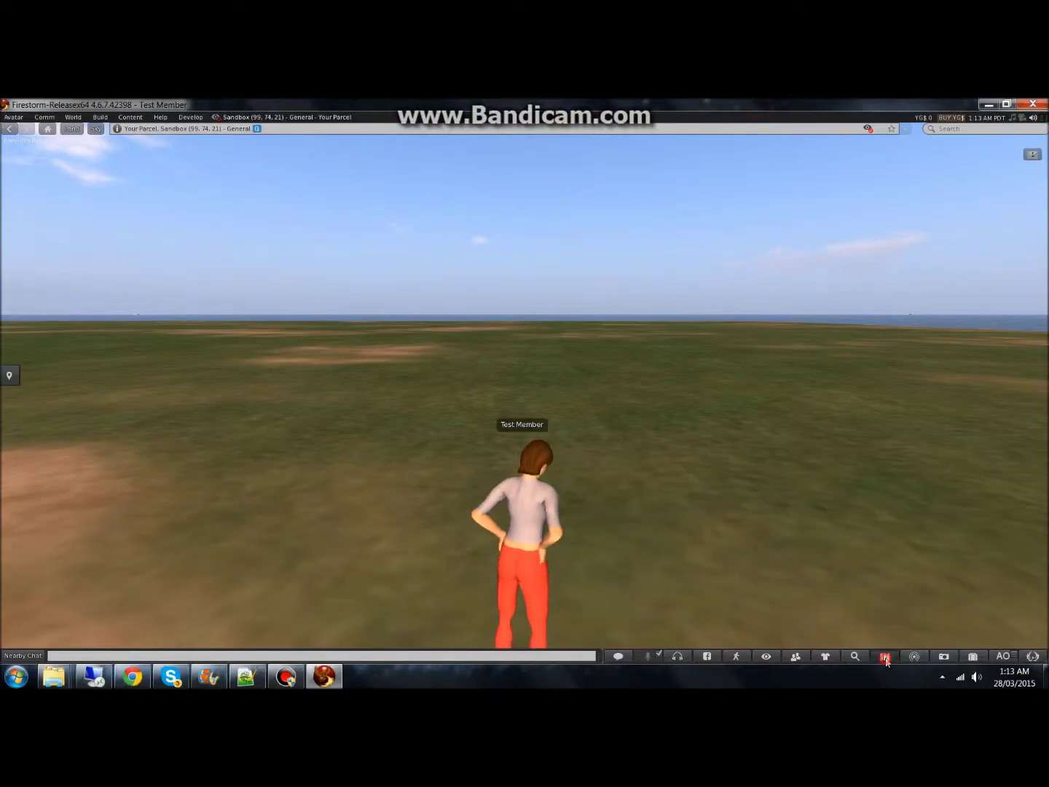
key("ctrl+m")
double_click(464, 476)
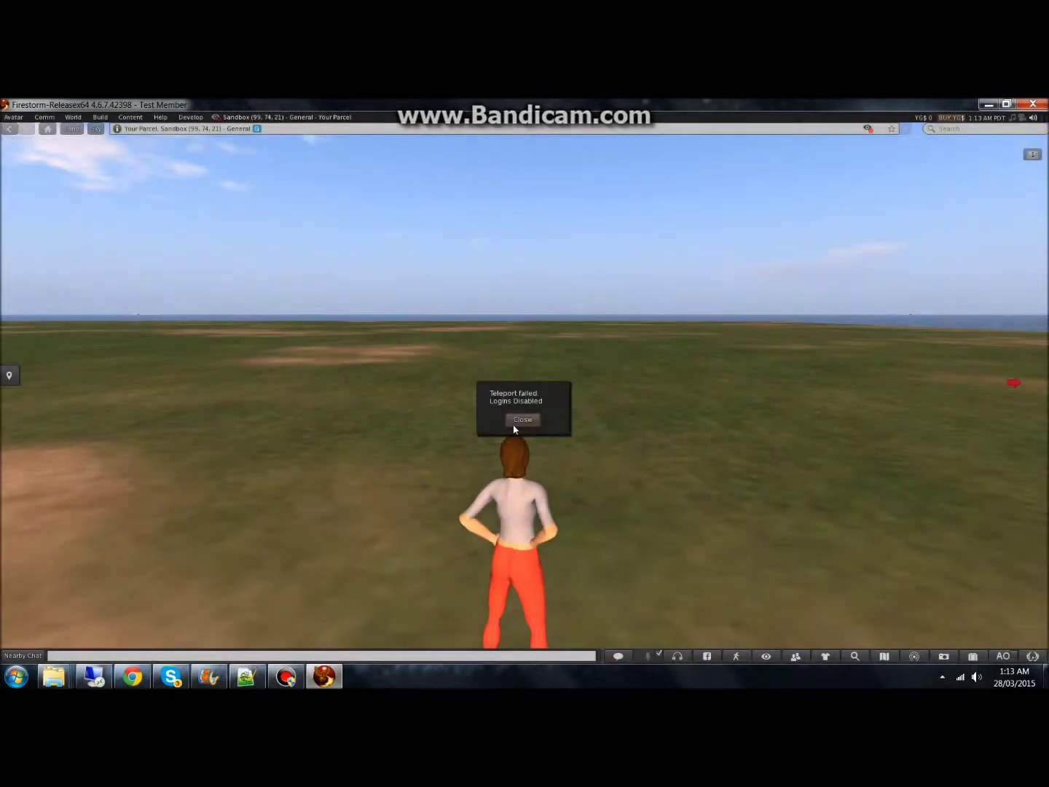
left_click(523, 419)
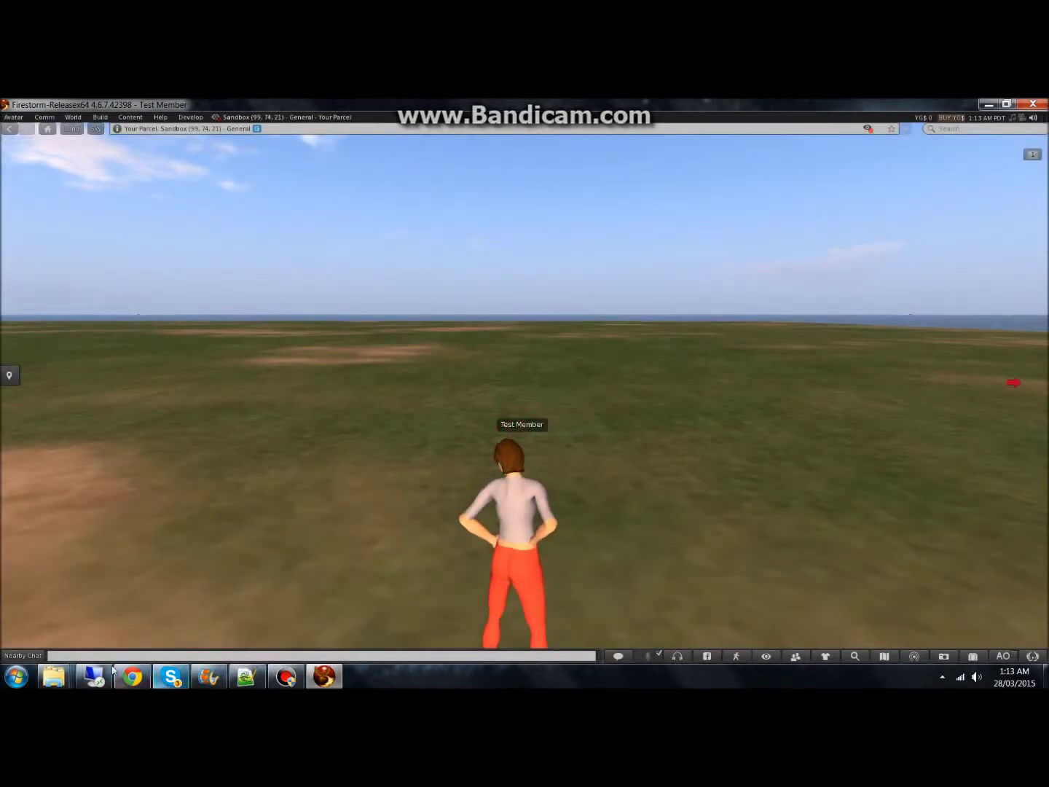
Step: Return to the remote desktop and allow logins on Tutorial Welcome with the login enable console command
left_click(86, 676)
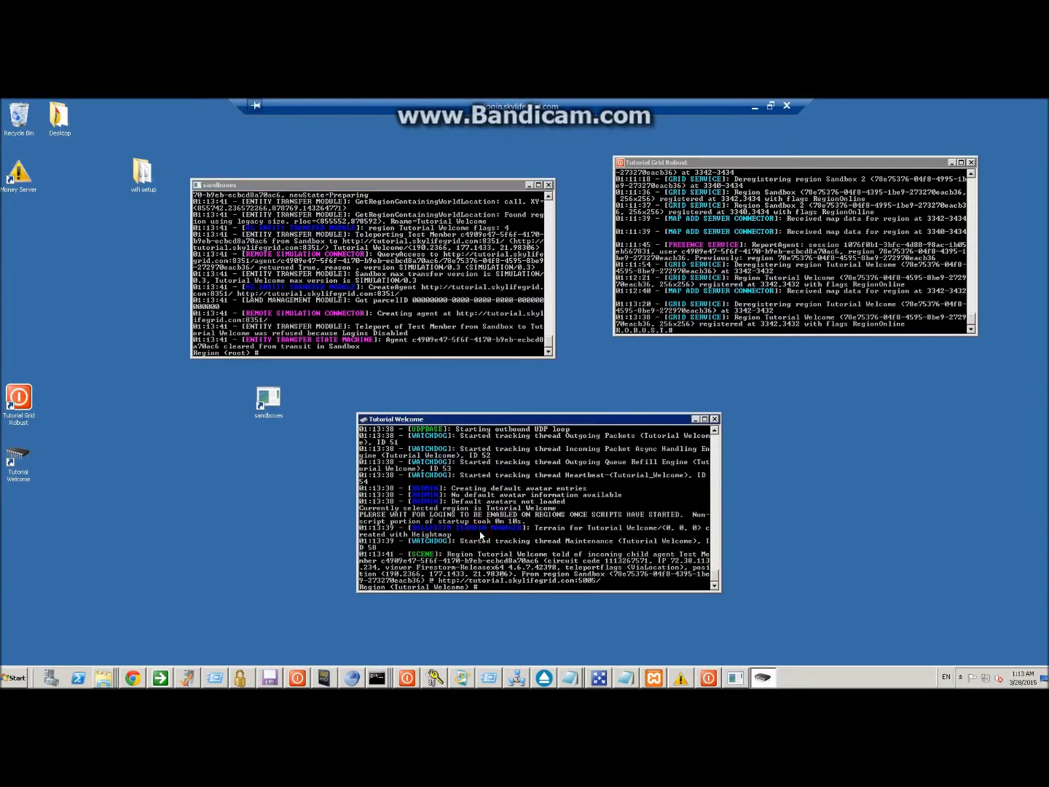
type("login enable")
key("Return")
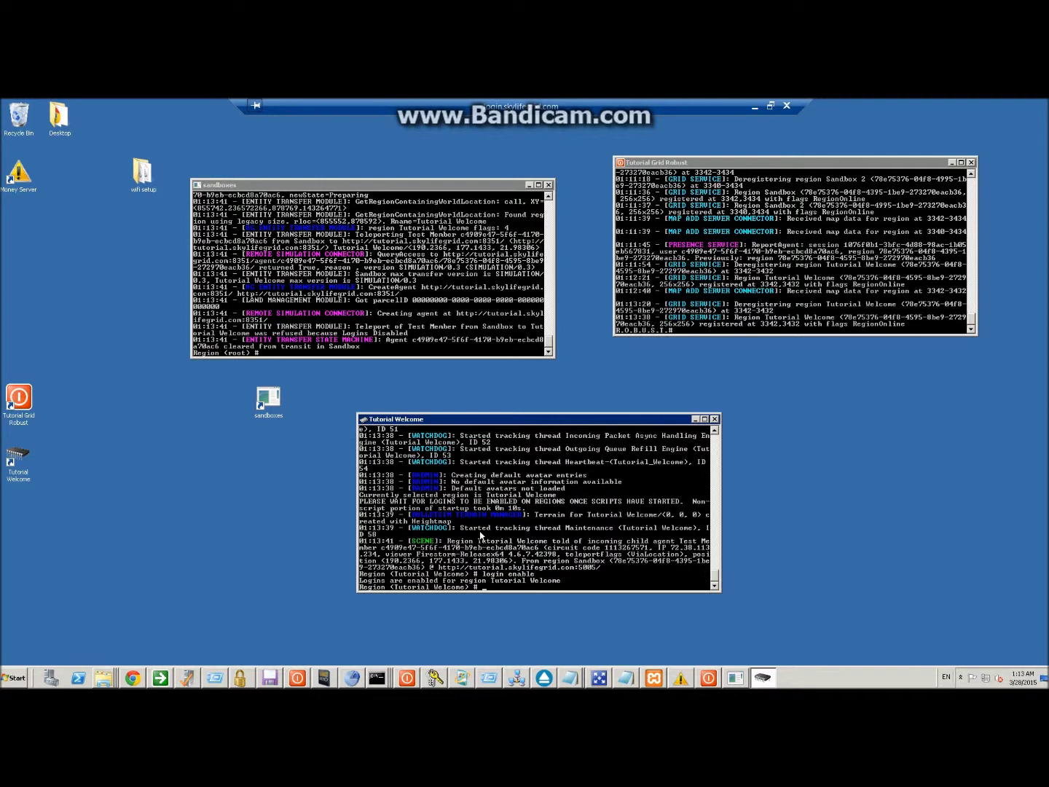
Step: In the Firestorm viewer, teleport the avatar to the Tutorial Welcome region from the world map and walk a short way
left_click(754, 108)
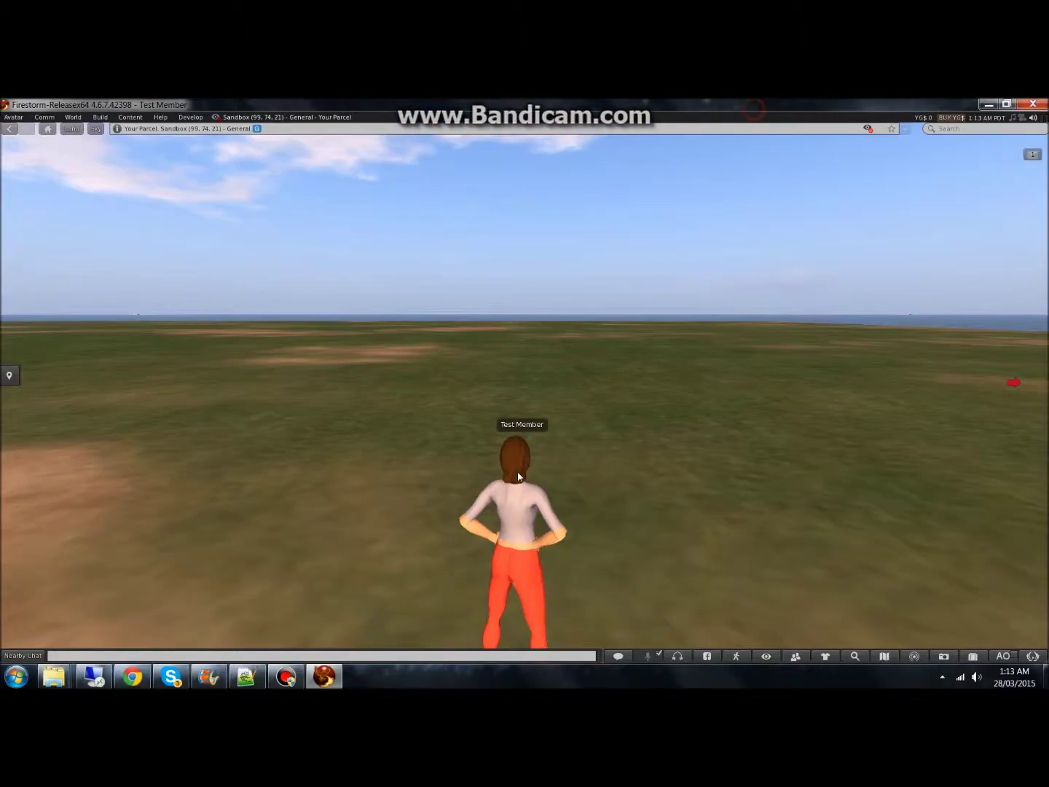
left_click(884, 655)
double_click(470, 469)
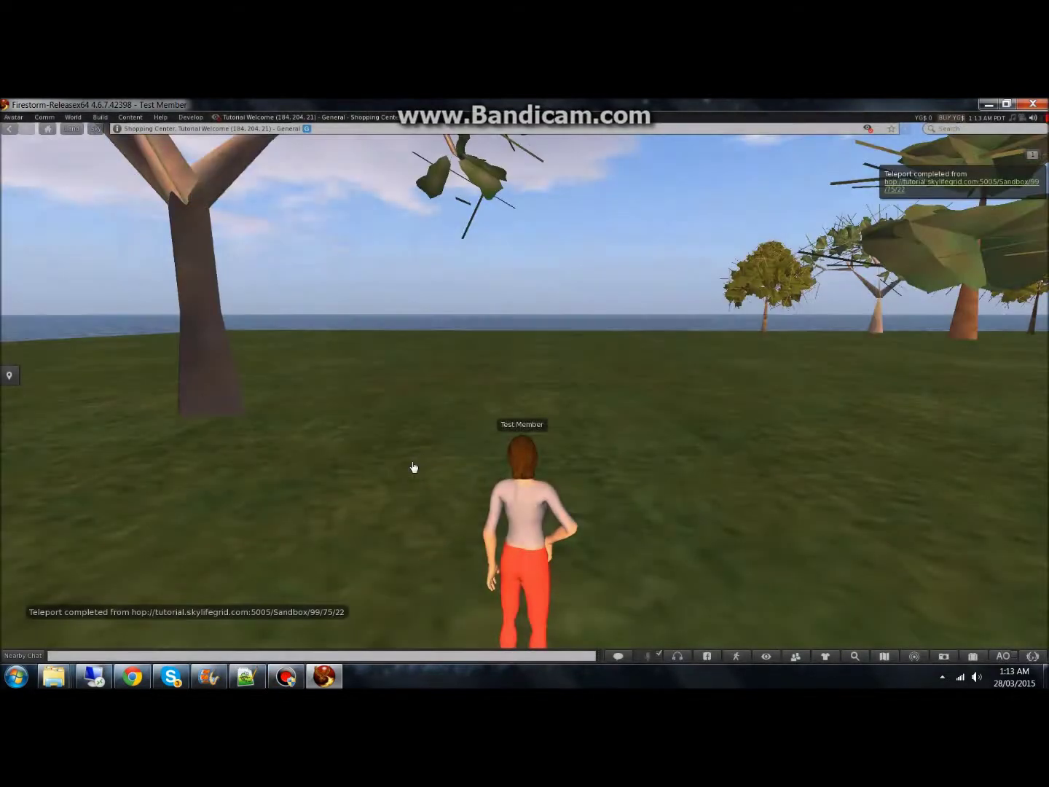
key("Left")
key("Up")
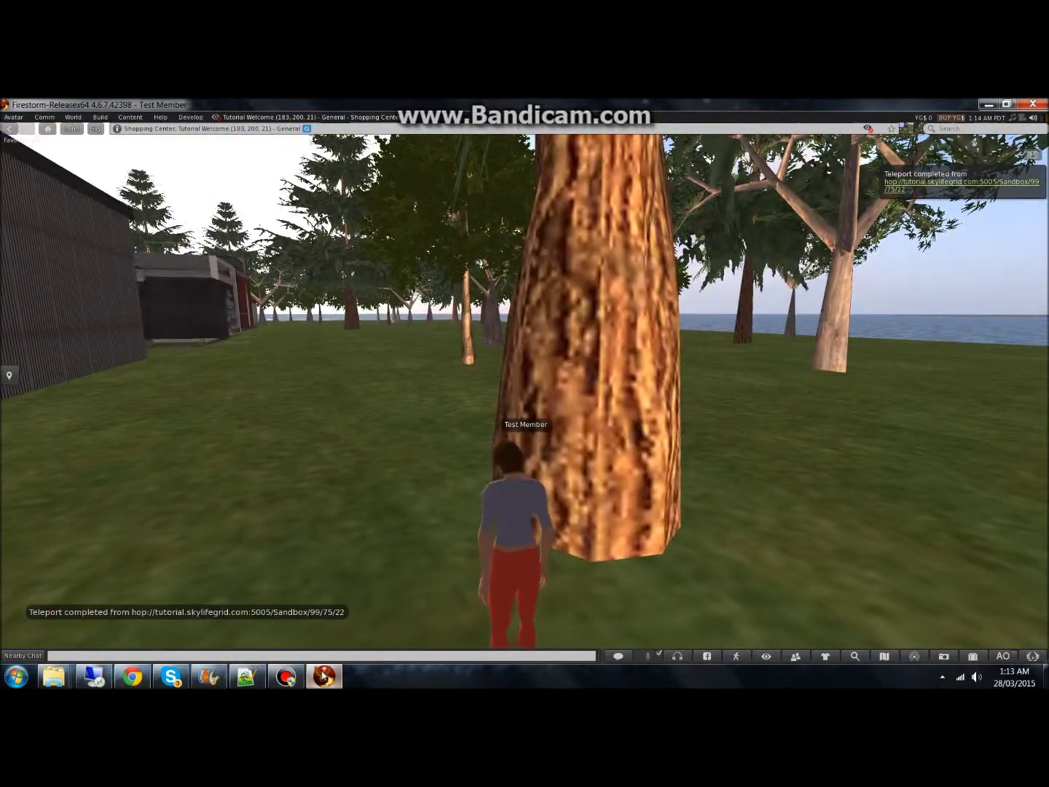
Step: On the remote desktop, shut down the sandboxes simulator with the q console command and start it again, allowing the unverified program
mouse_move(325, 676)
left_click(95, 679)
left_click(290, 278)
type("q")
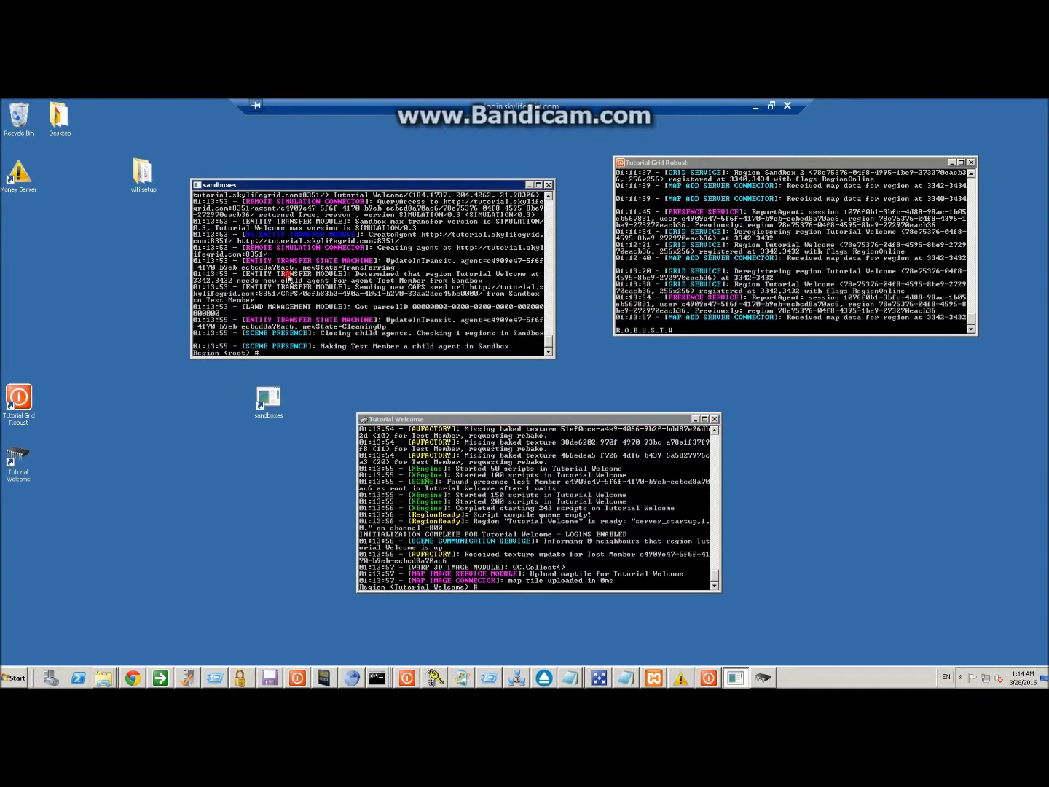
key("Return")
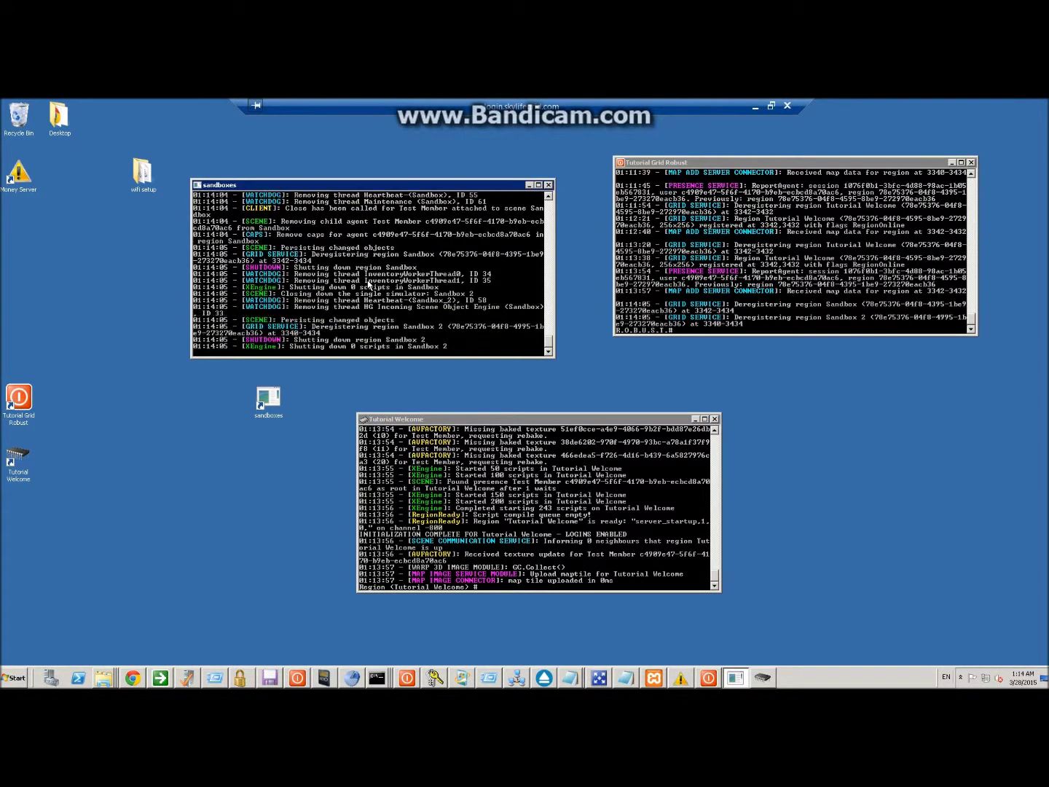
double_click(267, 389)
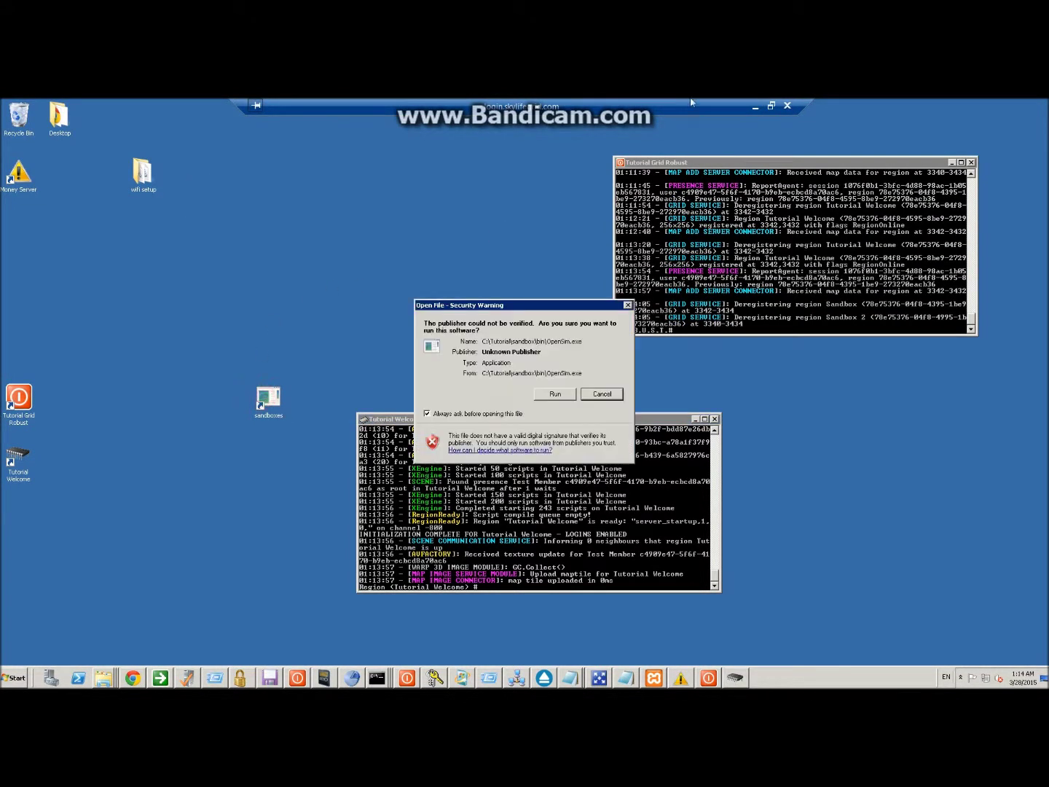
left_click(554, 394)
key("ctrl+alt+Break")
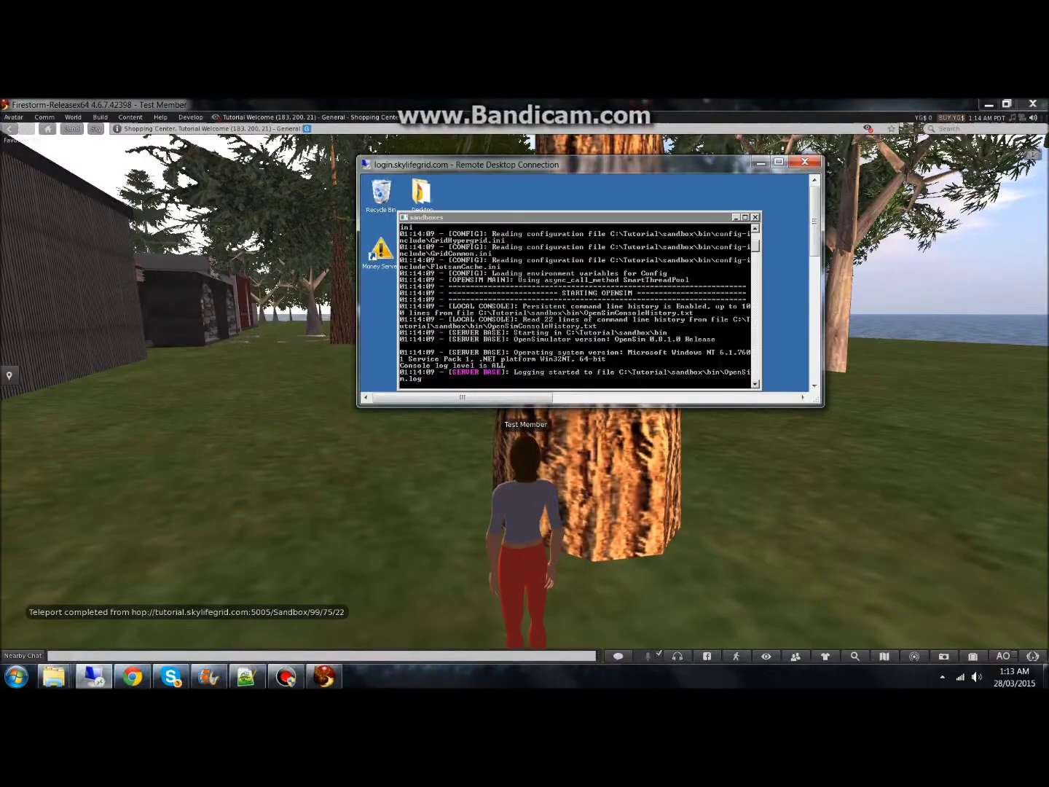
left_click(286, 676)
left_click(653, 105)
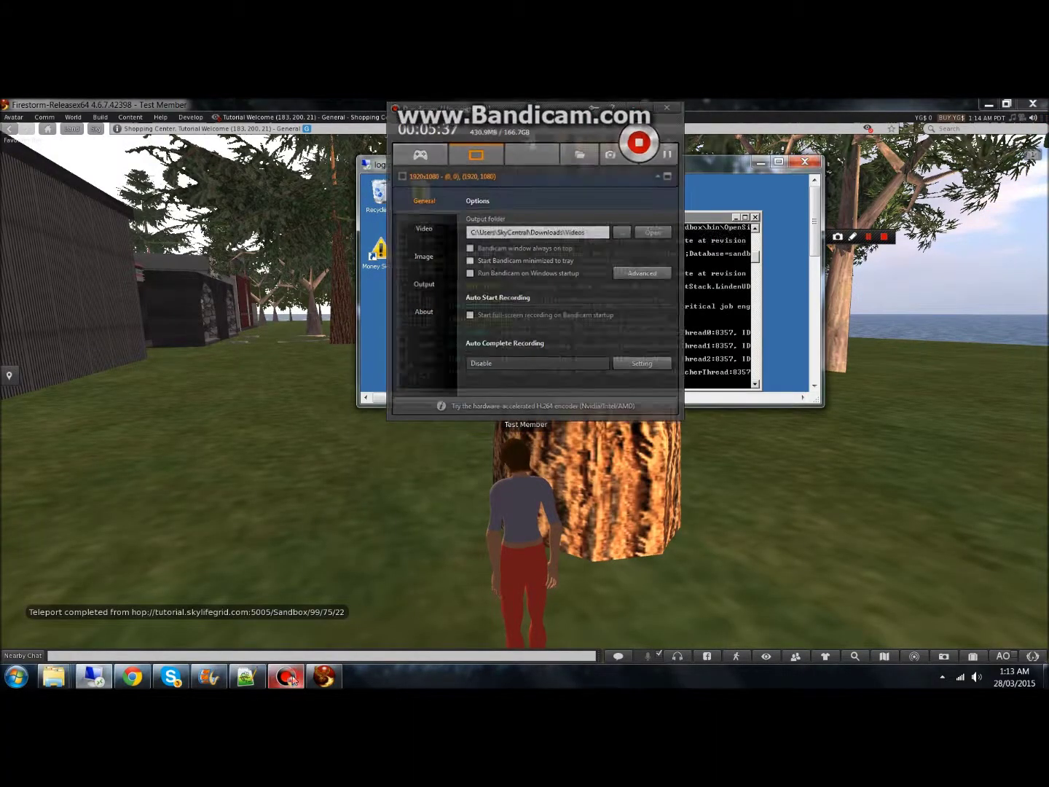
key("ctrl+alt+Break")
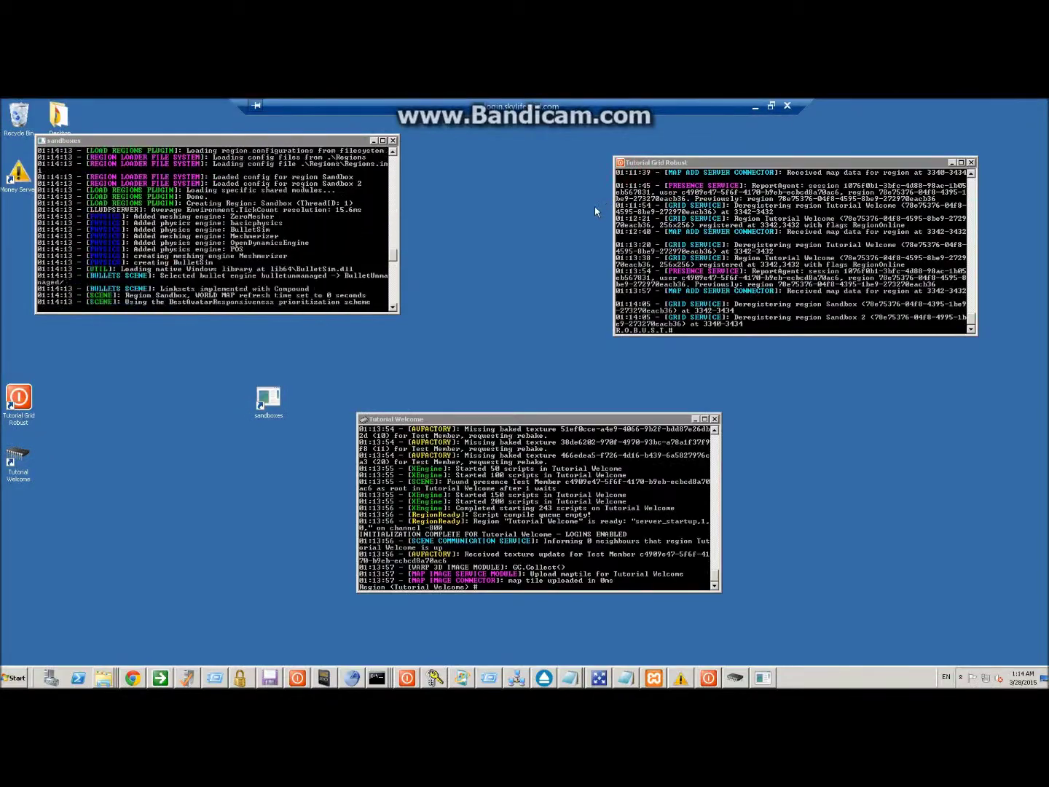
Step: Switch to the Firestorm viewer, fly the avatar over the shopping center's pools and land on the central plaza
left_click(754, 108)
key("Left")
key("Up")
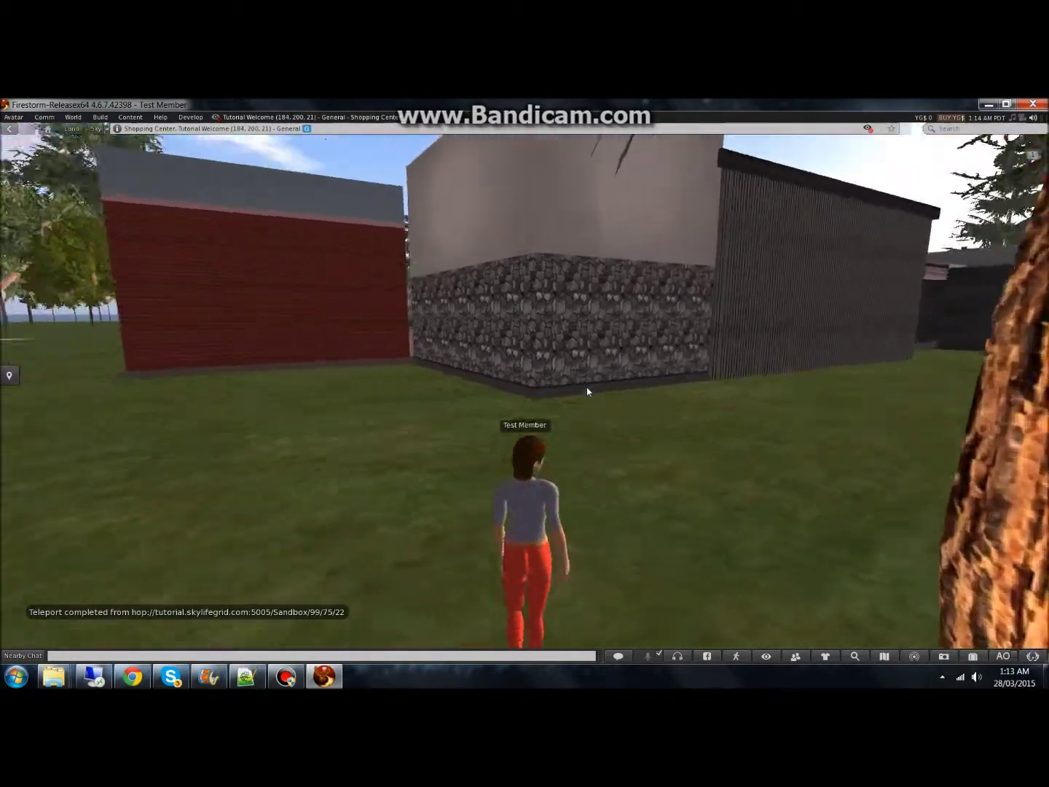
key("Page_Up")
key("Up")
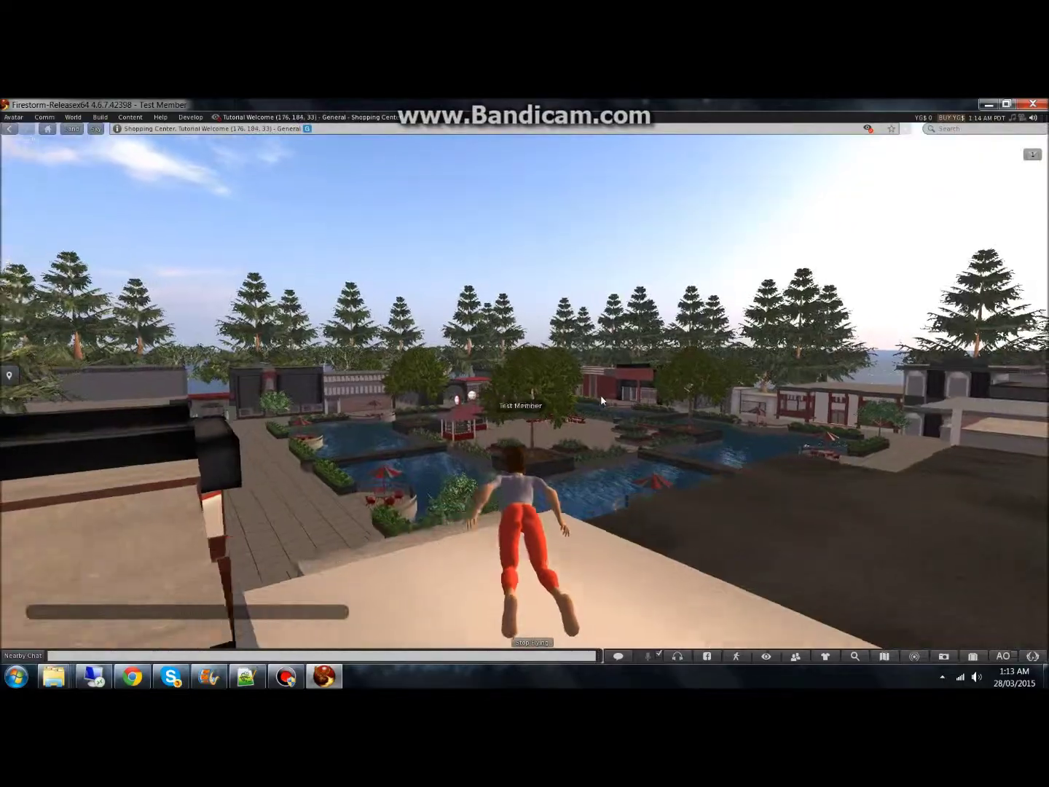
key("Left")
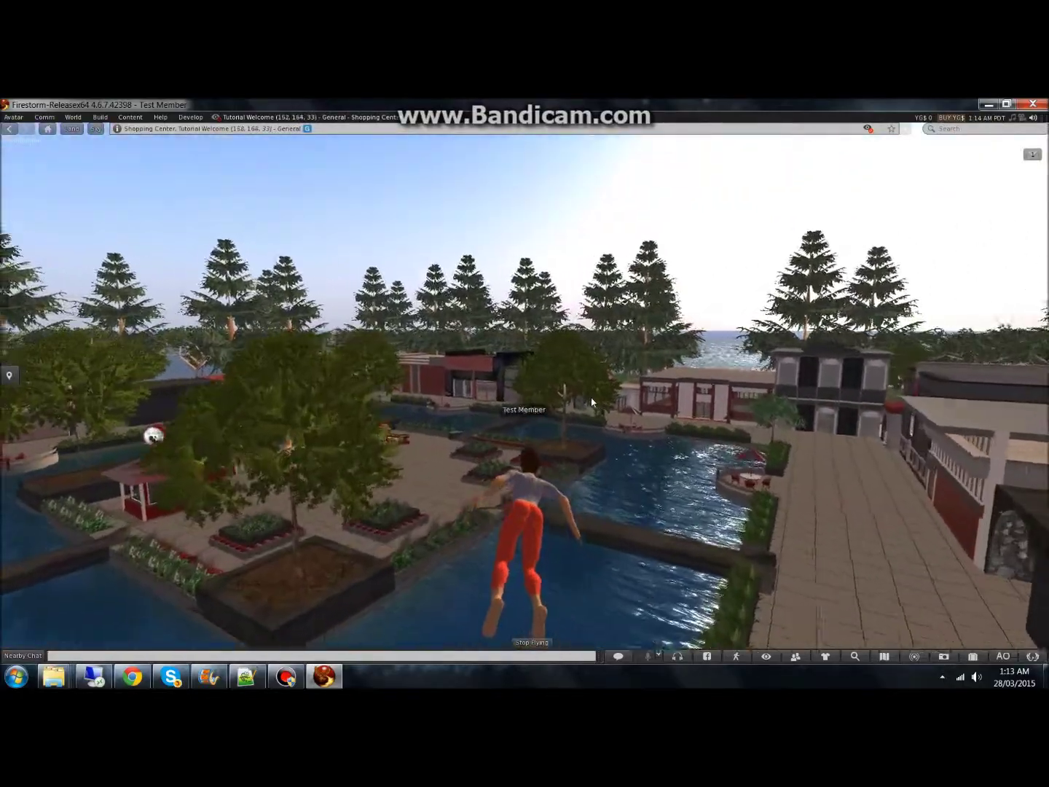
key("Left")
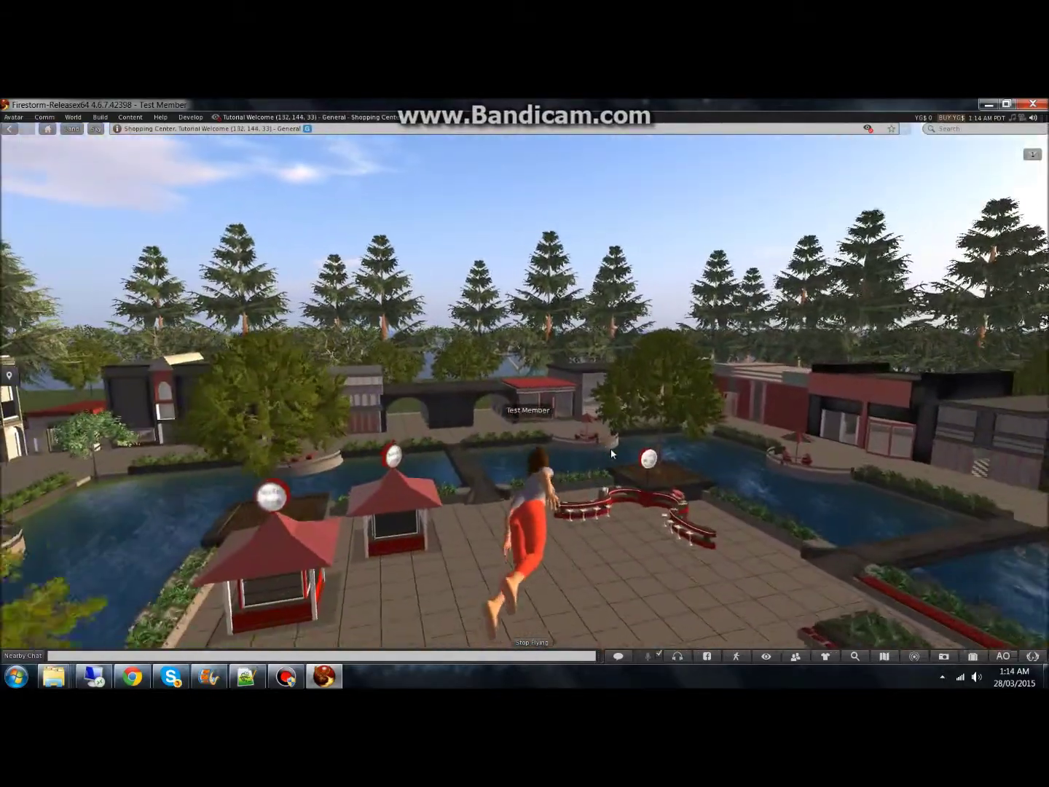
key("Left")
key("Page_Down")
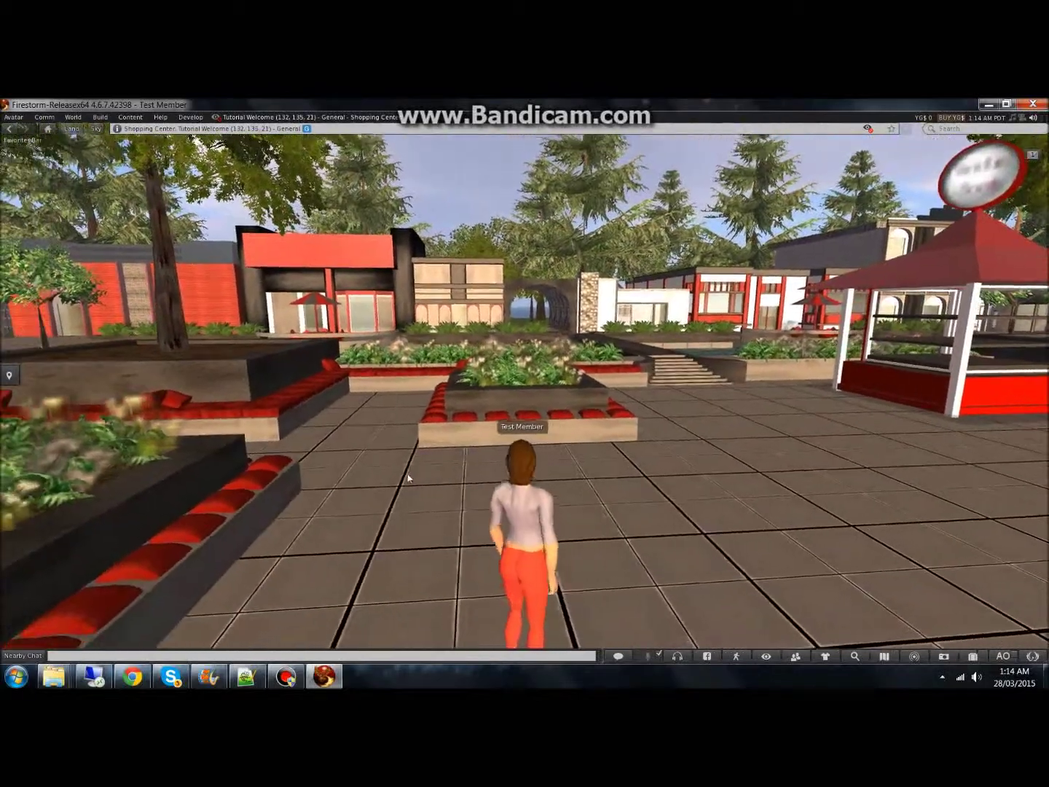
Step: Create a box primitive on the plaza, walk the avatar to the Information Booth and place another box in front of it
right_click(408, 473)
left_click(432, 446)
key("Right")
key("Up")
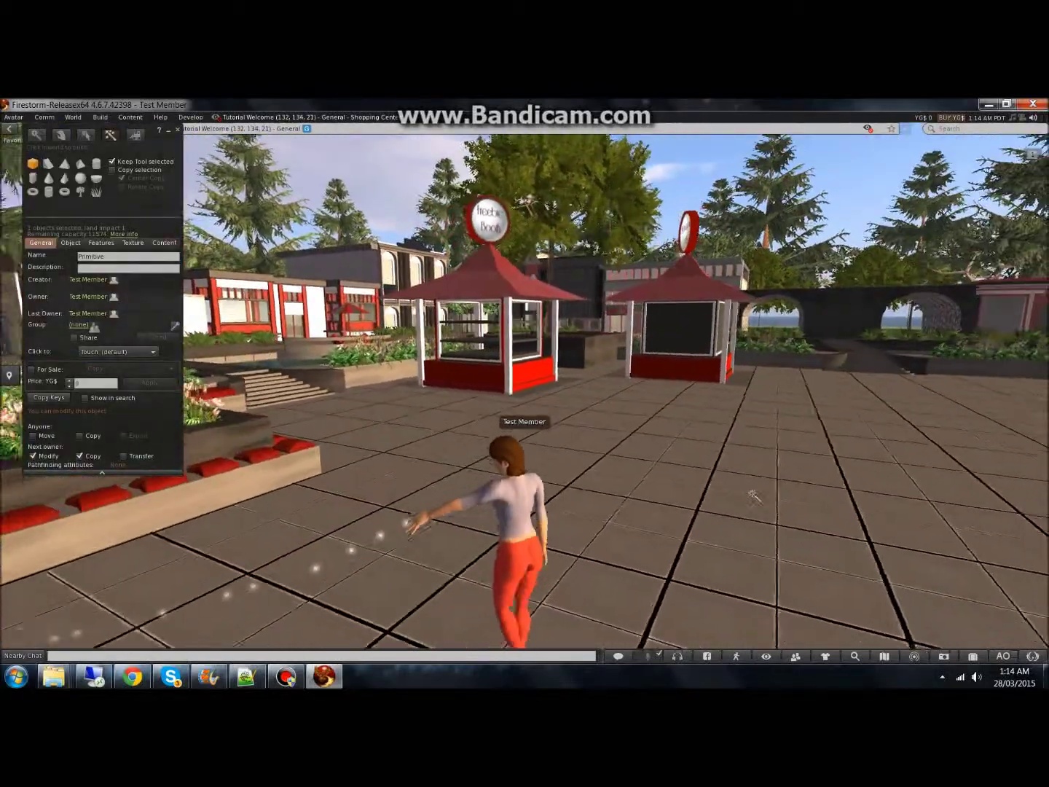
key("Up")
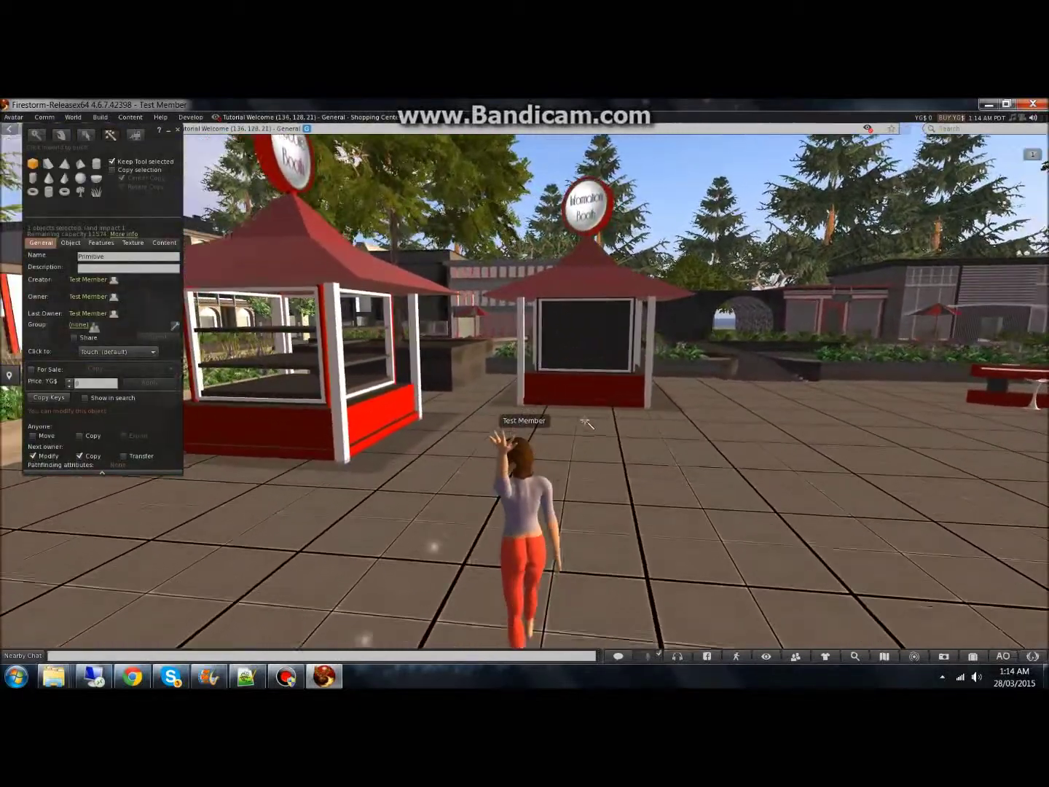
left_click(583, 436)
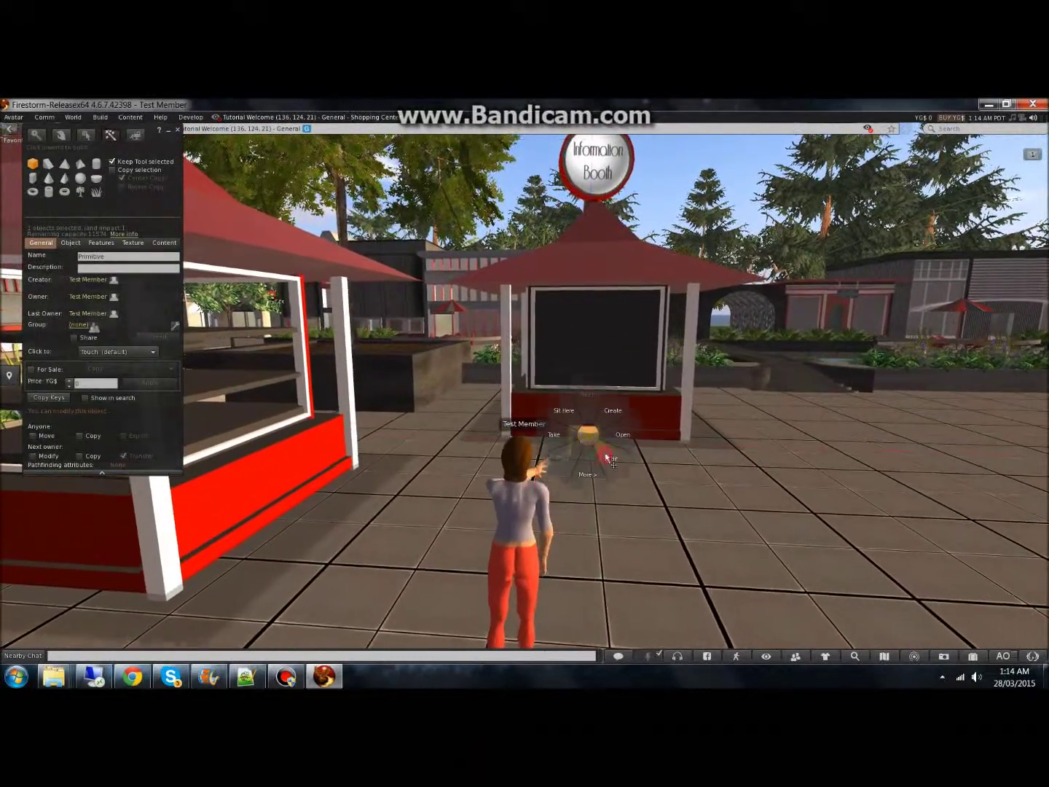
Step: Stretch the box in front of the Information Booth into a tall, wide panel, turning off Stretch Both Sides
left_click_drag(587, 431, 603, 381)
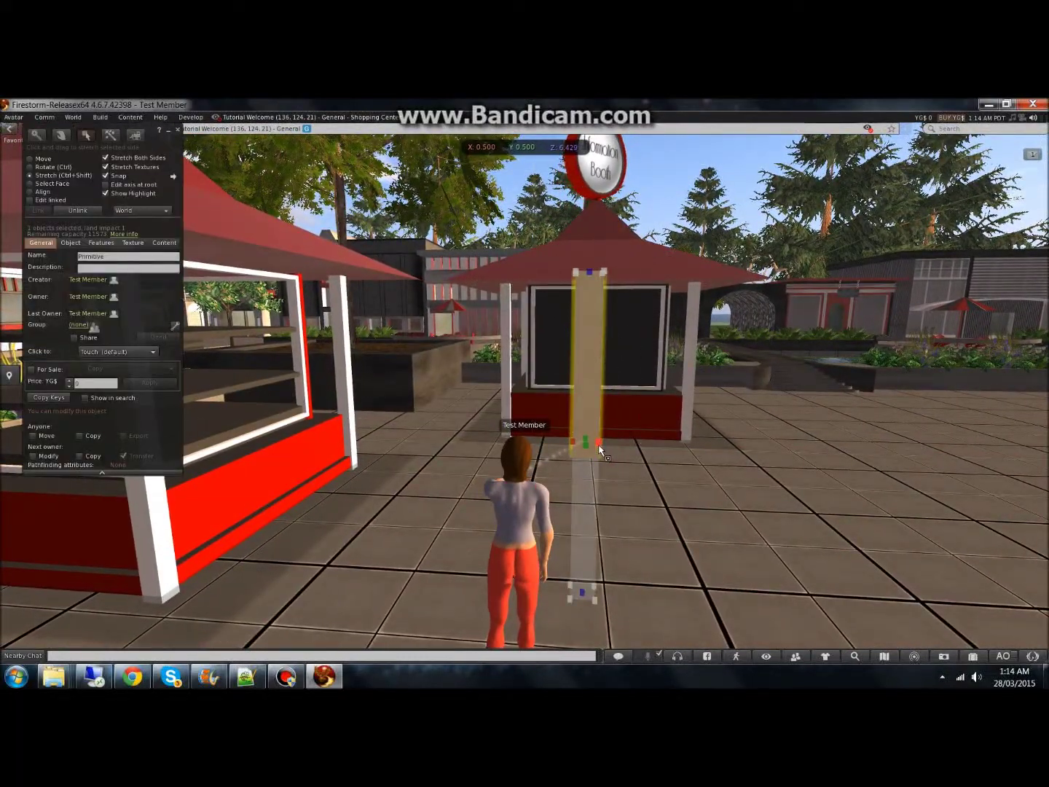
left_click(134, 163)
key("ctrl+shift")
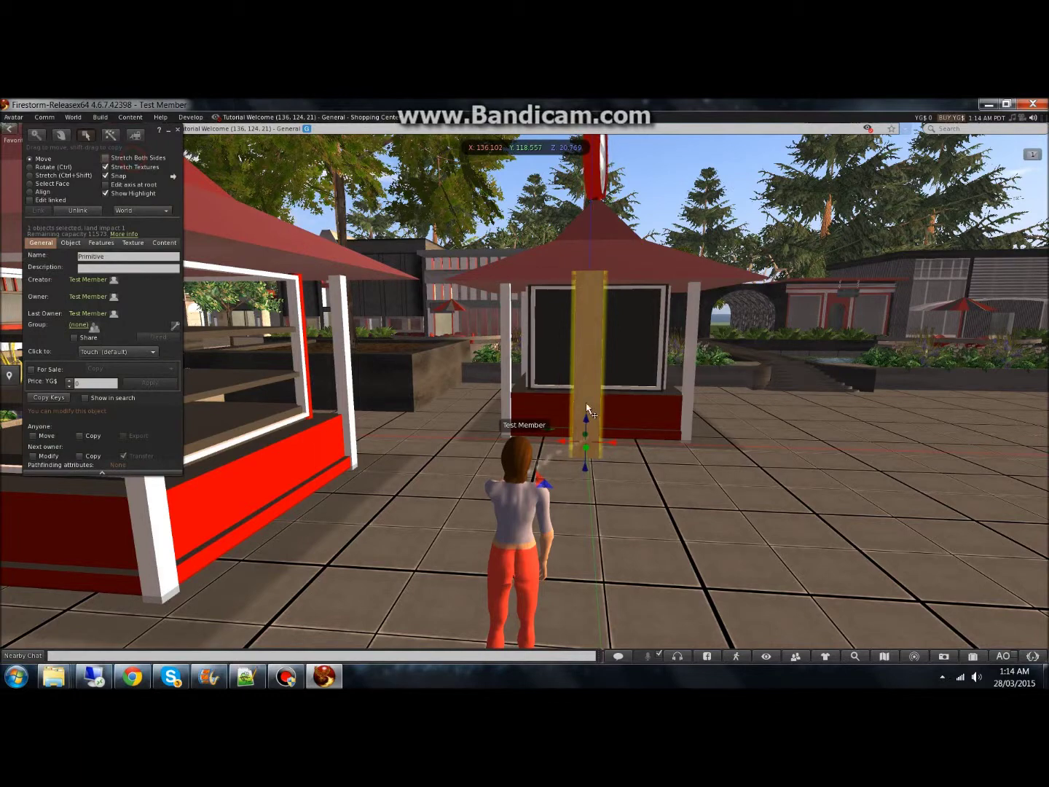
left_click_drag(581, 596, 677, 367)
left_click_drag(627, 373, 751, 488, "ctrl+alt")
left_click_drag(547, 388, 509, 379)
key("Escape")
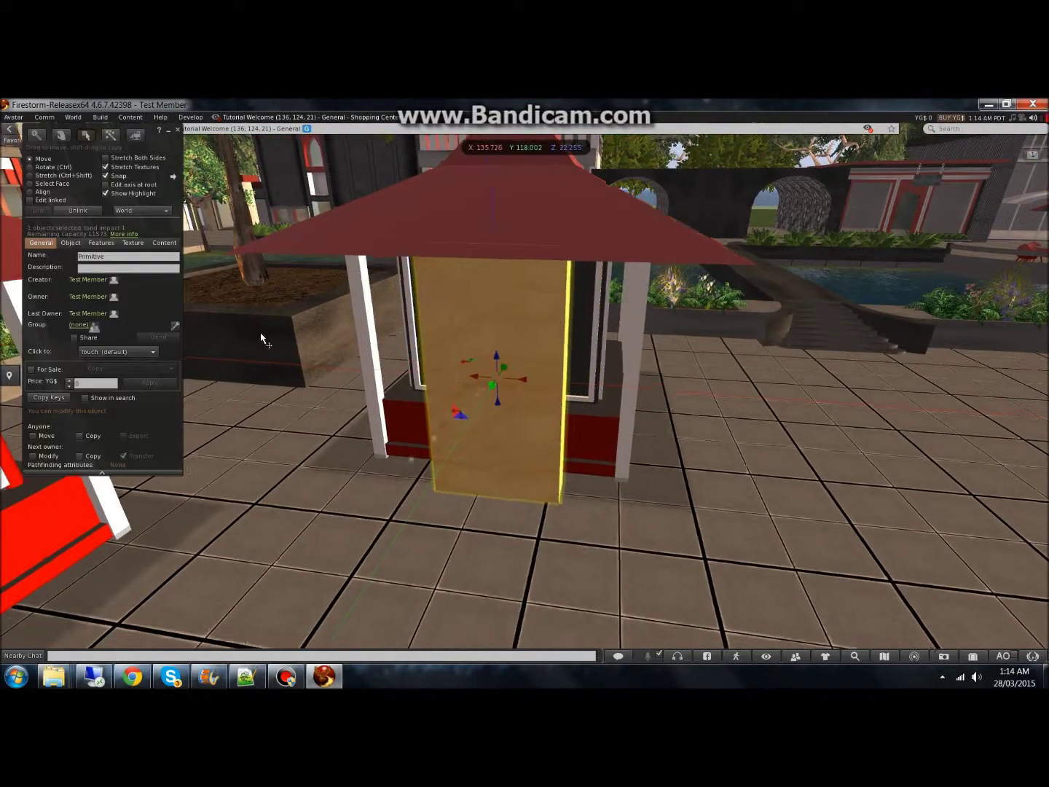
Step: Give the panel the Blank texture and set its color to black
left_click(133, 243)
left_click(43, 319)
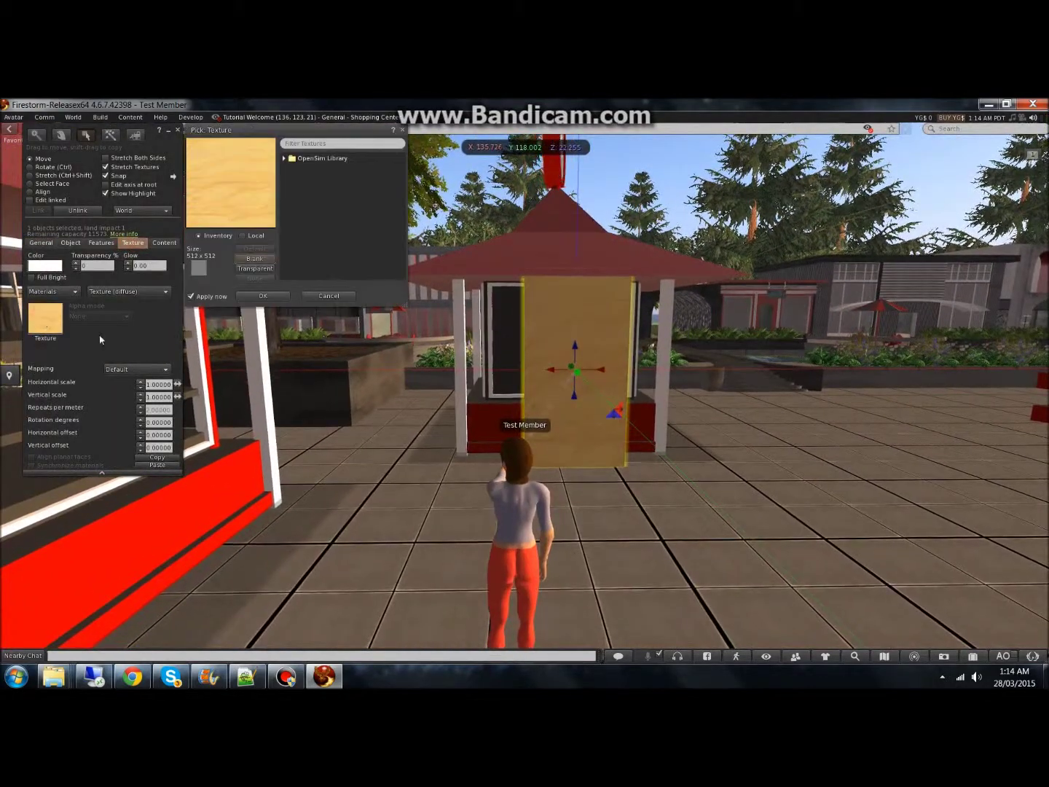
left_click(254, 262)
left_click(263, 295)
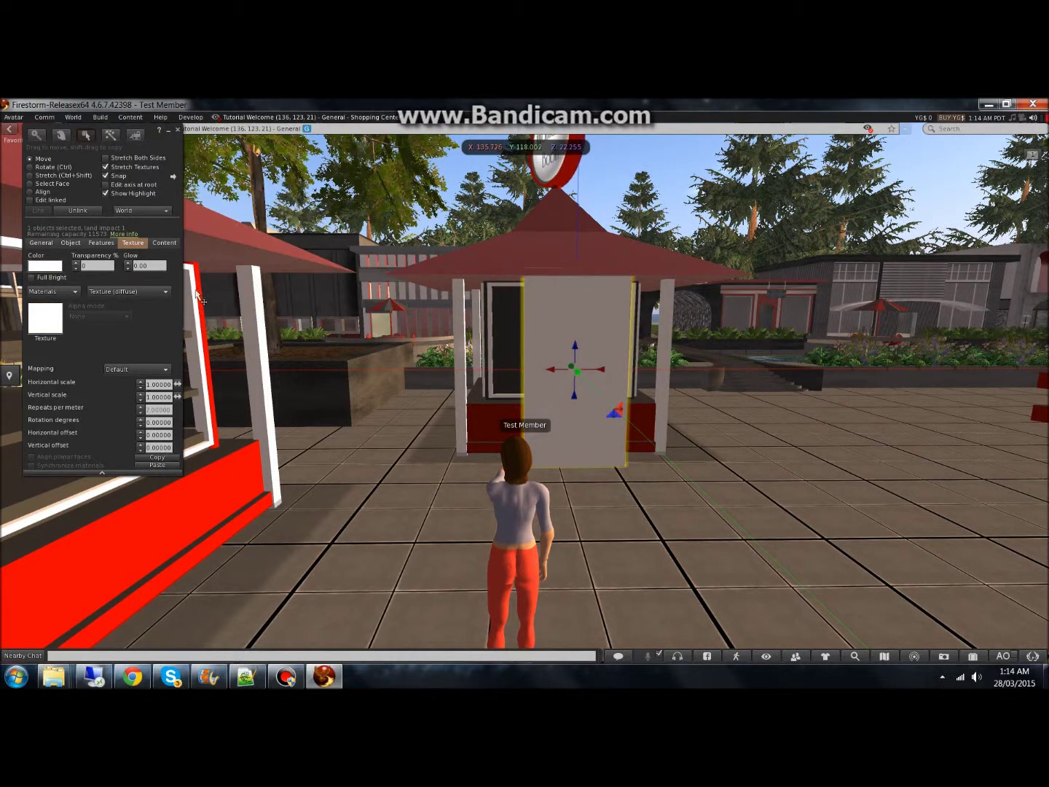
left_click(45, 266)
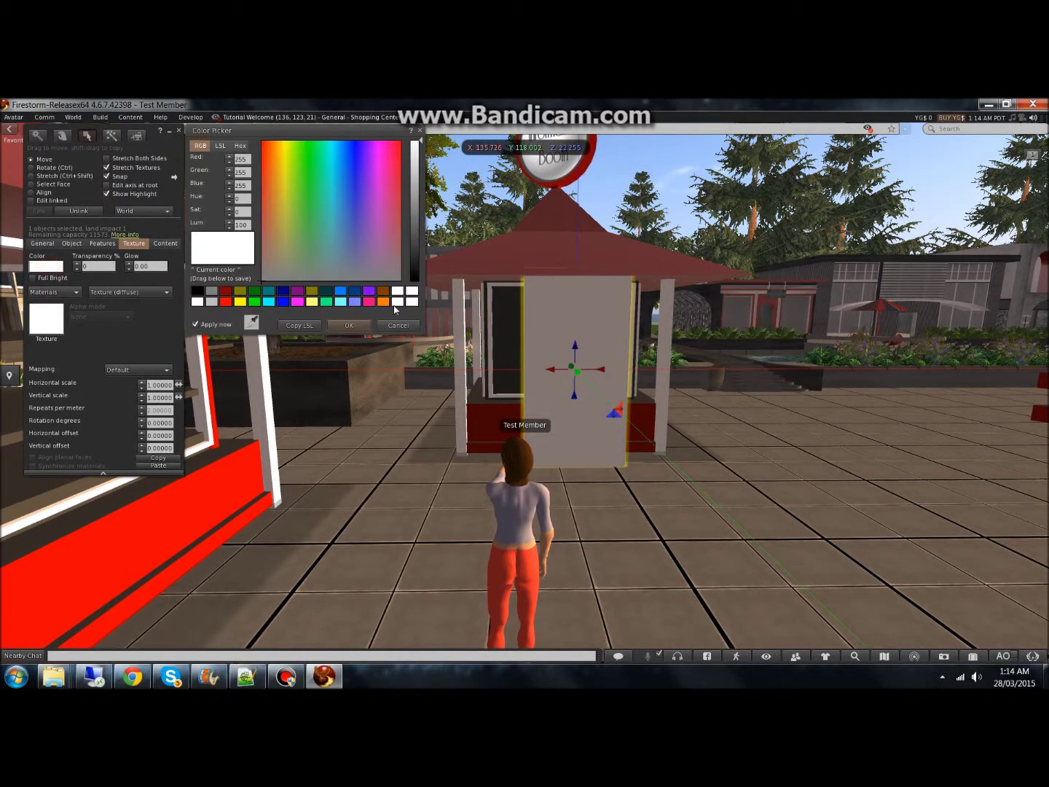
left_click(194, 292)
left_click(350, 325)
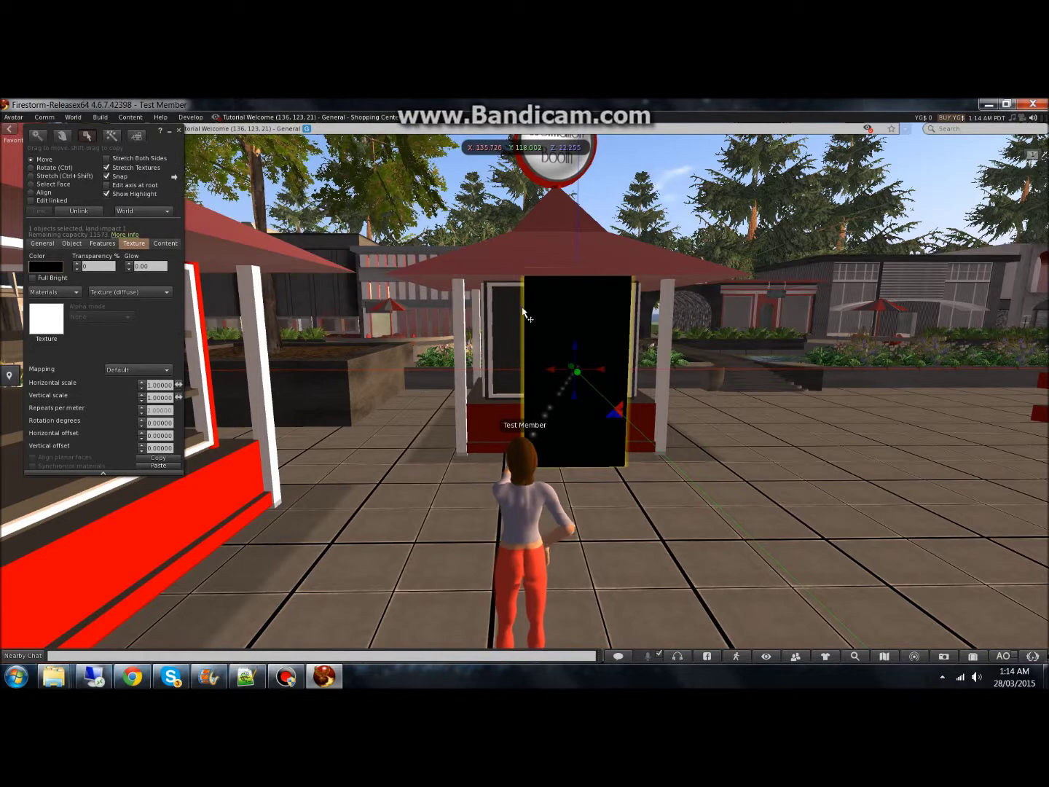
Step: Widen the black panel on both sides to span the booth's front posts, walk closer and stop editing it
key("ctrl+shift")
left_click_drag(526, 372, 472, 372, "ctrl+shift")
left_click_drag(625, 370, 646, 374, "ctrl+shift")
key("F1")
left_click(543, 421)
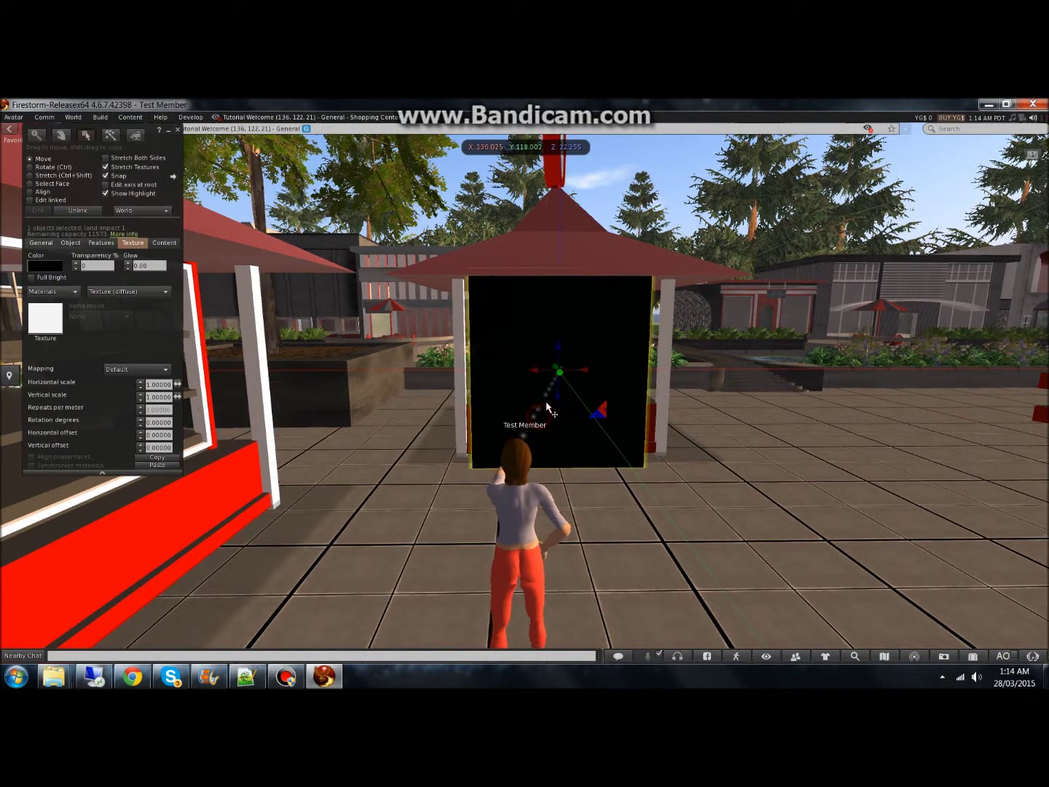
key("Up")
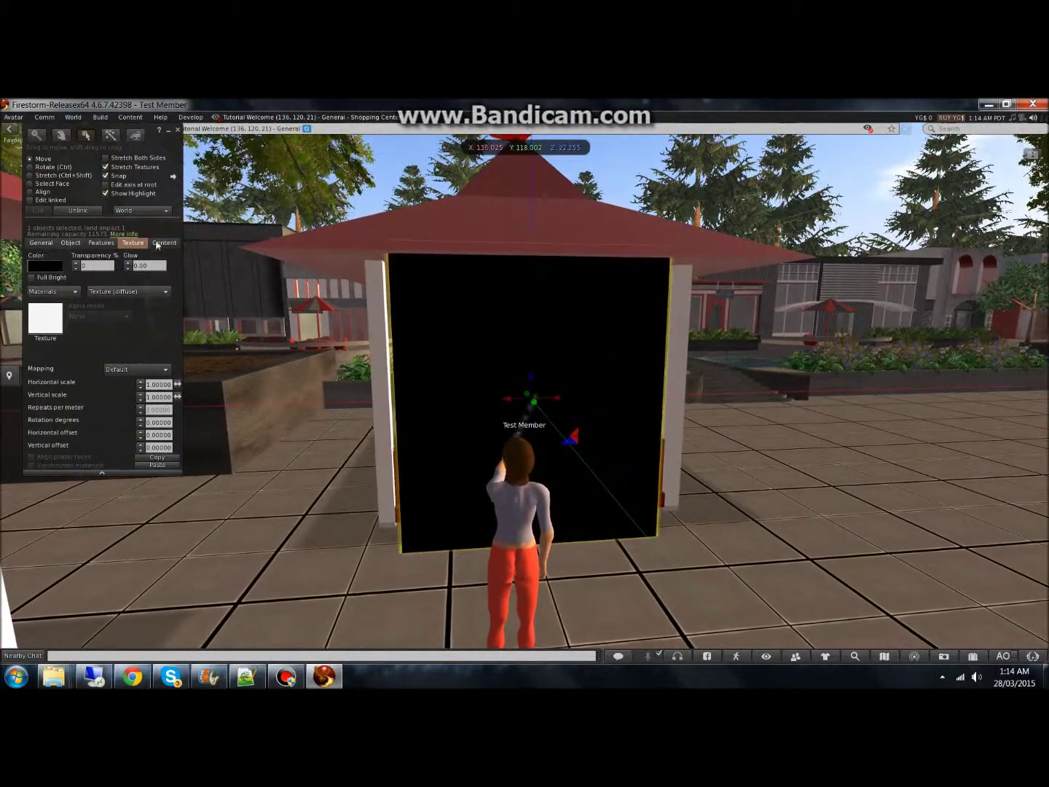
left_click(159, 244)
key("Escape")
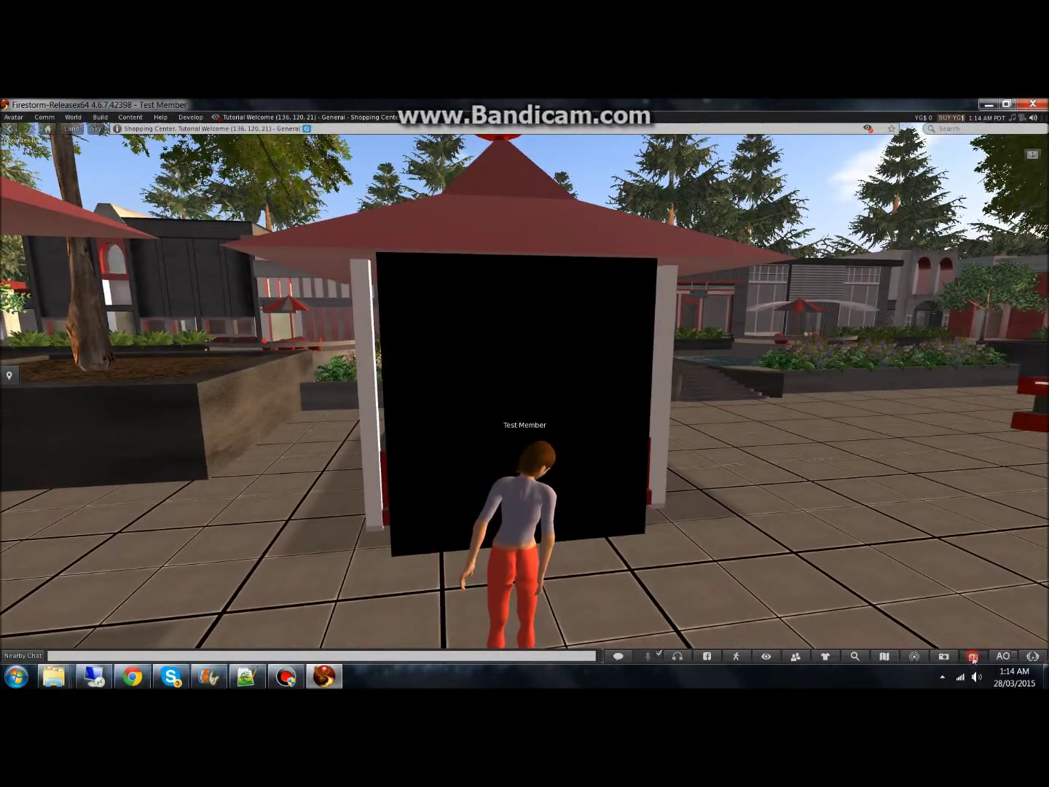
Step: Create a new script in the avatar's inventory and name it Walkin Teleporter
left_click(973, 656)
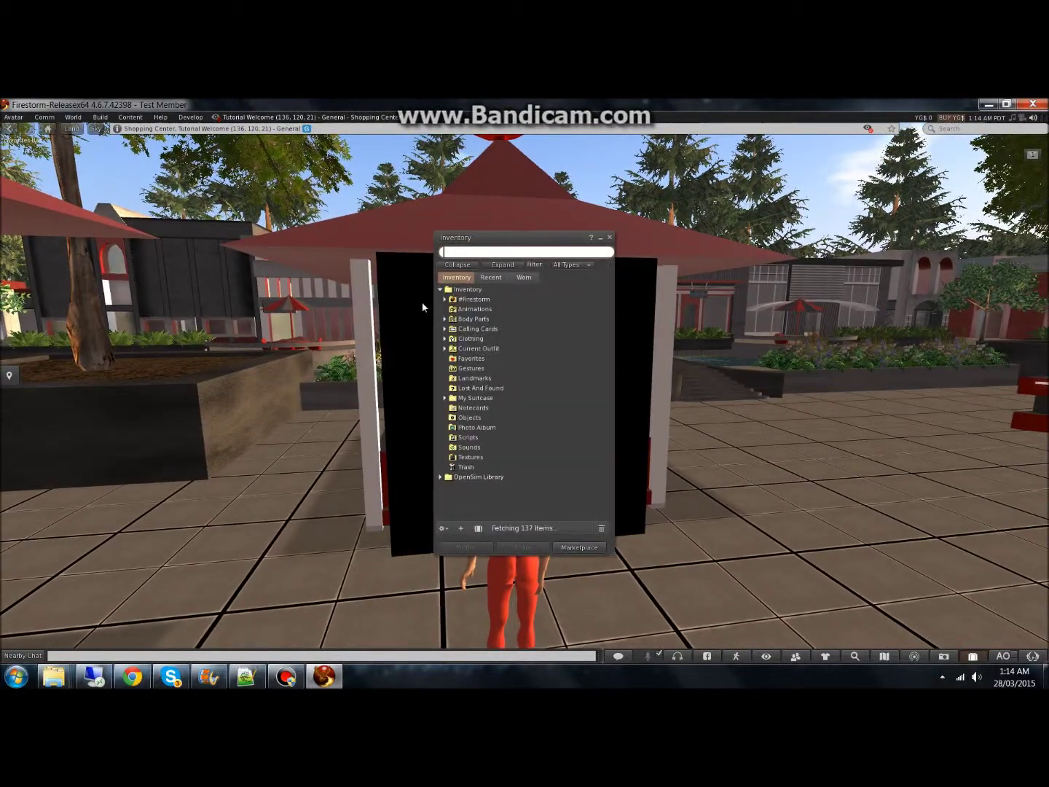
left_click(459, 527)
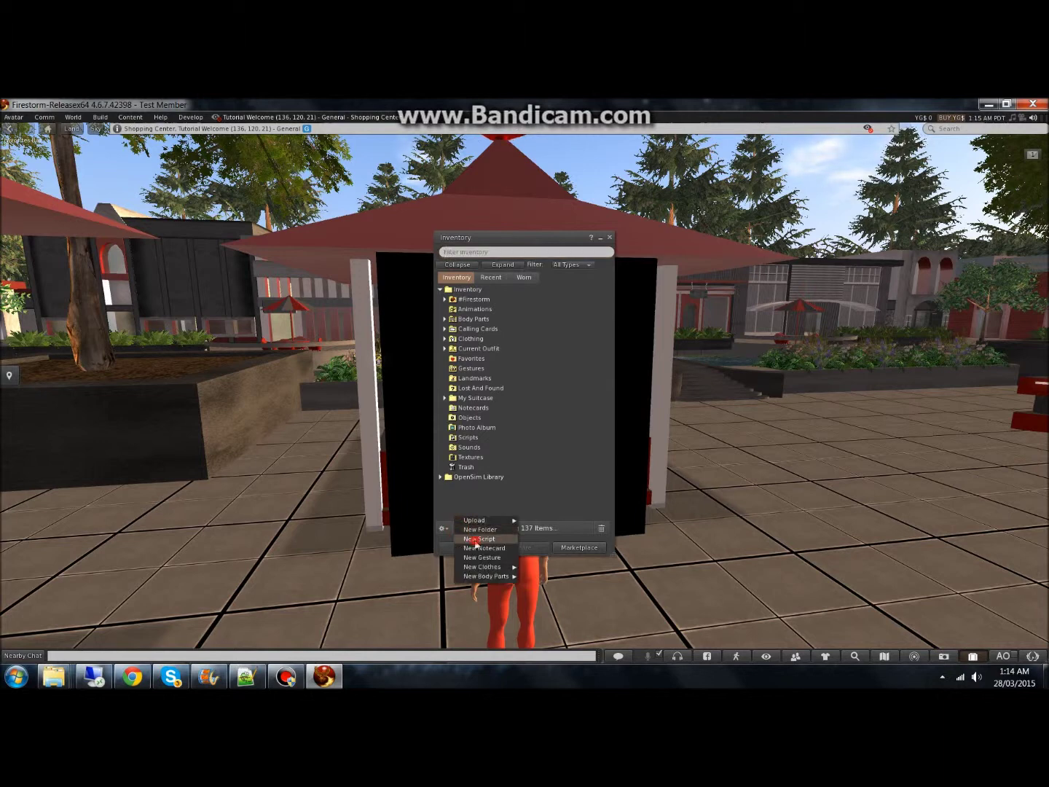
left_click(475, 540)
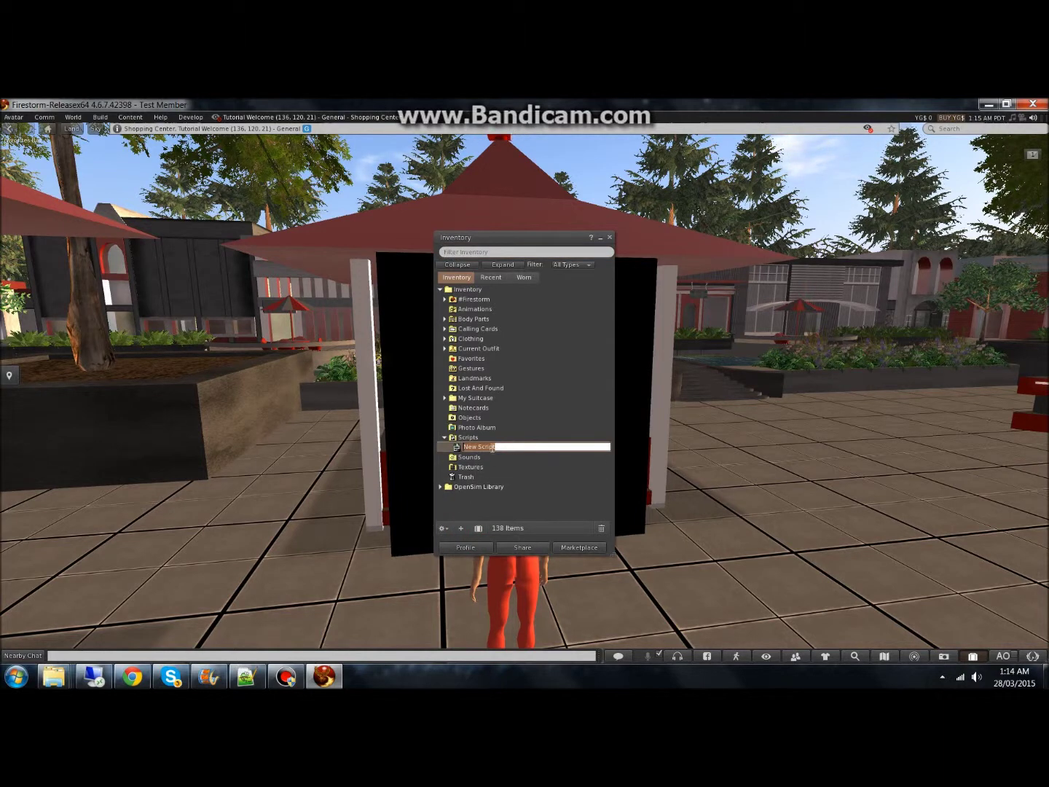
type("Walkin Teleporter")
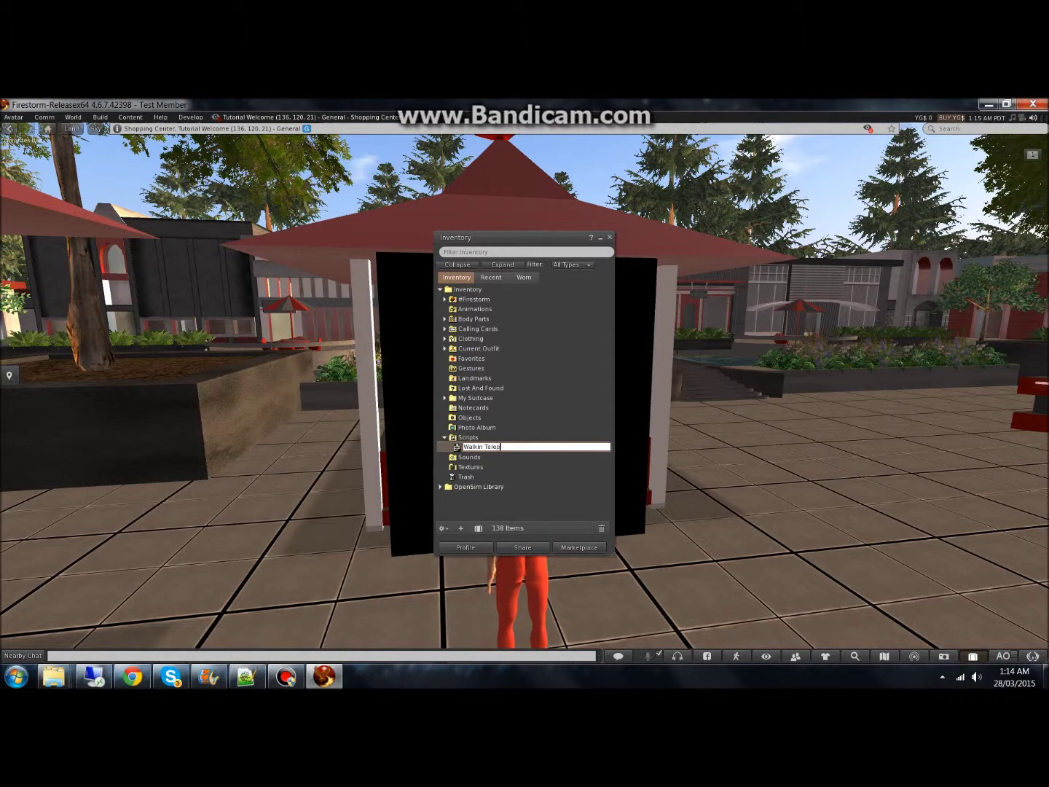
key("Return")
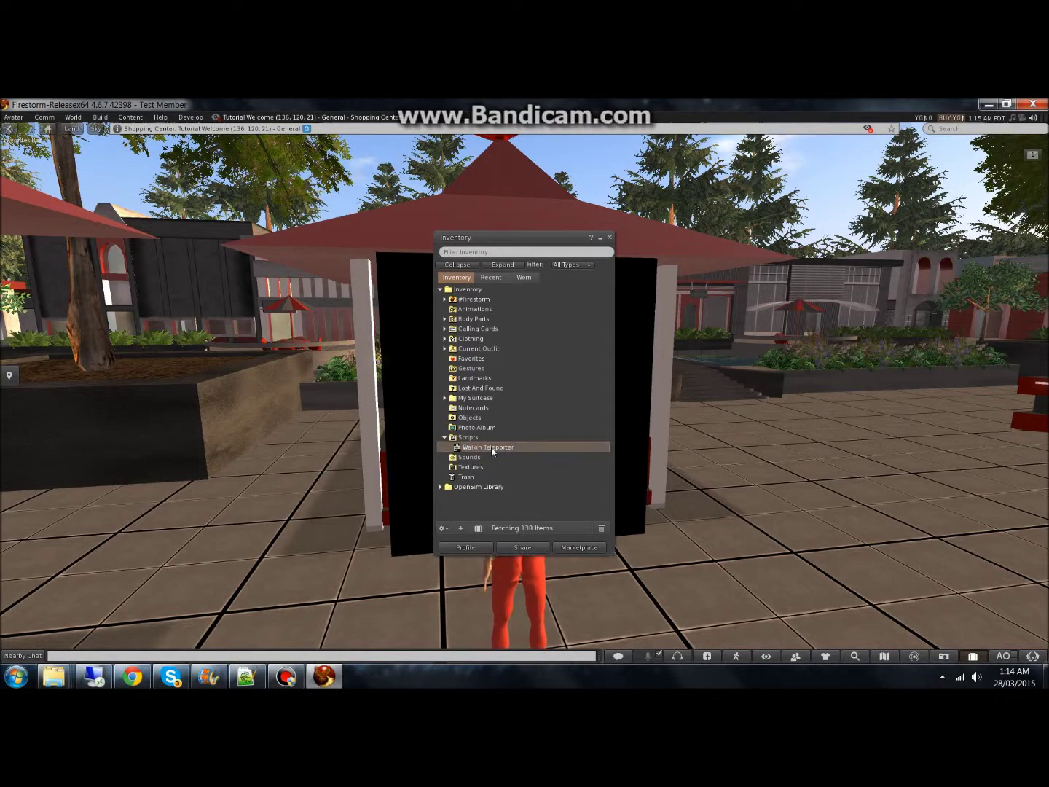
Step: Switch to Notepad++ and copy the whole LSL teleporter script from ossl.txt, leaving out the Object Name notes below it
left_click(245, 676)
scroll(267, 447, "down", 17)
scroll(267, 446, "down", 20)
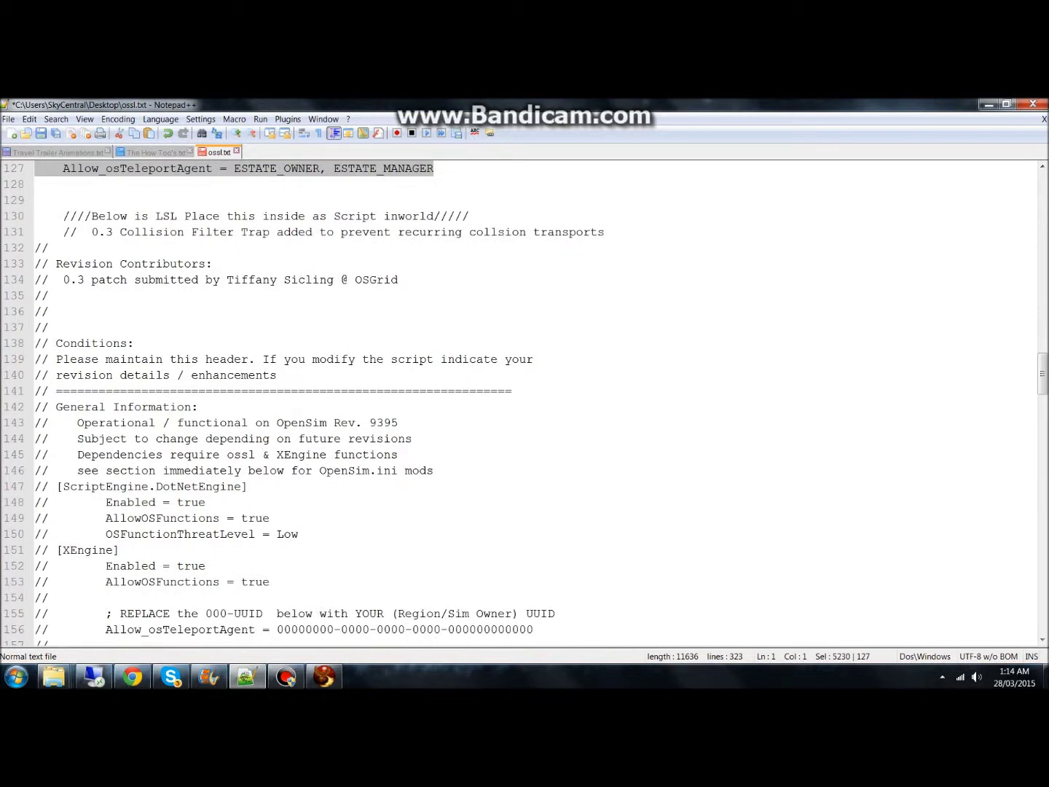
left_click_drag(39, 211, 36, 550)
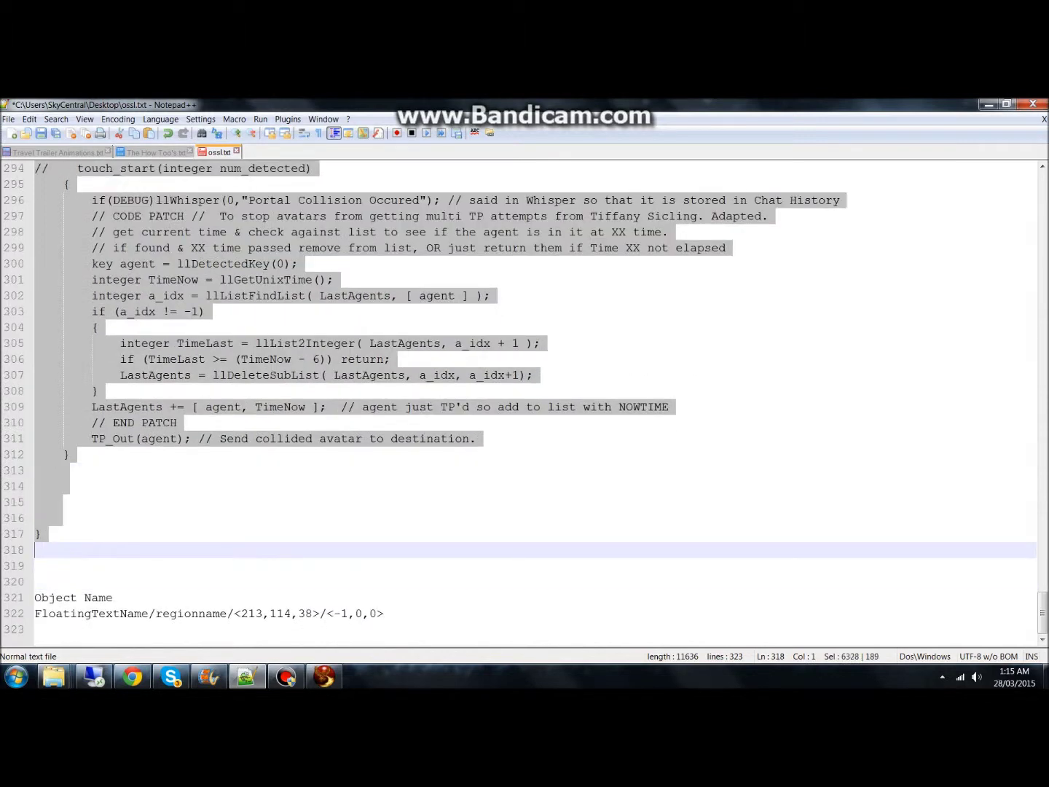
Step: Back in Firestorm, paste the copied code into the Walkin Teleporter script, save it and close the script editor
left_click(319, 672)
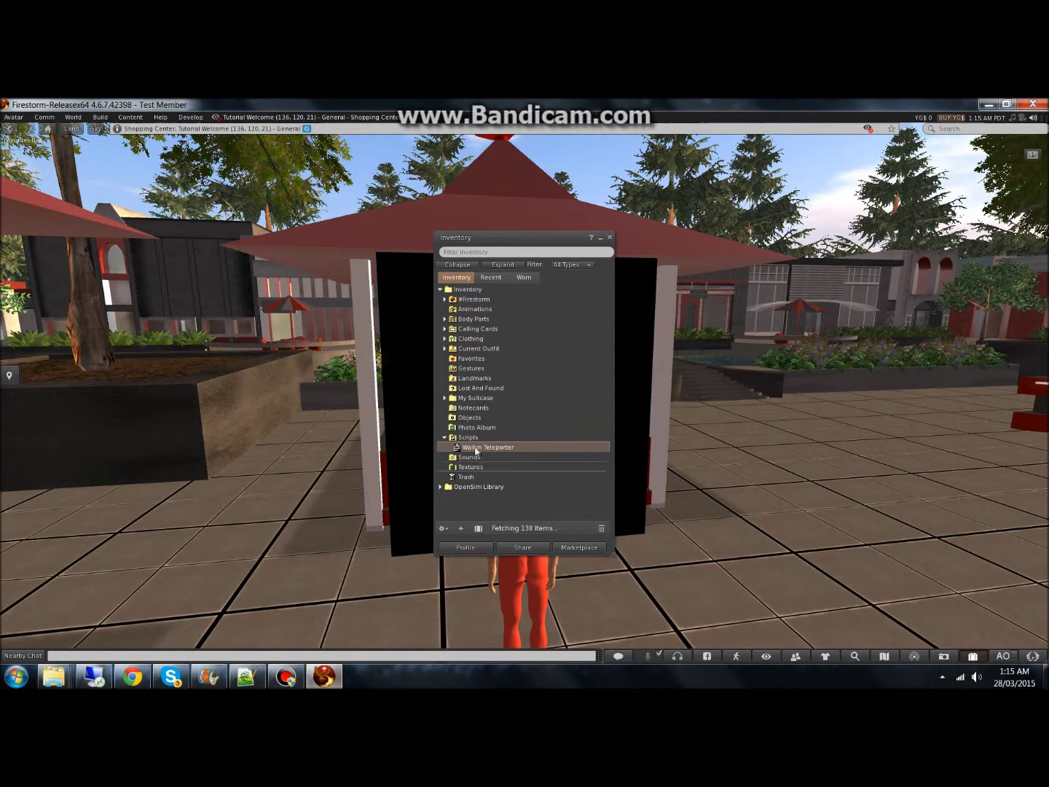
double_click(483, 448)
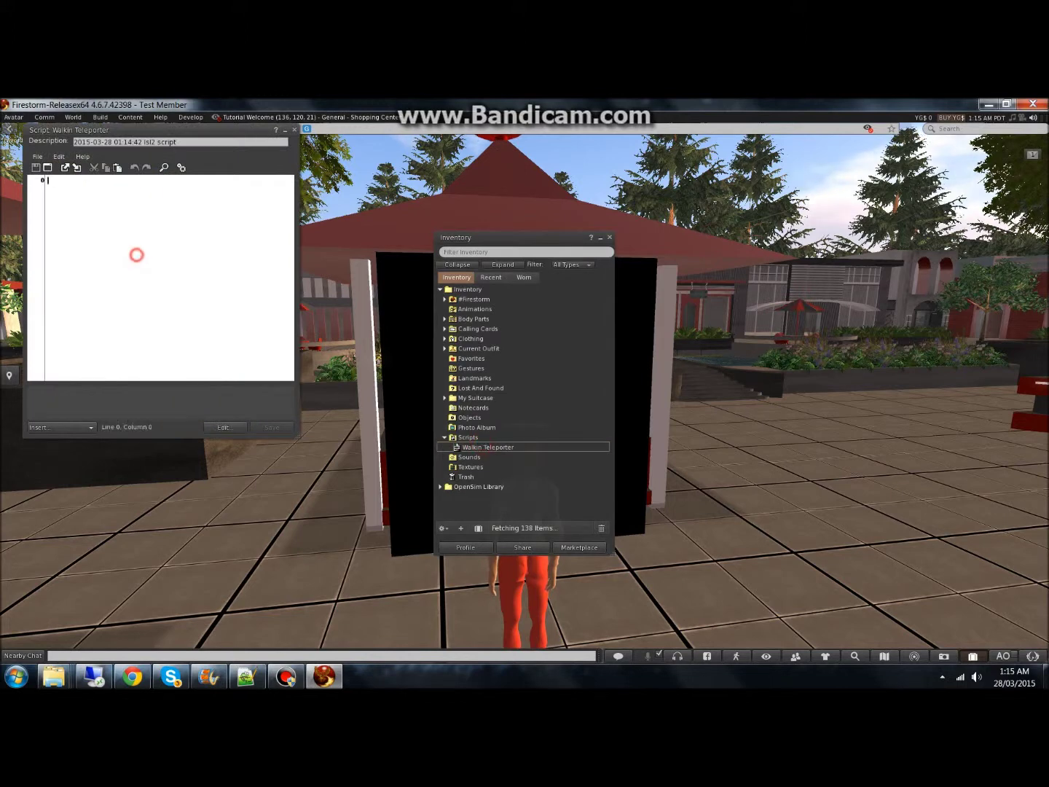
key("ctrl+v")
scroll(161, 277, "up", 4)
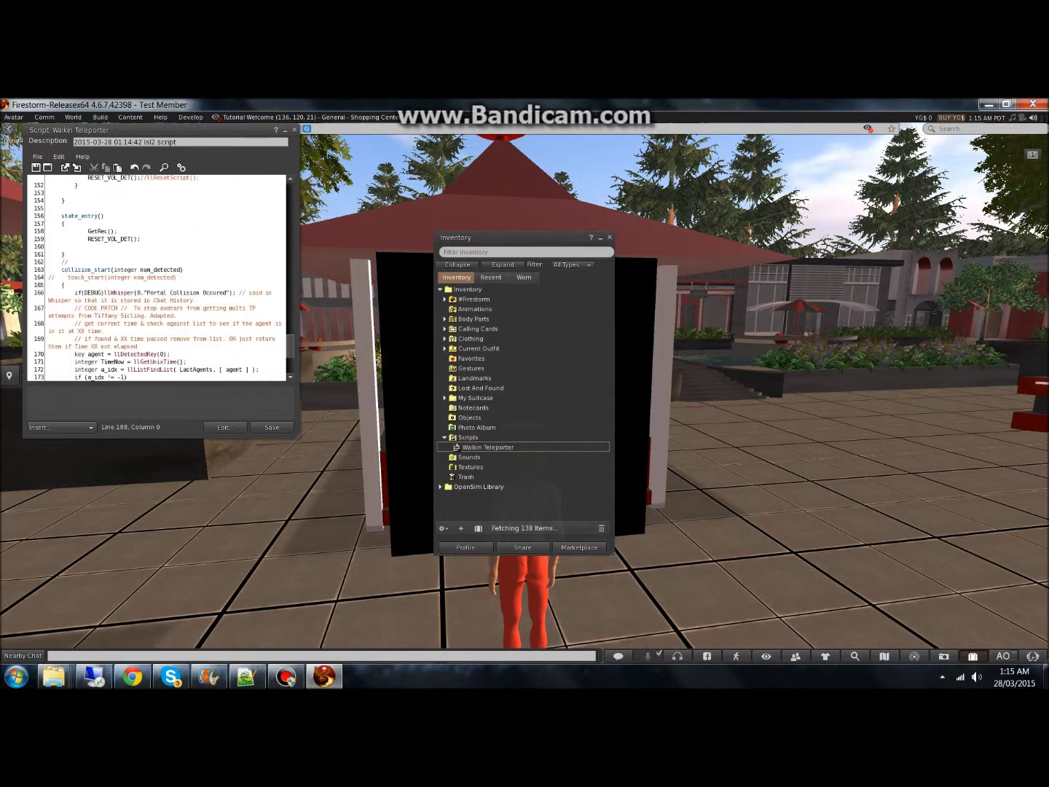
left_click(268, 428)
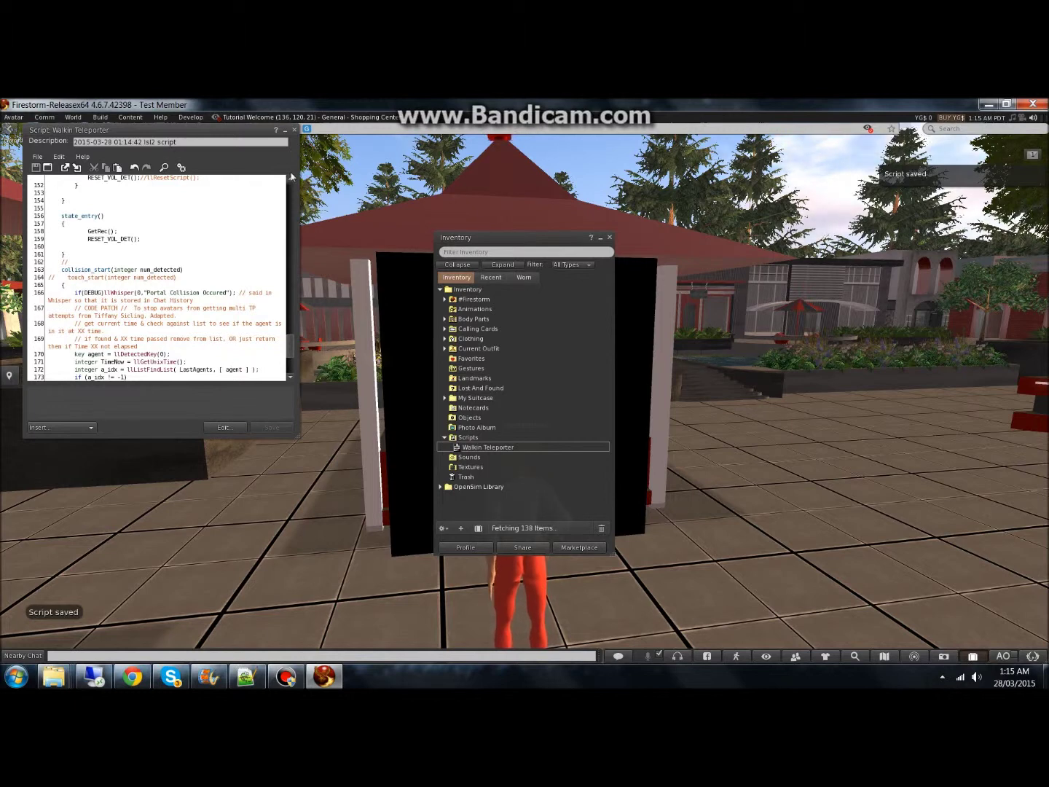
left_click(294, 129)
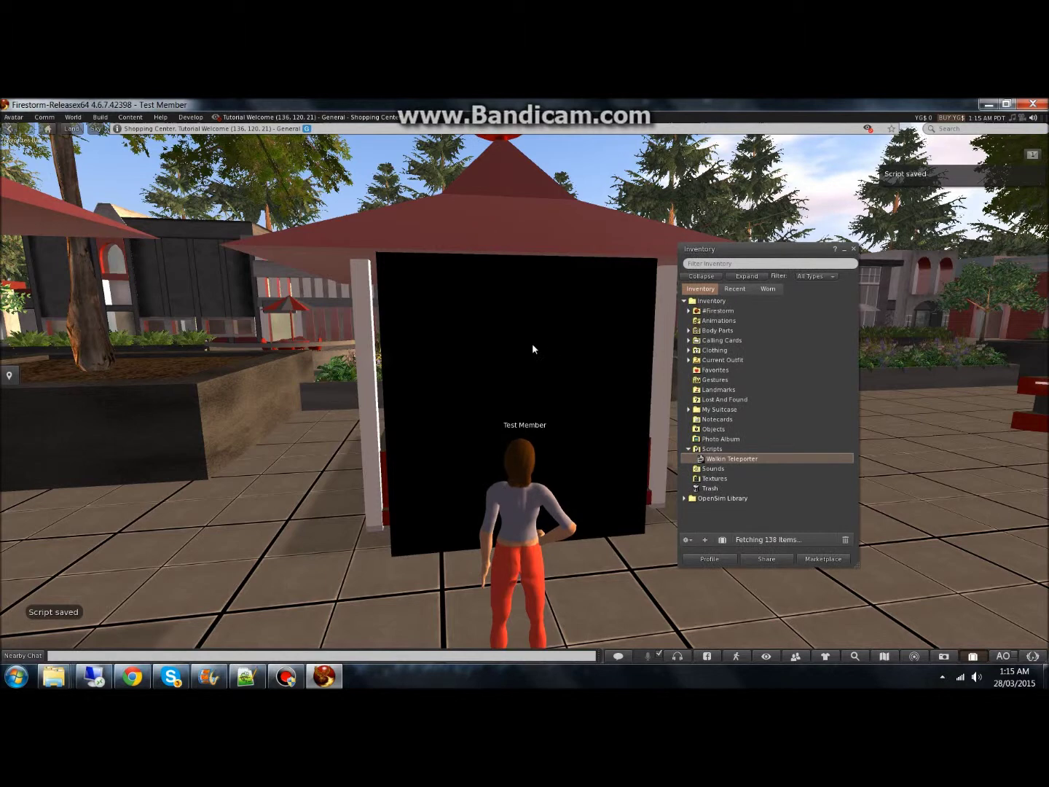
Step: Open the black panel for editing and add the Walkin Teleporter script from the inventory to its contents
right_click(550, 309)
left_click(529, 291)
left_click(42, 246)
left_click(165, 244)
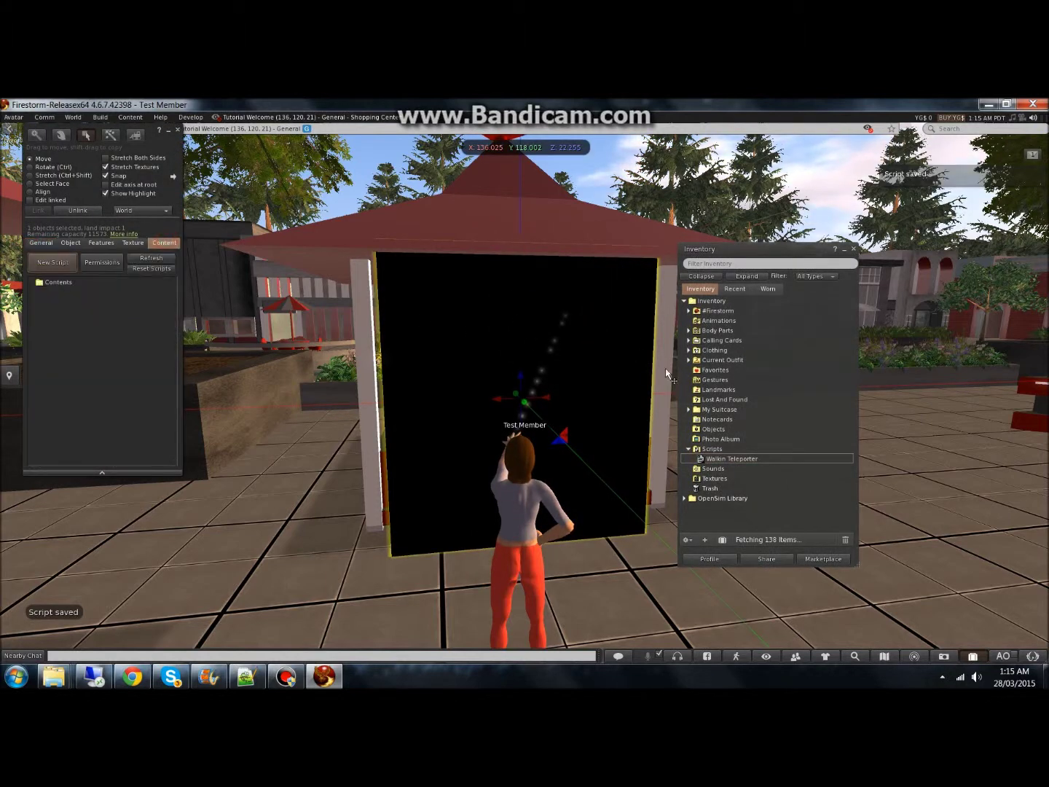
left_click_drag(139, 346, 129, 353)
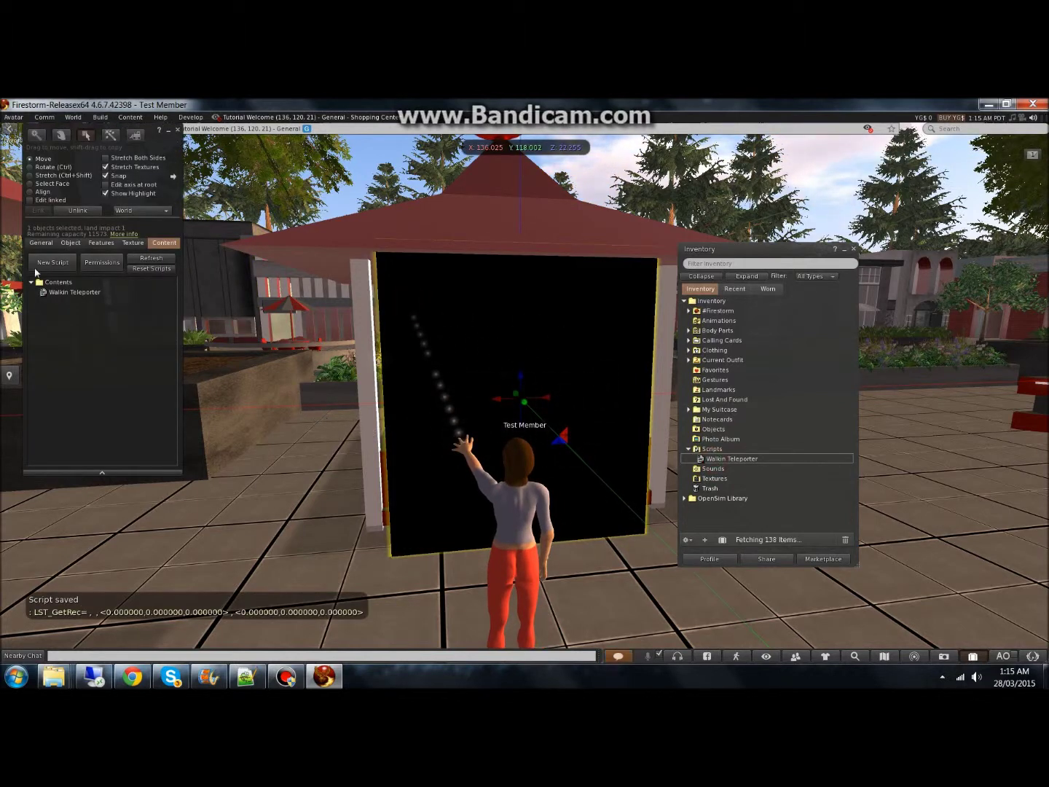
Step: Step the avatar back, reopen the black panel for editing and name it Sandbox Walkin Teleporter
left_click(36, 243)
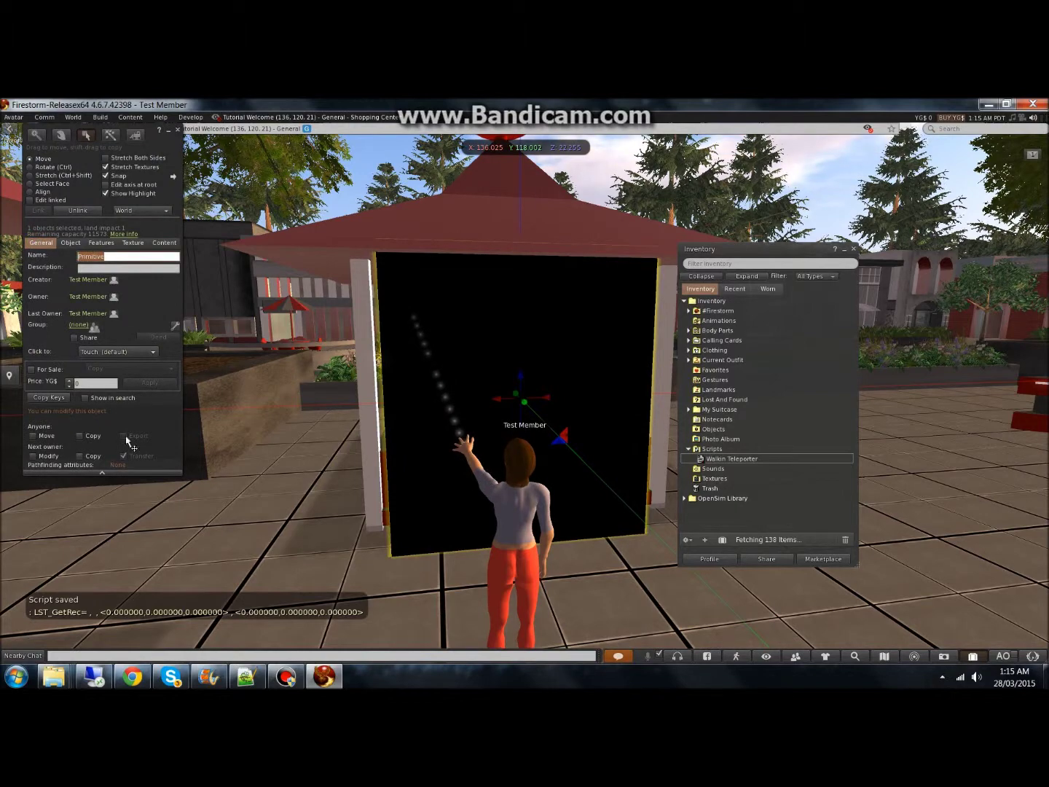
key("Down")
key("Escape")
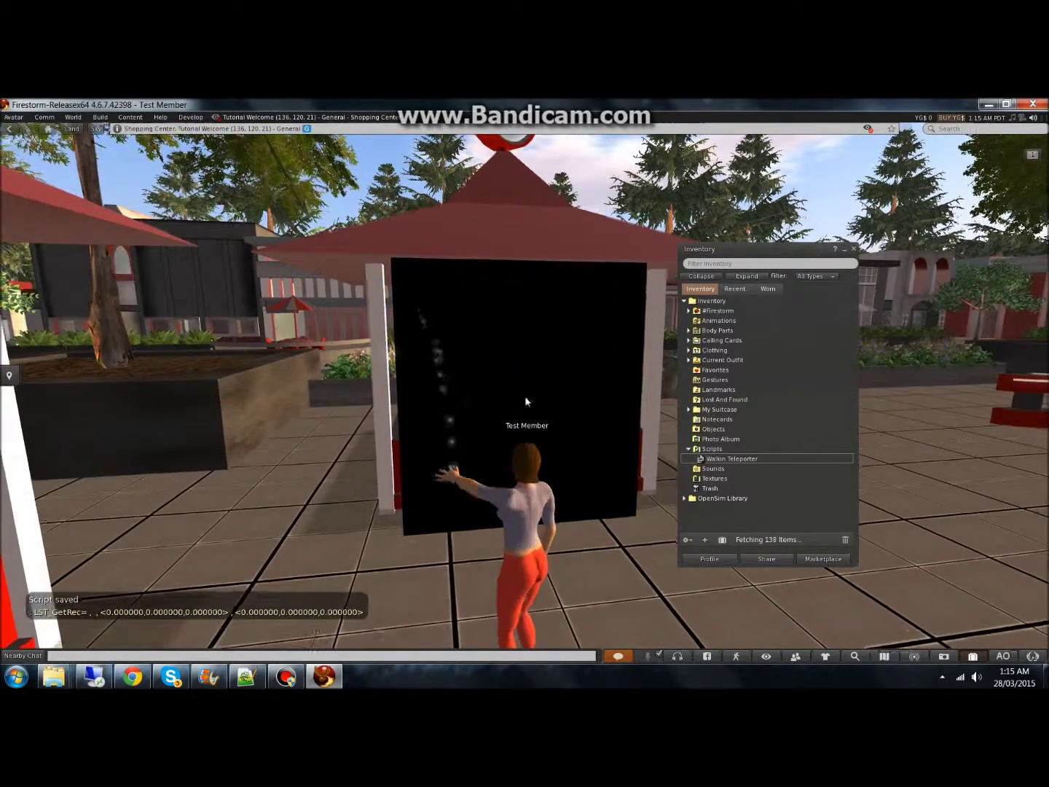
right_click(486, 334)
left_click(449, 333)
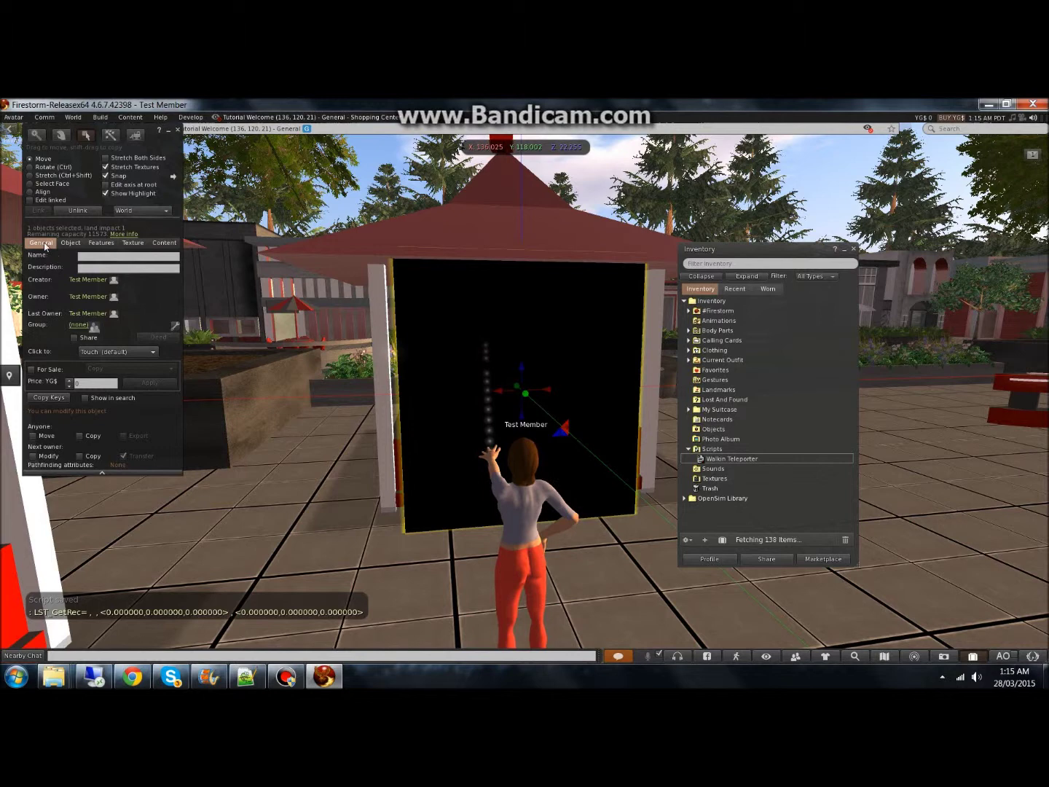
left_click(109, 253)
type("Sandbox Walkin Te")
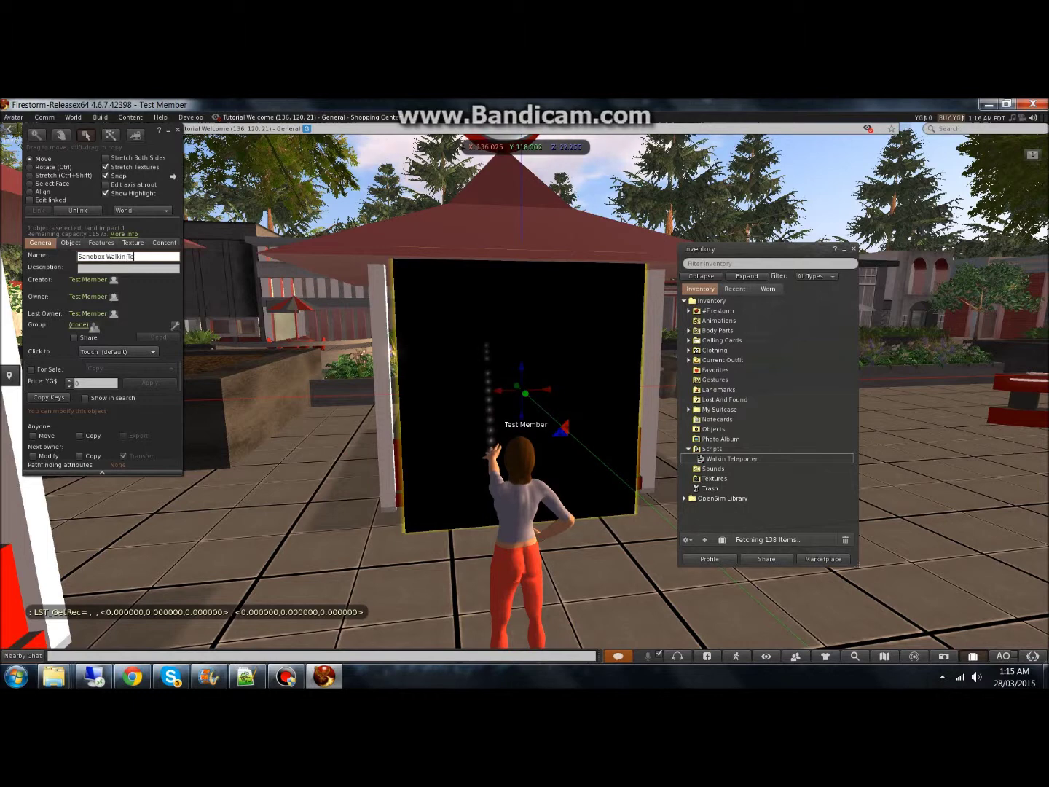
type("andbox Walkin Teleporter")
key("Tab")
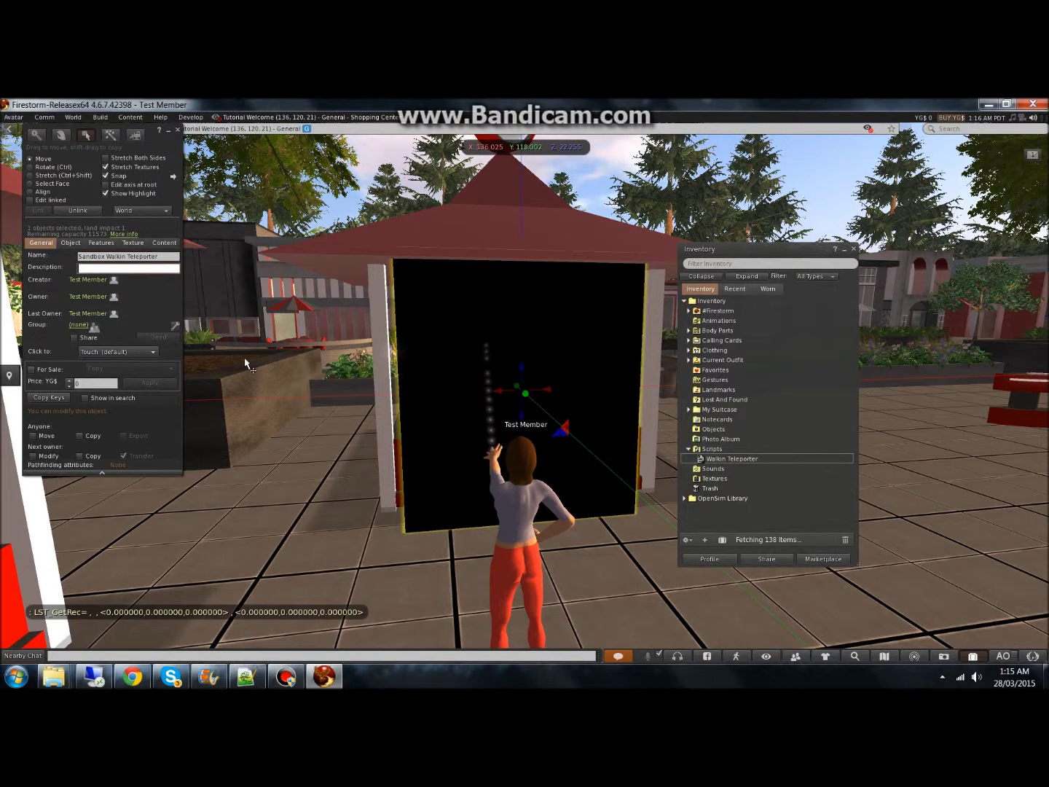
key("Tab")
Step: Copy the line FloatingTextName/regionname/<213,114,38>/<-1,0,0> from ossl.txt in Notepad++ and paste it into the panel's description in Firestorm
left_click(149, 266)
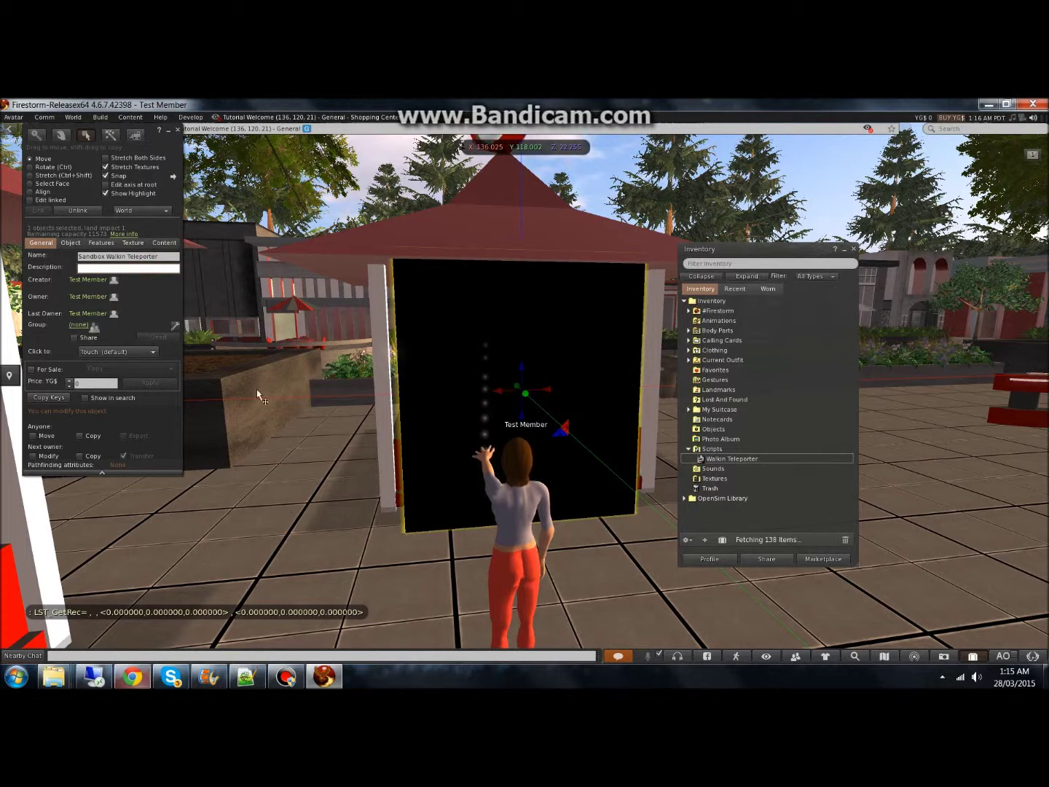
left_click(246, 677)
left_click(153, 547)
left_click_drag(34, 614, 392, 613)
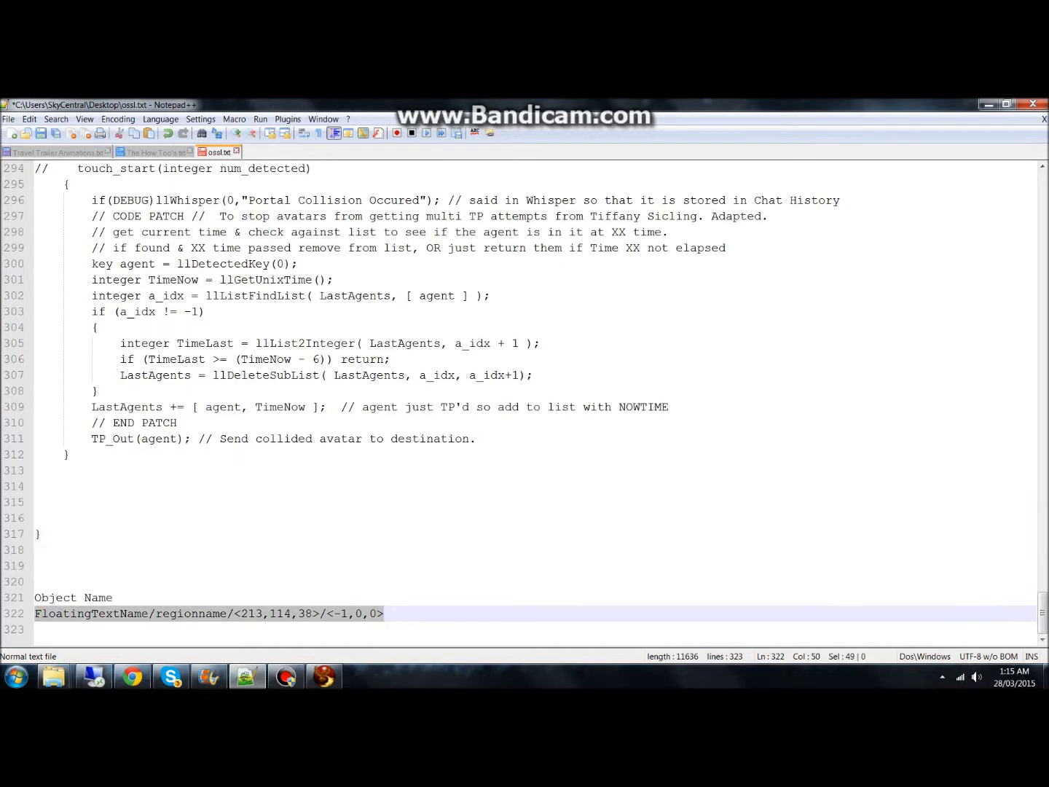
key("ctrl+c")
left_click(324, 677)
key("ctrl+v")
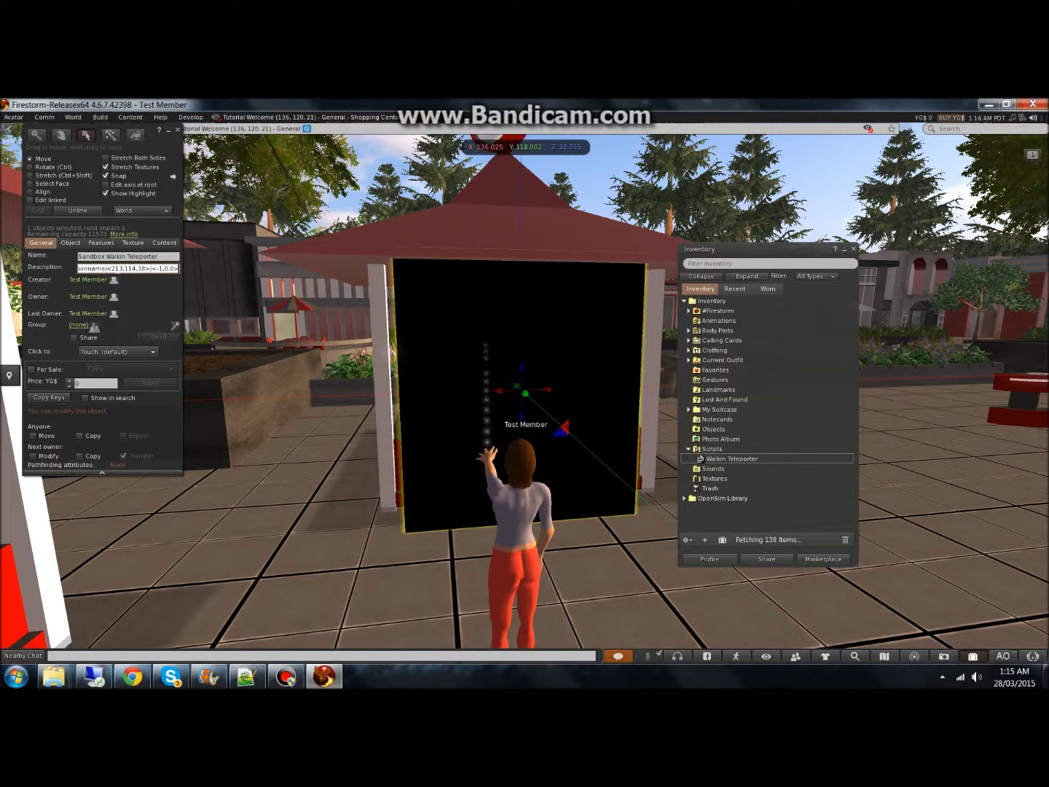
Step: Replace FloatingTextName in the panel's description with Sandbox
left_click_drag(105, 269, 79, 268)
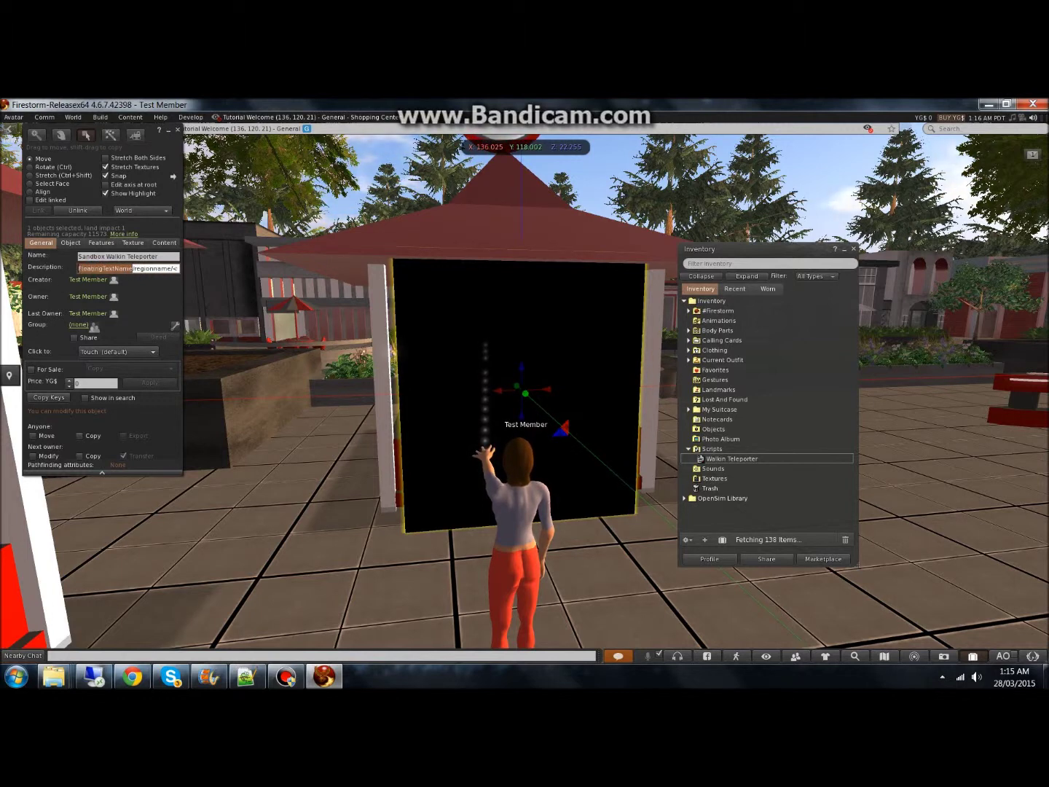
left_click(3, 290)
left_click(499, 249)
left_click(502, 287)
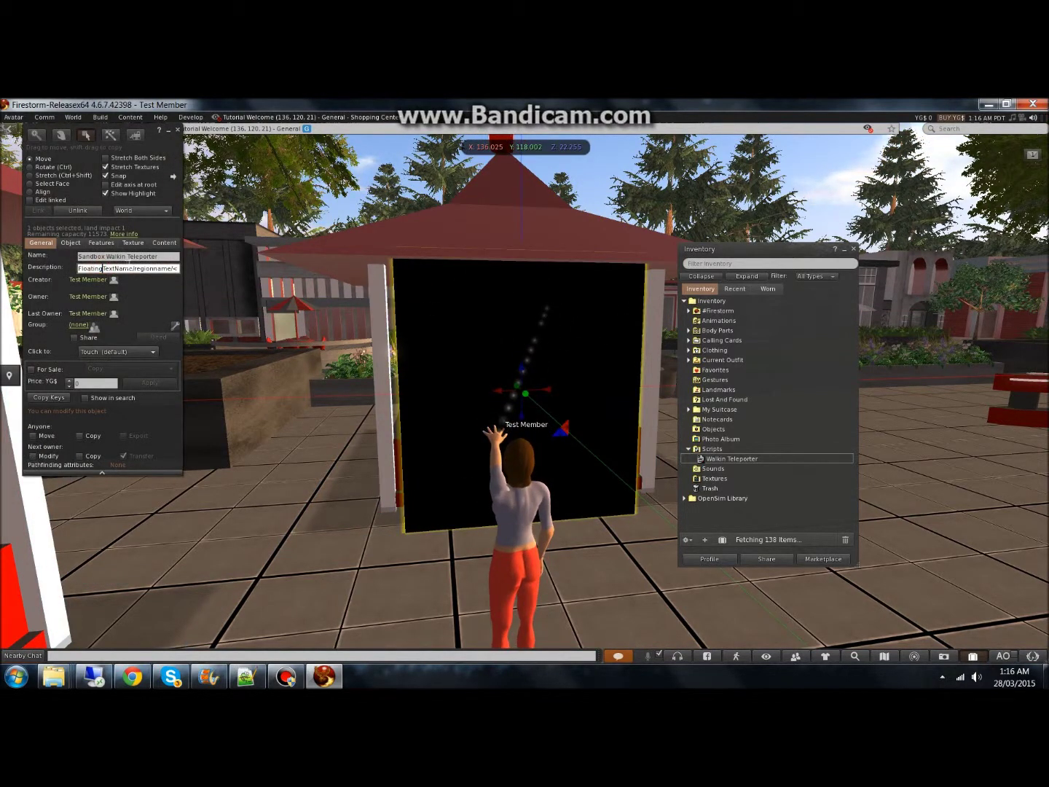
left_click_drag(131, 268, 43, 280)
type("Sandboxes")
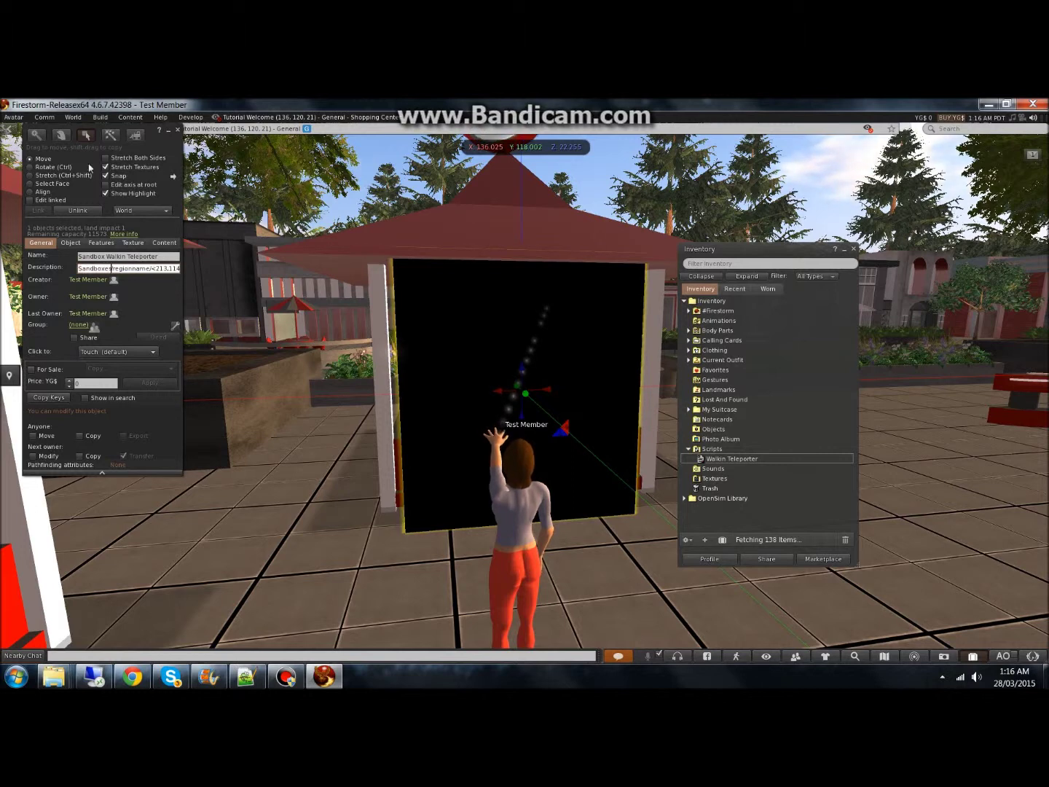
key("BackSpace")
key("BackSpace")
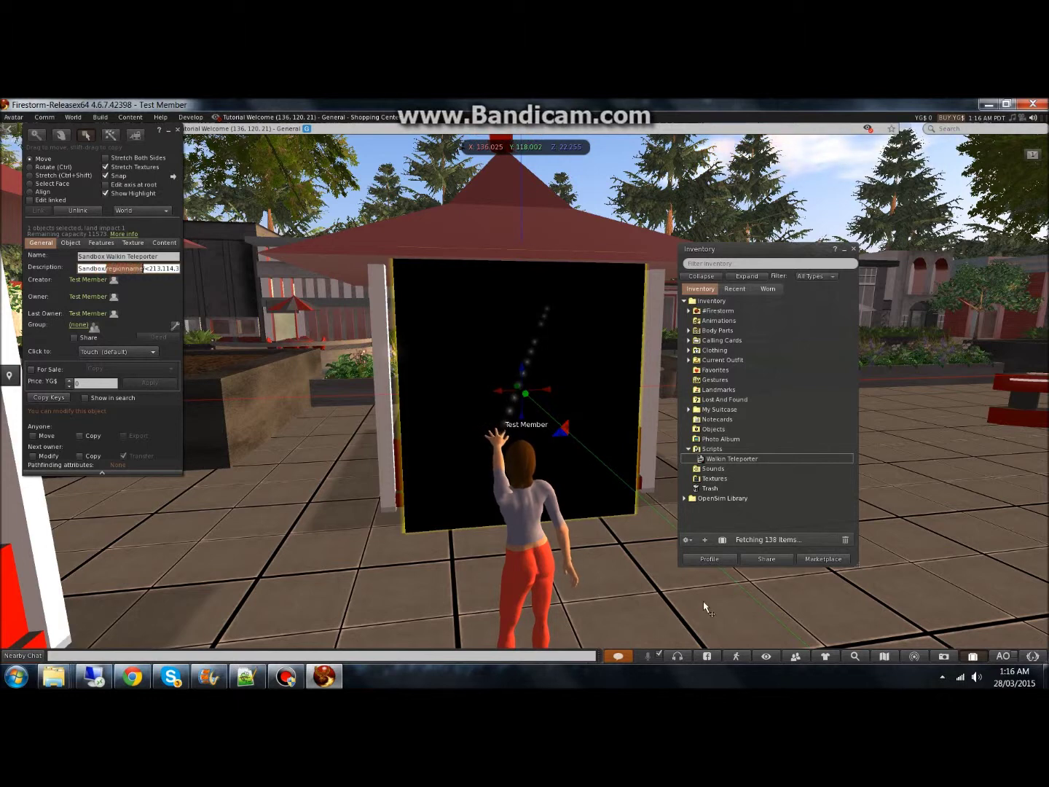
Step: Select the Sandbox region on the world map and put its name in place of regionname in the panel's description
left_click(883, 656)
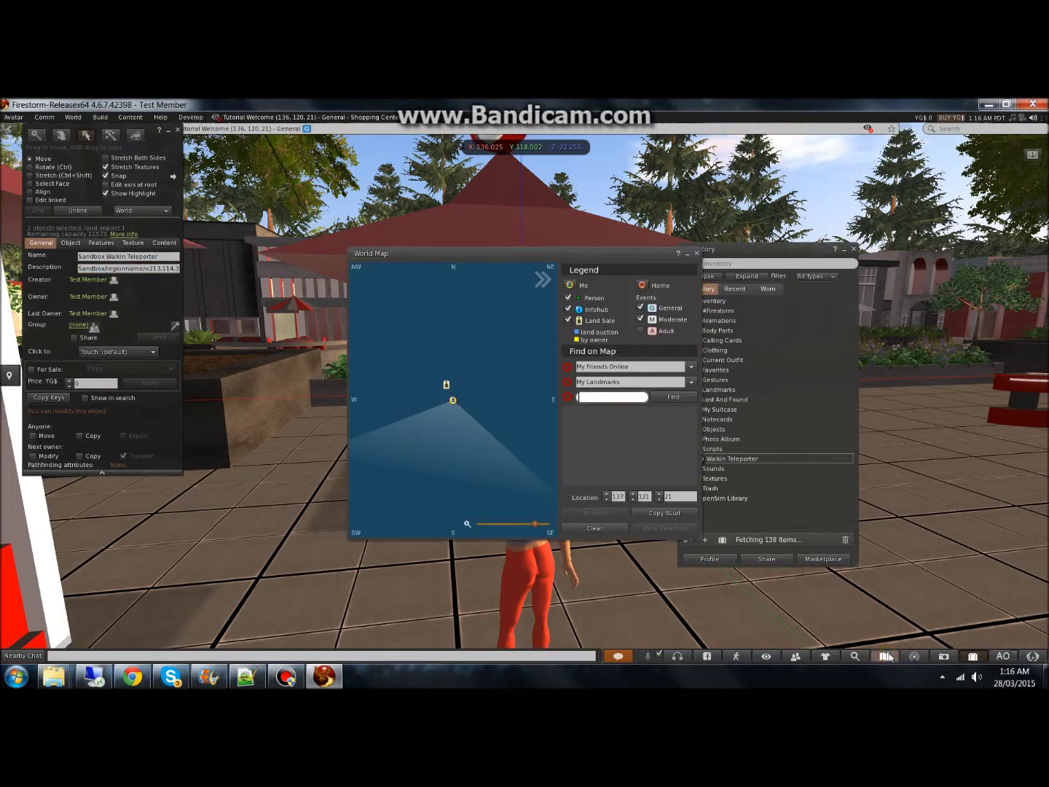
left_click(448, 305)
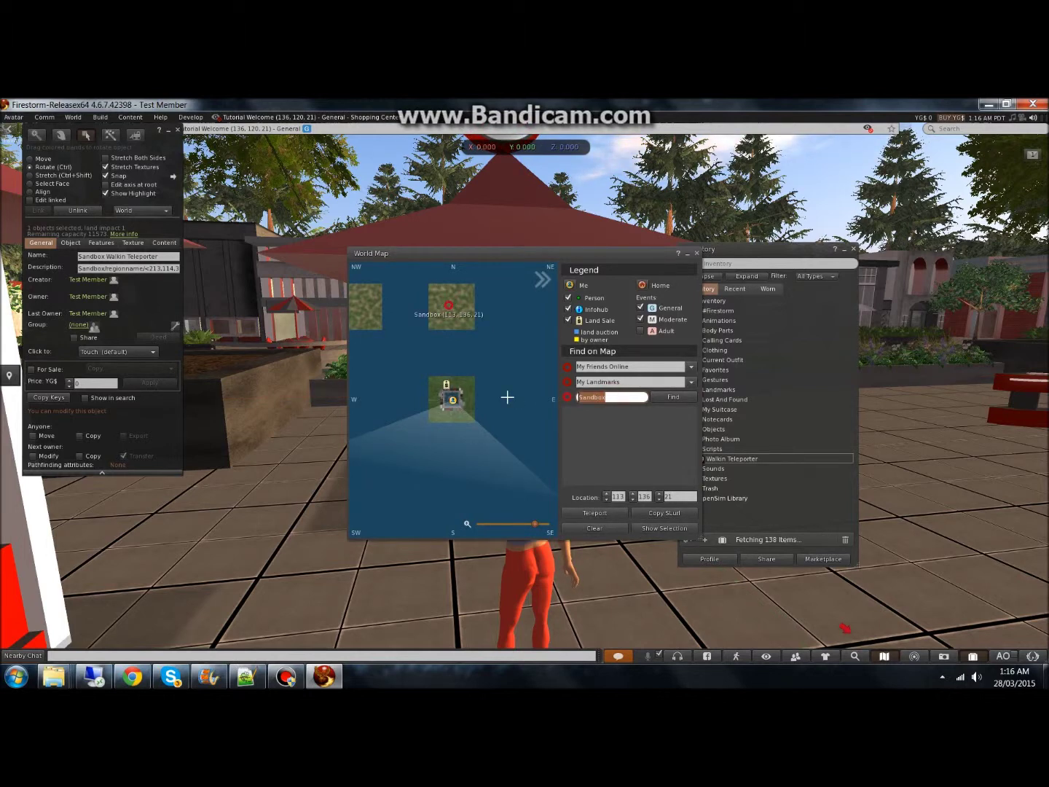
left_click_drag(105, 269, 137, 273)
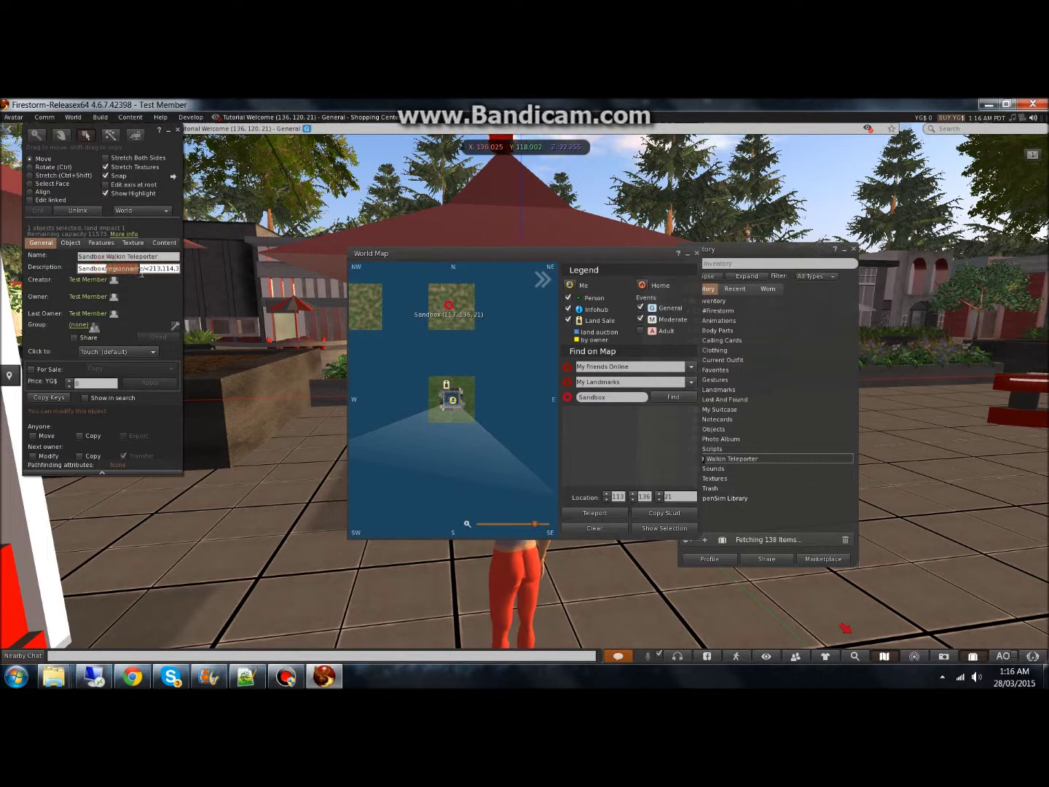
key("ctrl+v")
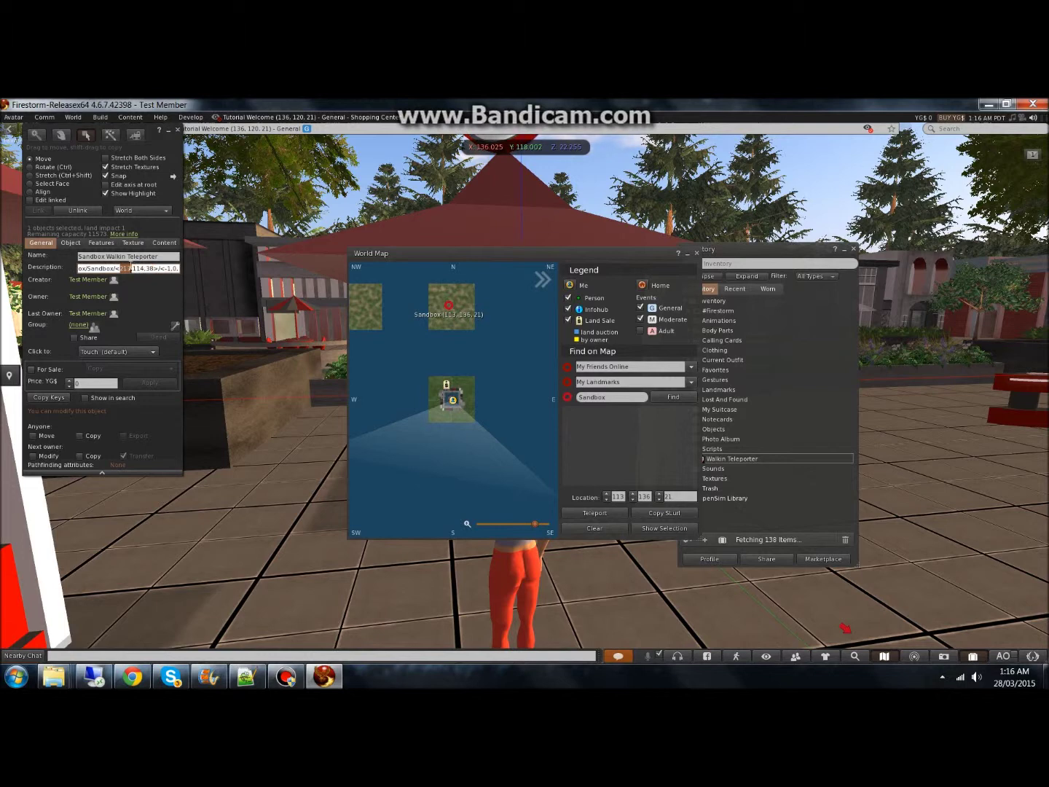
Step: Set the destination coordinates in the description to <128,128,22>, apply it and close the world map
type("128")
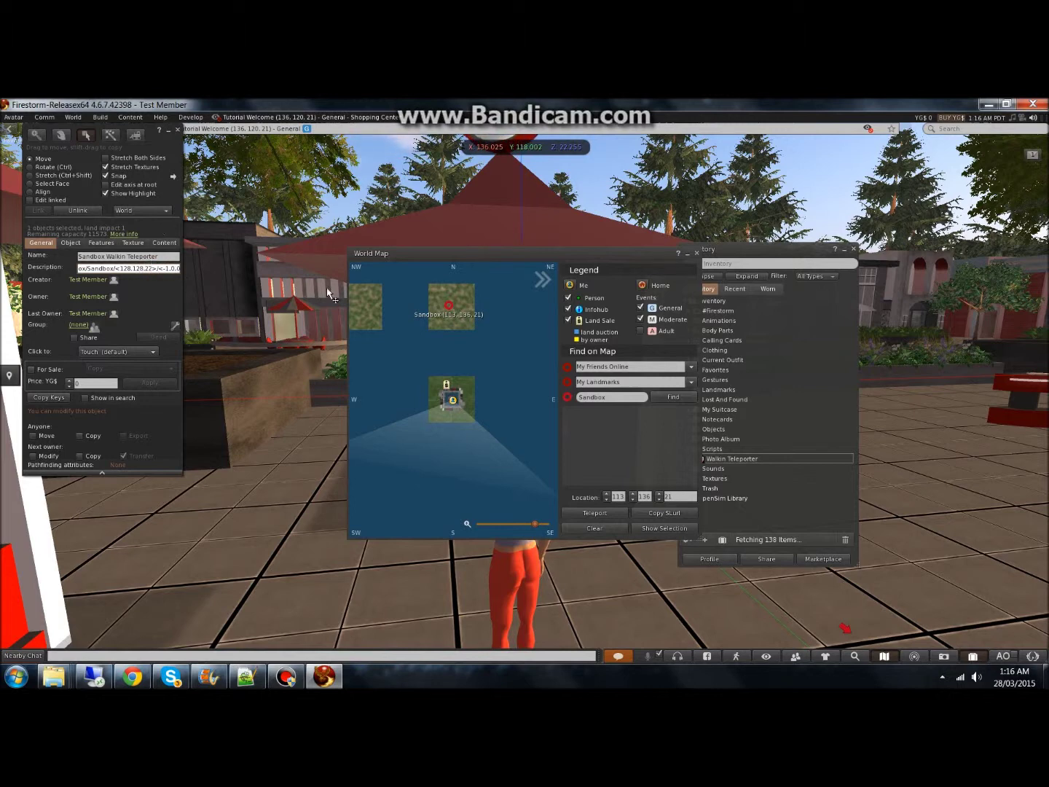
left_click_drag(168, 269, 176, 269)
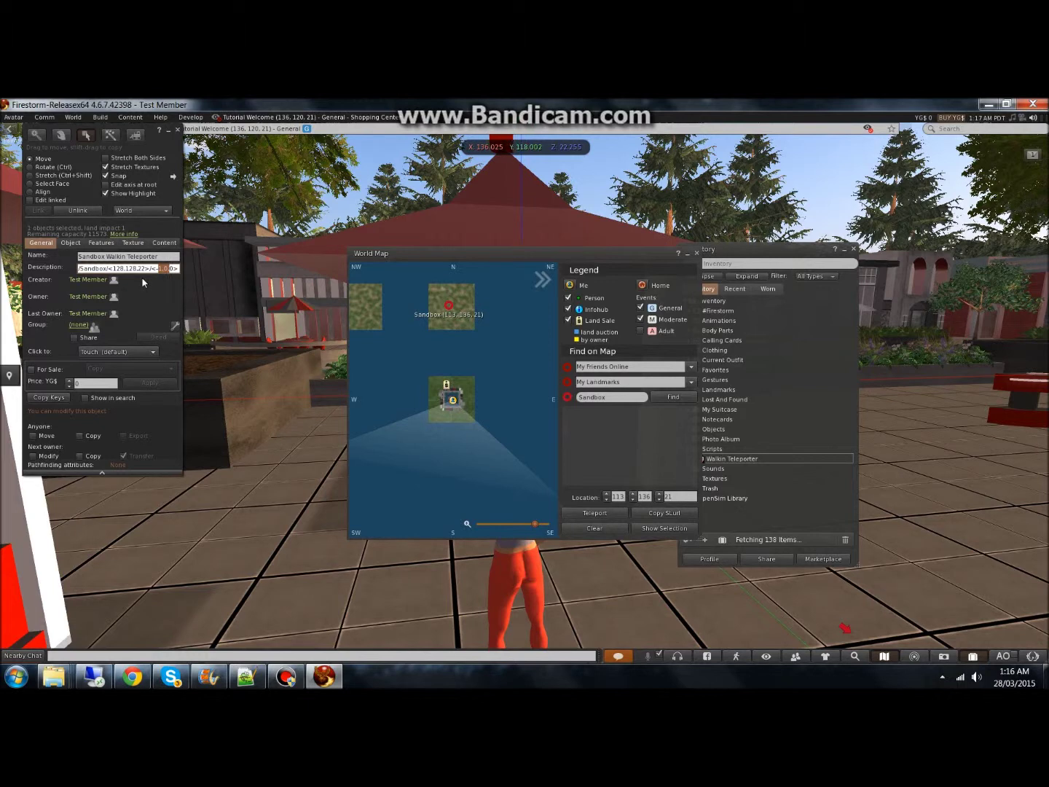
key("Tab")
left_click(698, 253)
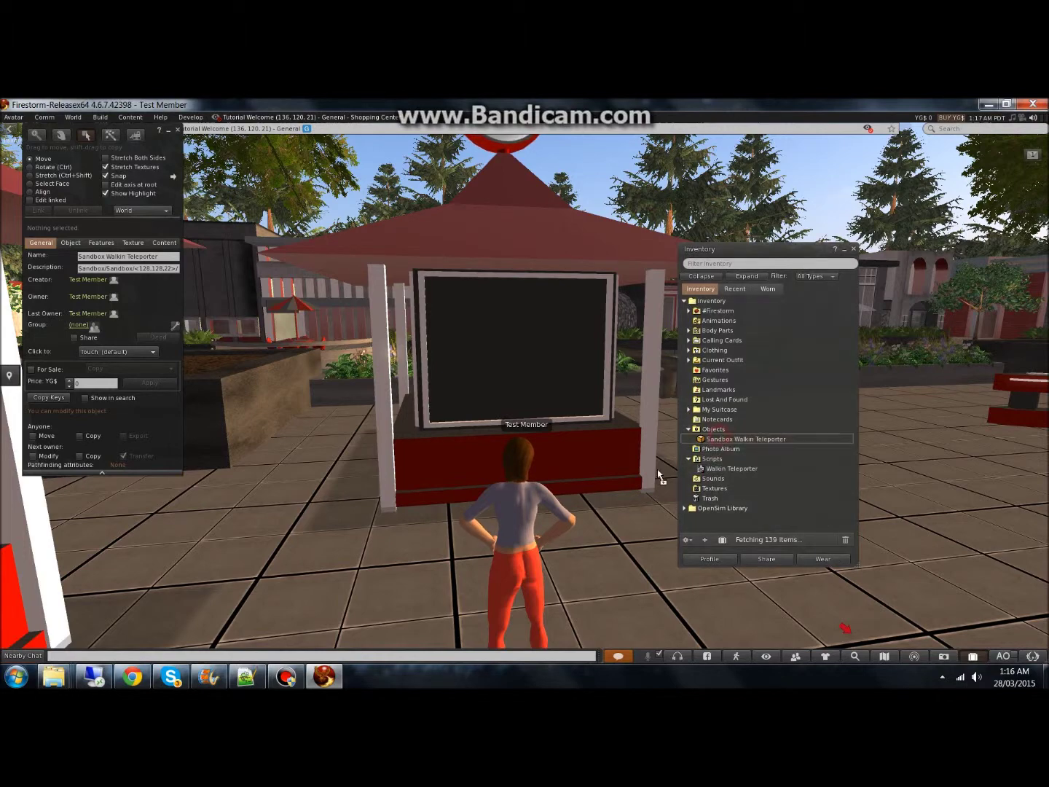
Step: Place the Sandbox Walkin Teleporter from the inventory back in front of the booth and leave editing
left_click_drag(609, 507, 610, 507)
left_click_drag(629, 386, 541, 397)
key("Escape")
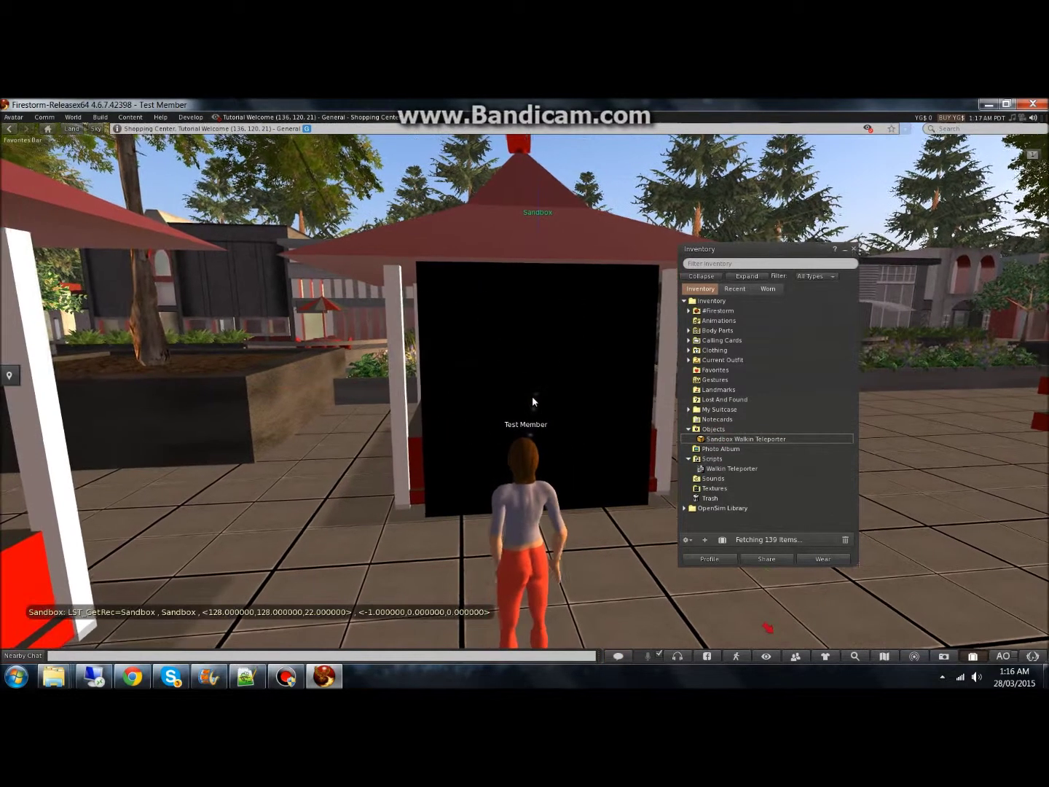
Step: Walk the avatar into the black panel to test the teleport to the Sandbox region
key("Up")
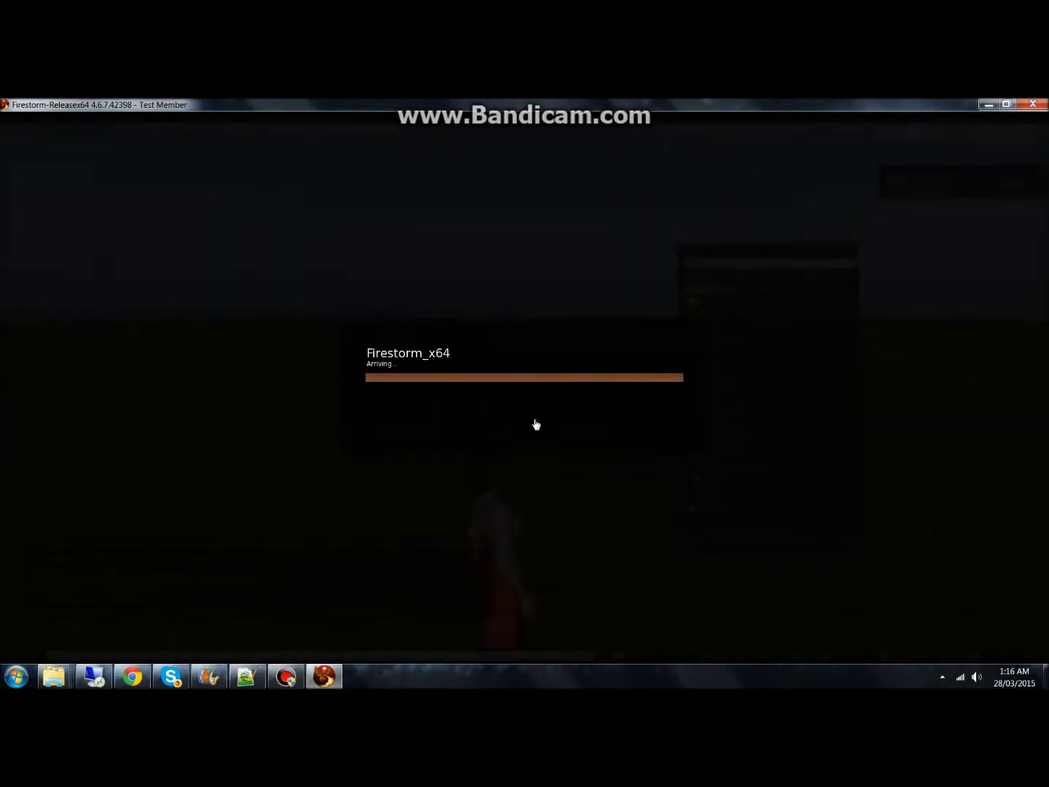
key("Up")
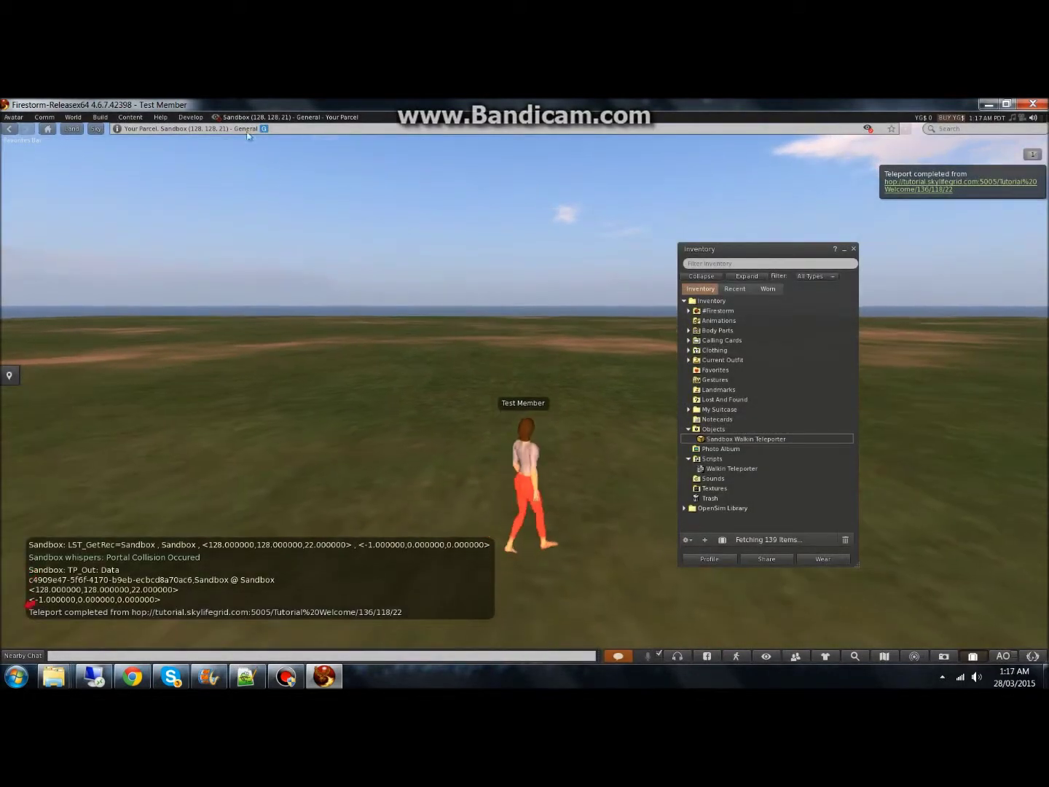
key("Left")
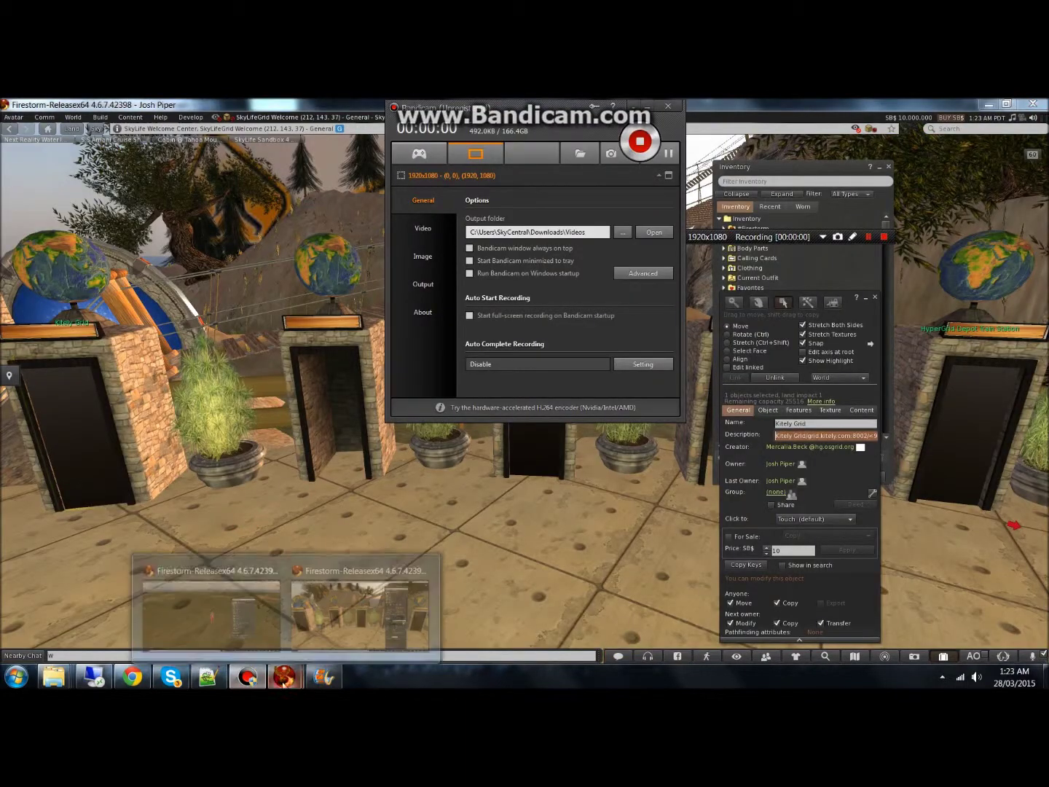
Step: Return to the Firestorm window in the Sandbox region, place the sandbox 2 Center Walkin Teleporter on the ground and open it for editing
left_click(214, 645)
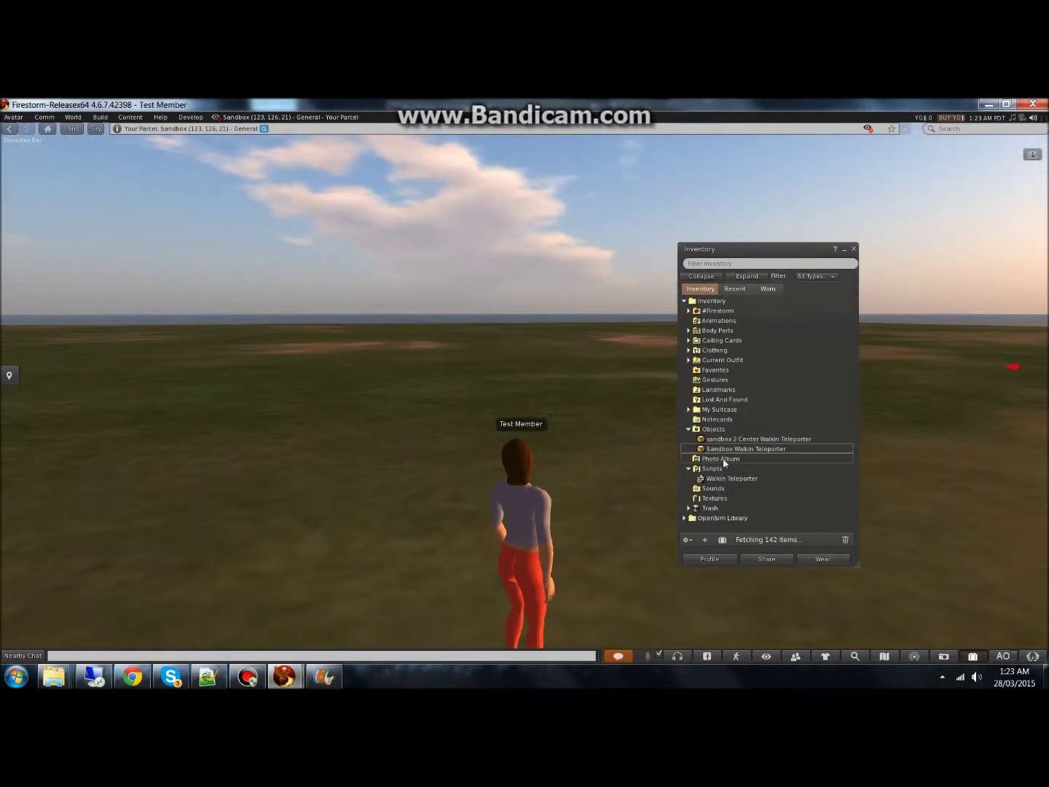
left_click_drag(758, 439, 314, 519)
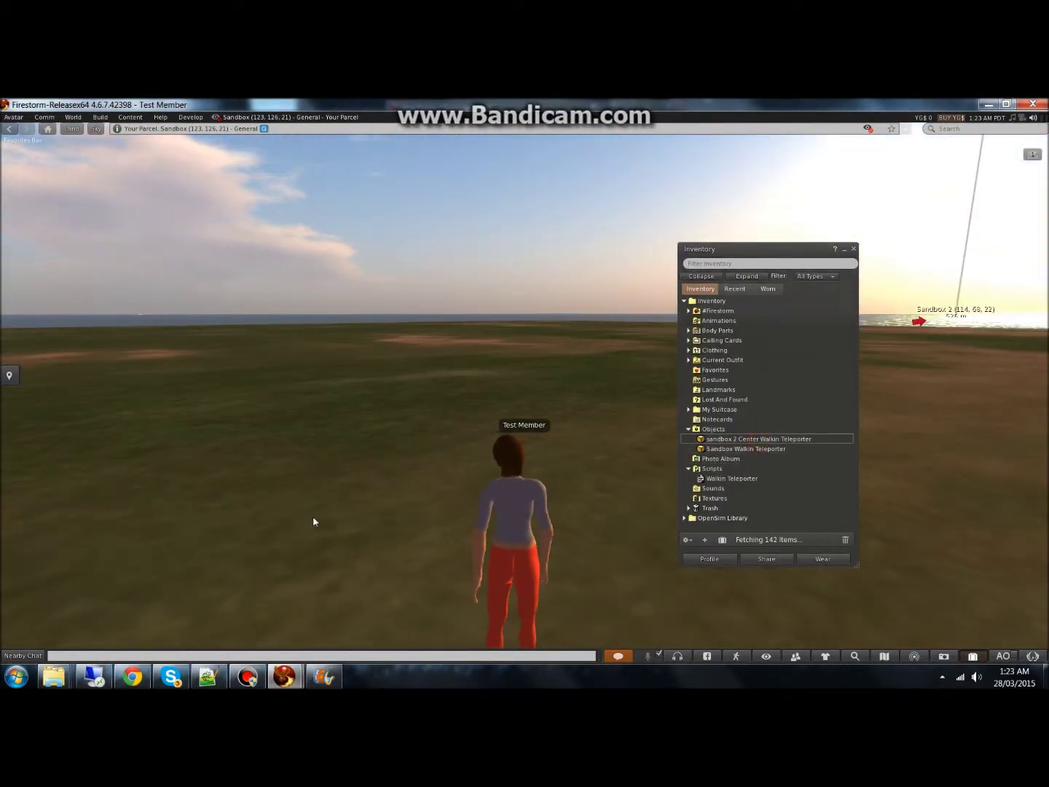
right_click(301, 459)
left_click(319, 467)
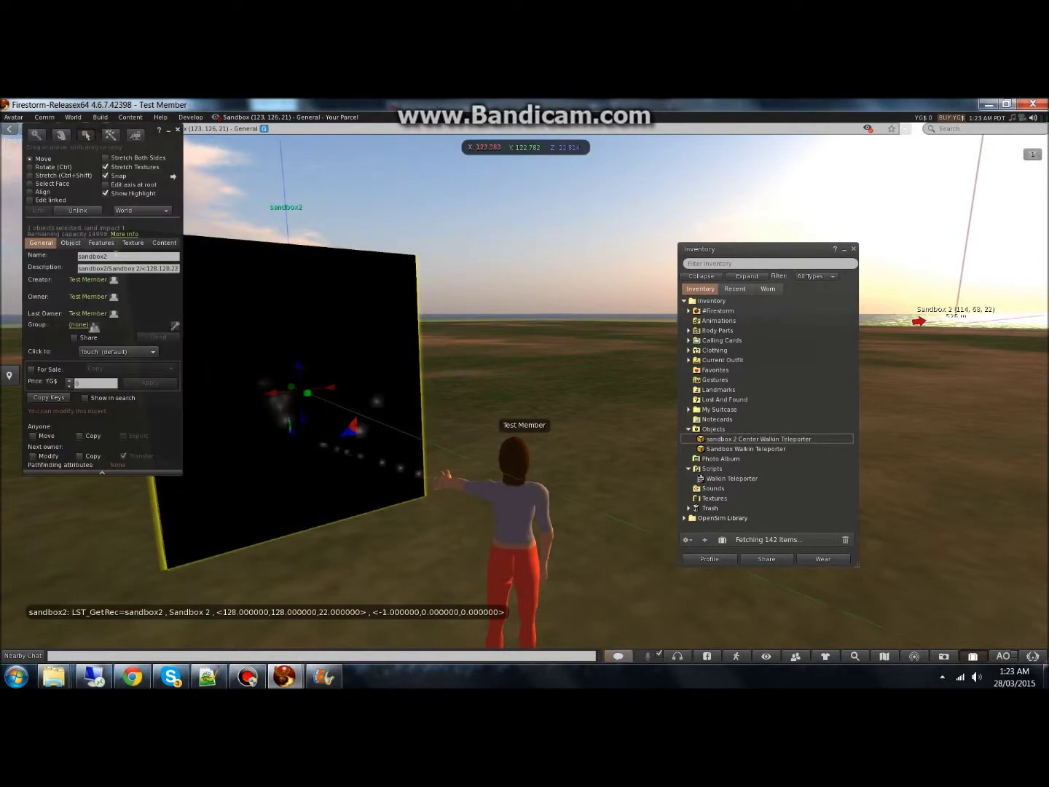
Step: Rename the teleporter SkyLifeGrid and replace sandbox2 at the start of its description with SkyLifeGrid
left_click(115, 255)
type("Sky")
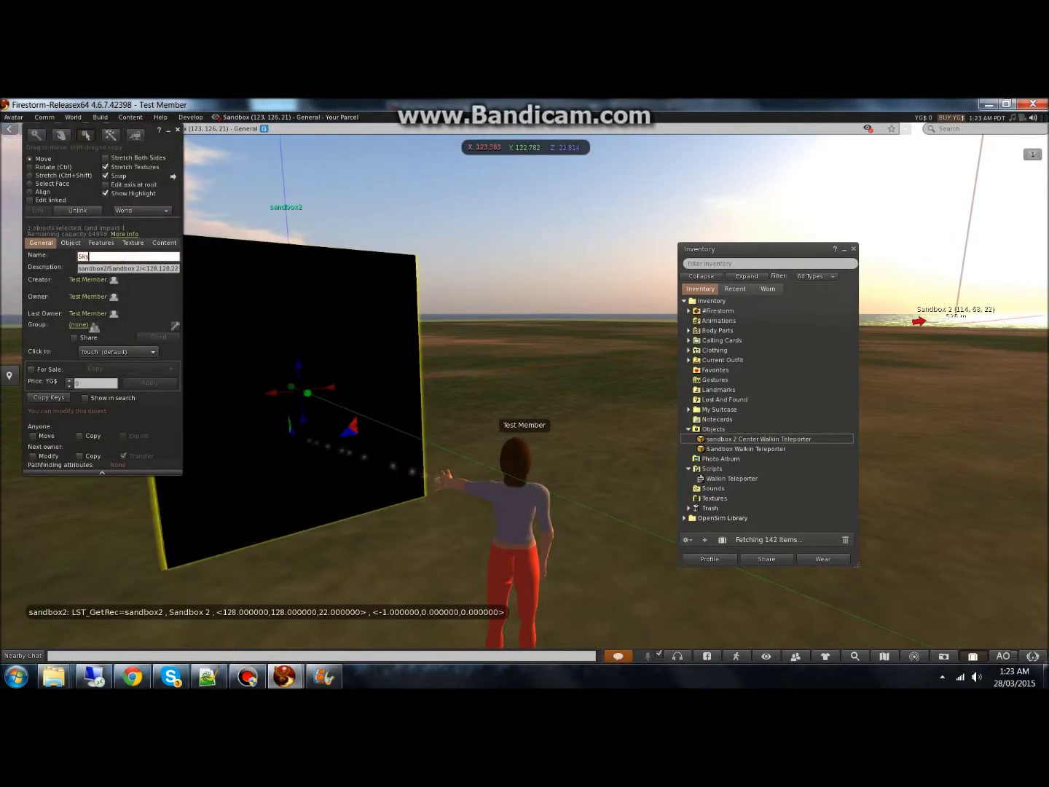
type("LifeGrid")
key("Tab")
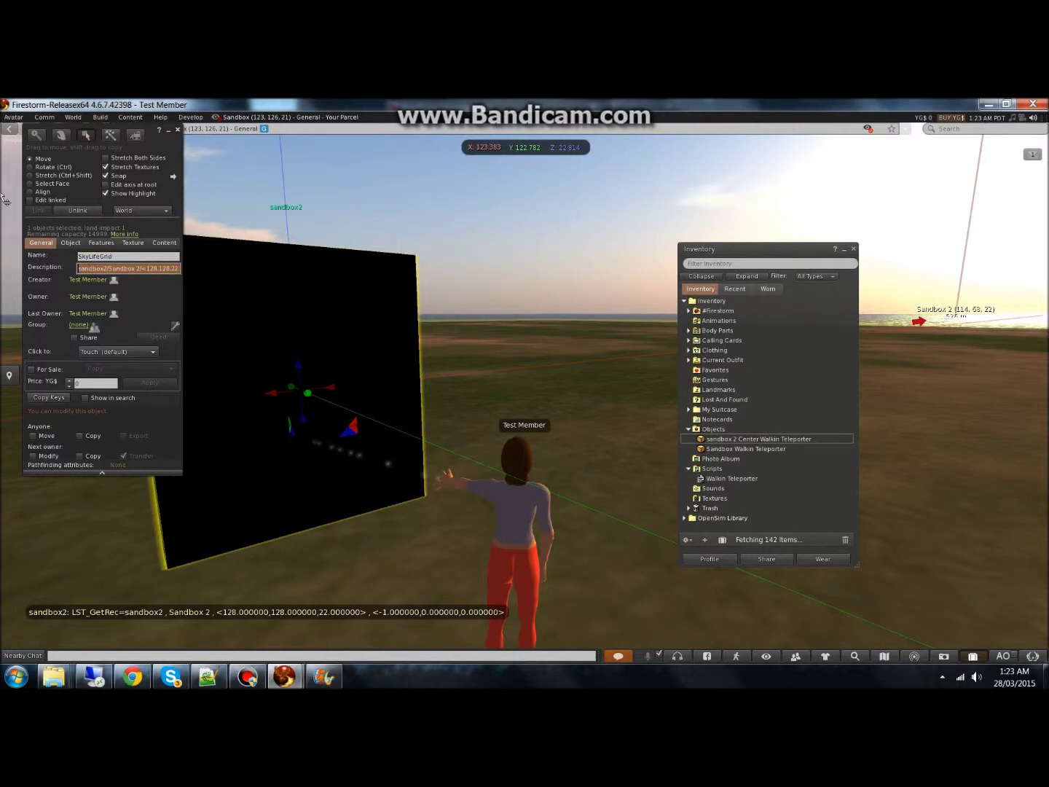
left_click(95, 268)
left_click_drag(107, 269, 41, 270)
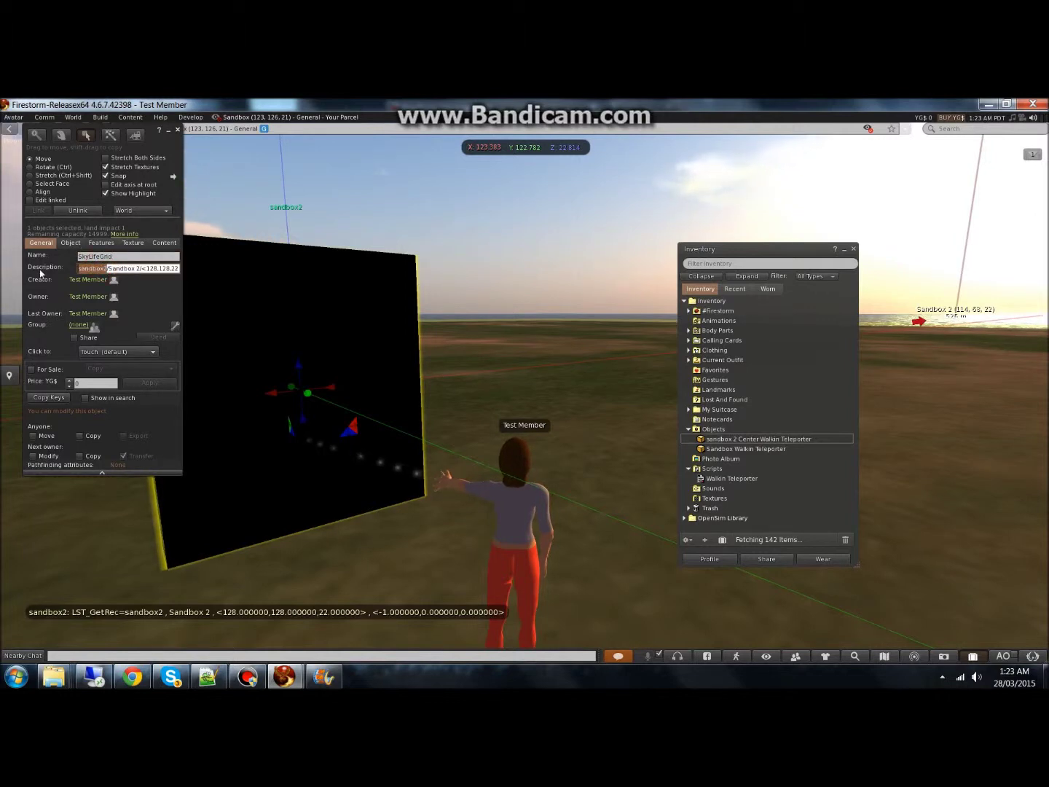
type("SkyLife")
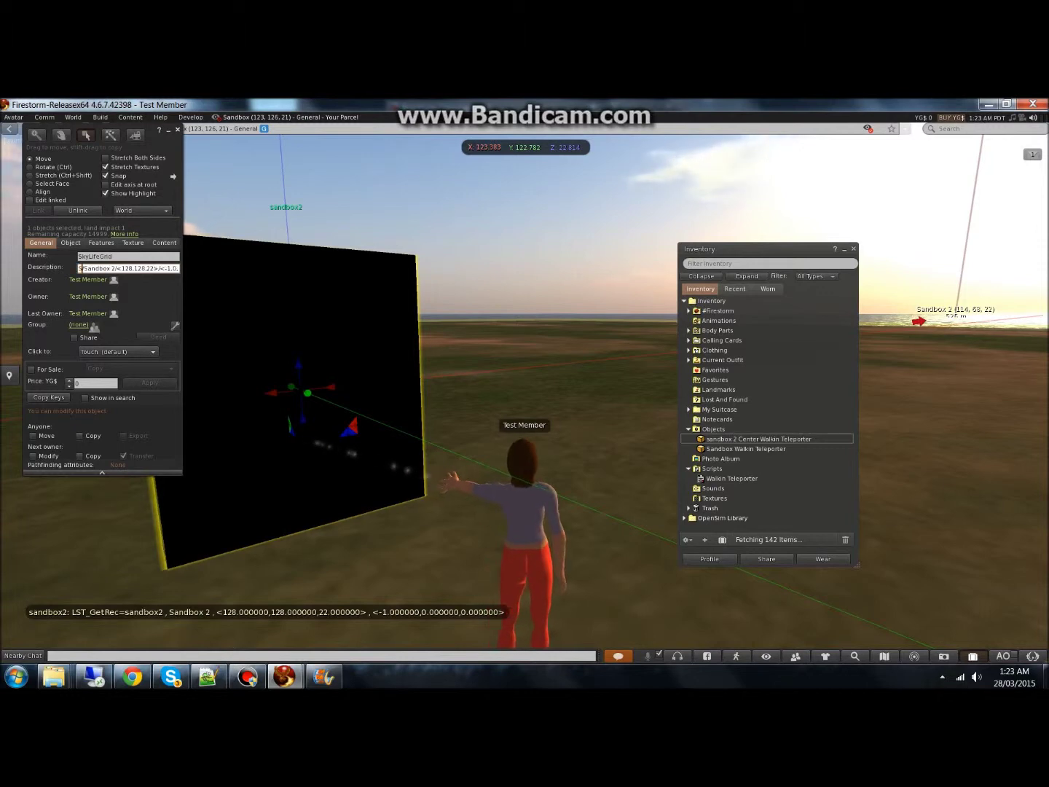
type("Grid")
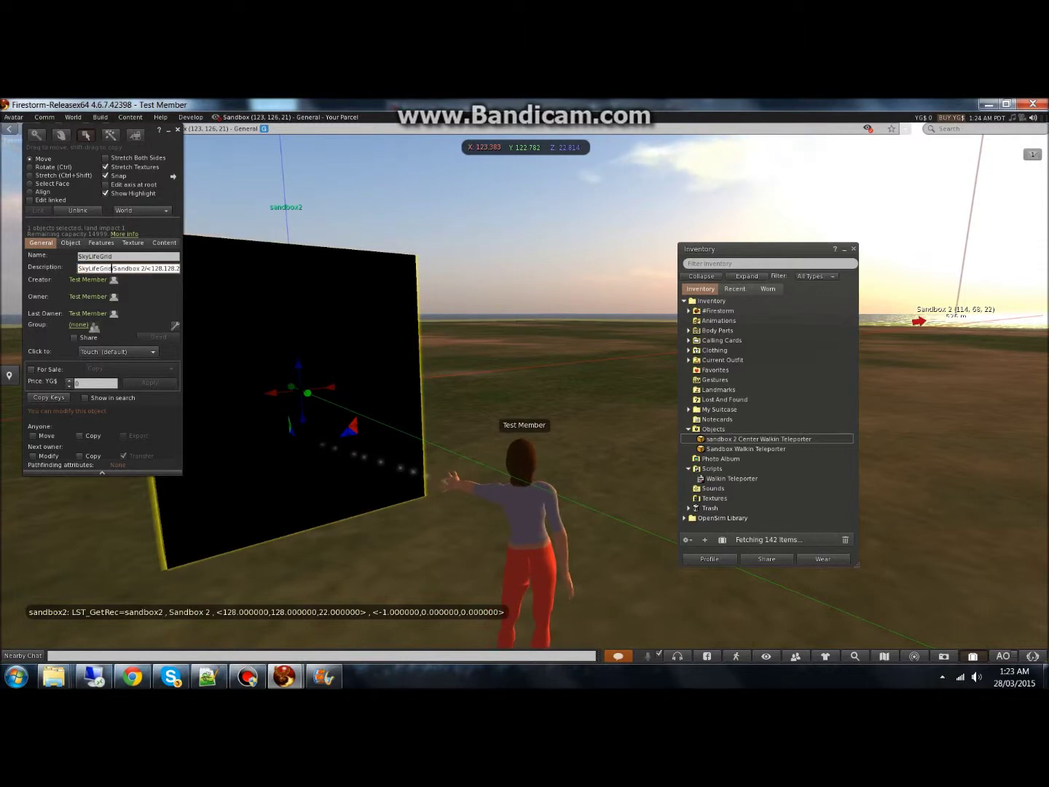
Step: Replace Sandbox 2 in the teleporter's description with login.skylifegrid.com:8002, followed by a slash and the <128,128,22> coordinates
left_click_drag(114, 269, 136, 270)
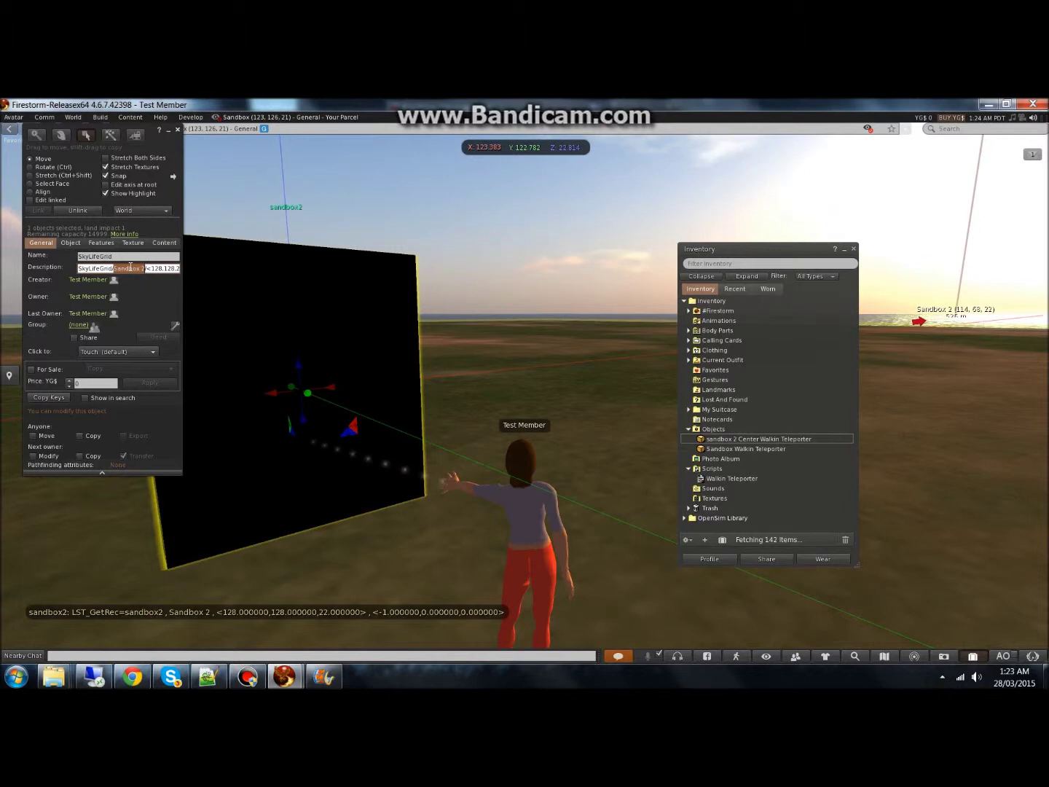
type("login.skylifegrid.com:8002/")
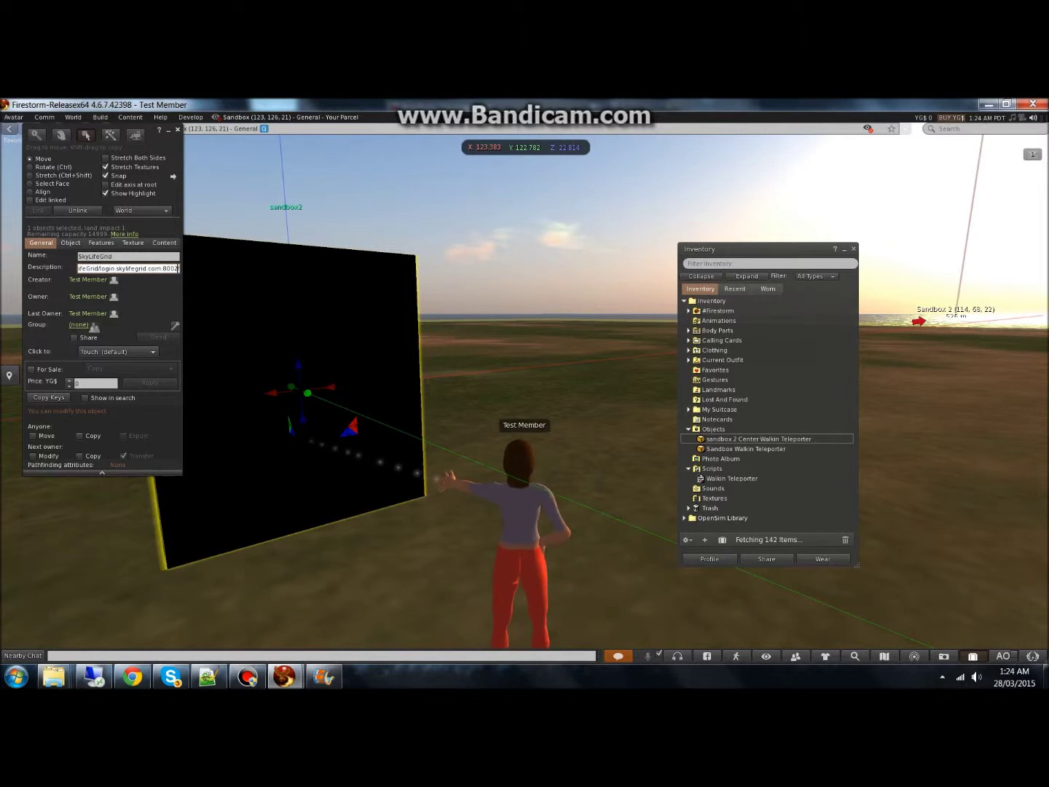
type("<128,128,2")
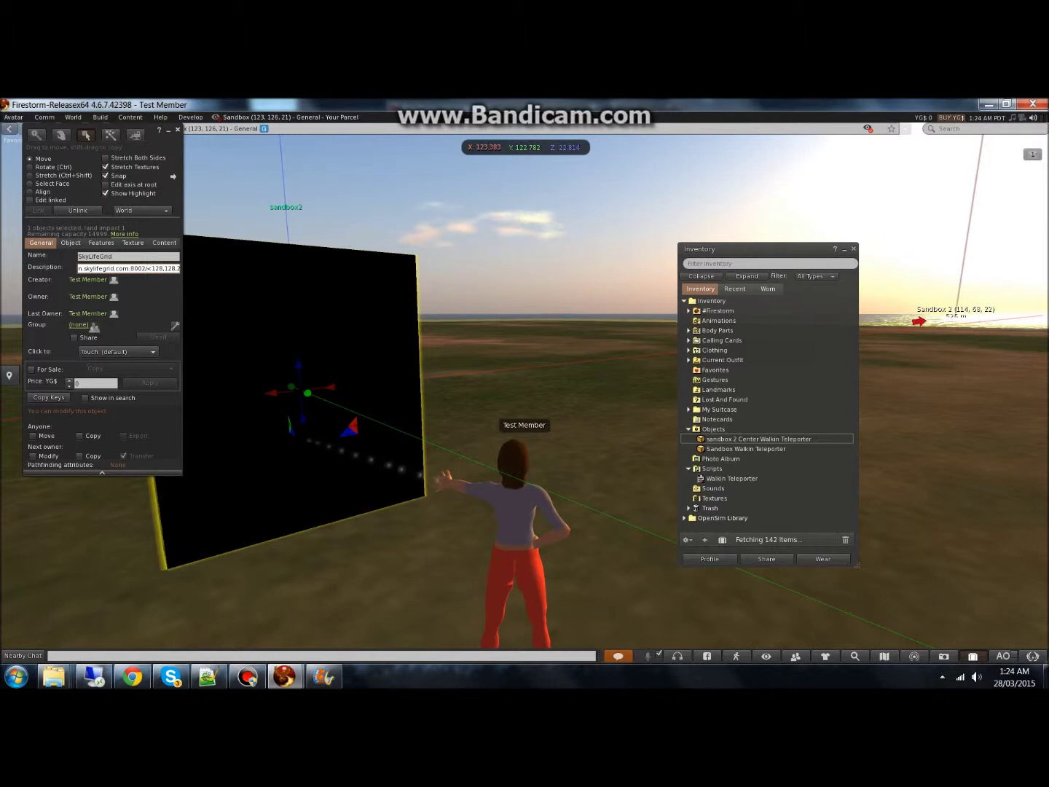
Step: Remove the slash between login.skylifegrid.com:8002 and the <128,128,22> coordinates in the description, and deselect the teleporter
type("da")
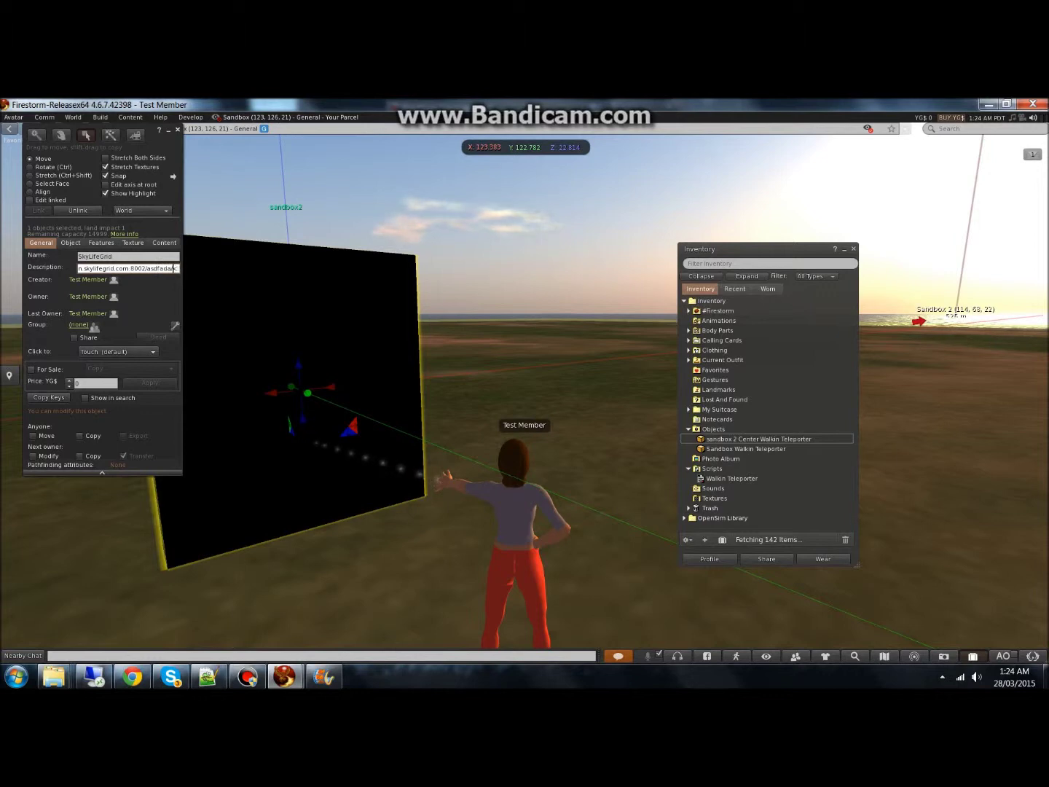
key("BackSpace")
key("BackSpace")
key("BackSpace")
key("BackSpace")
key("BackSpace")
key("BackSpace")
key("BackSpace")
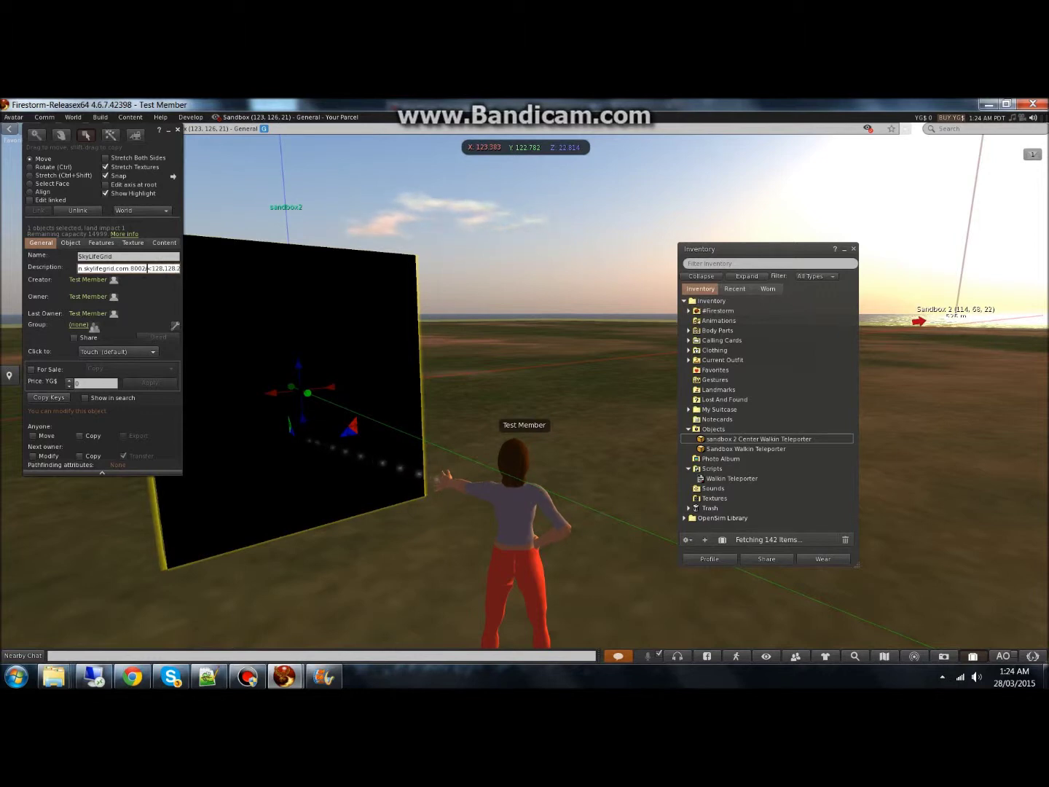
key("BackSpace")
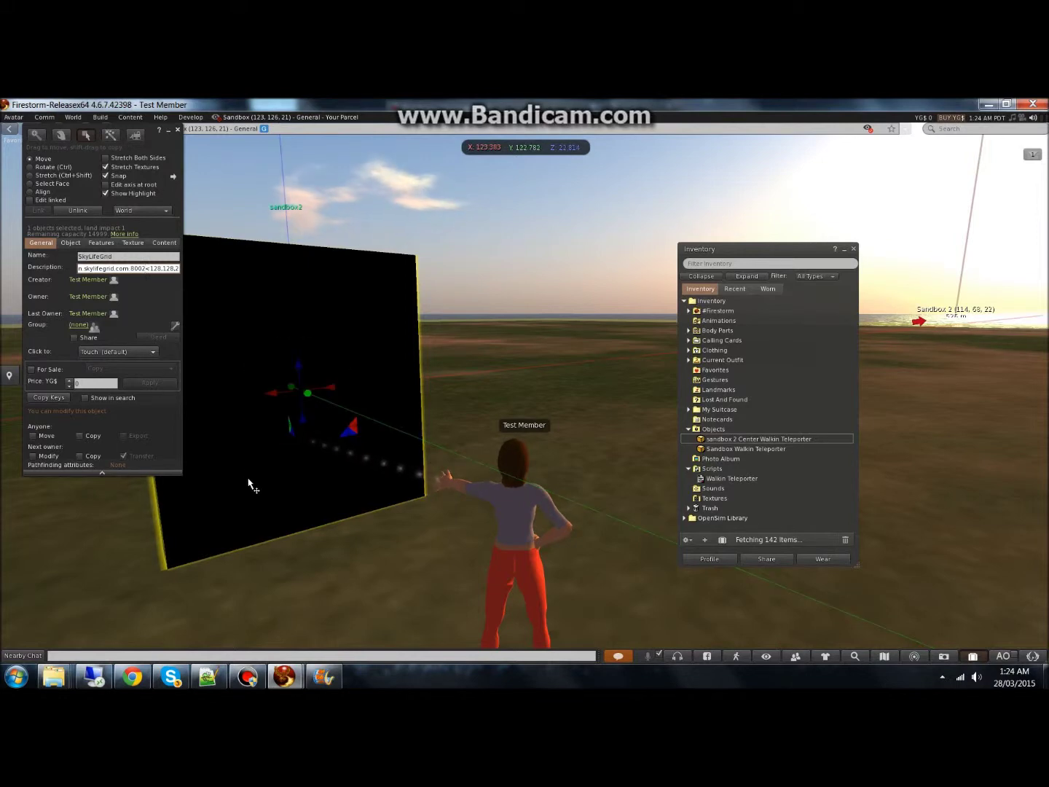
key("Tab")
left_click(312, 574)
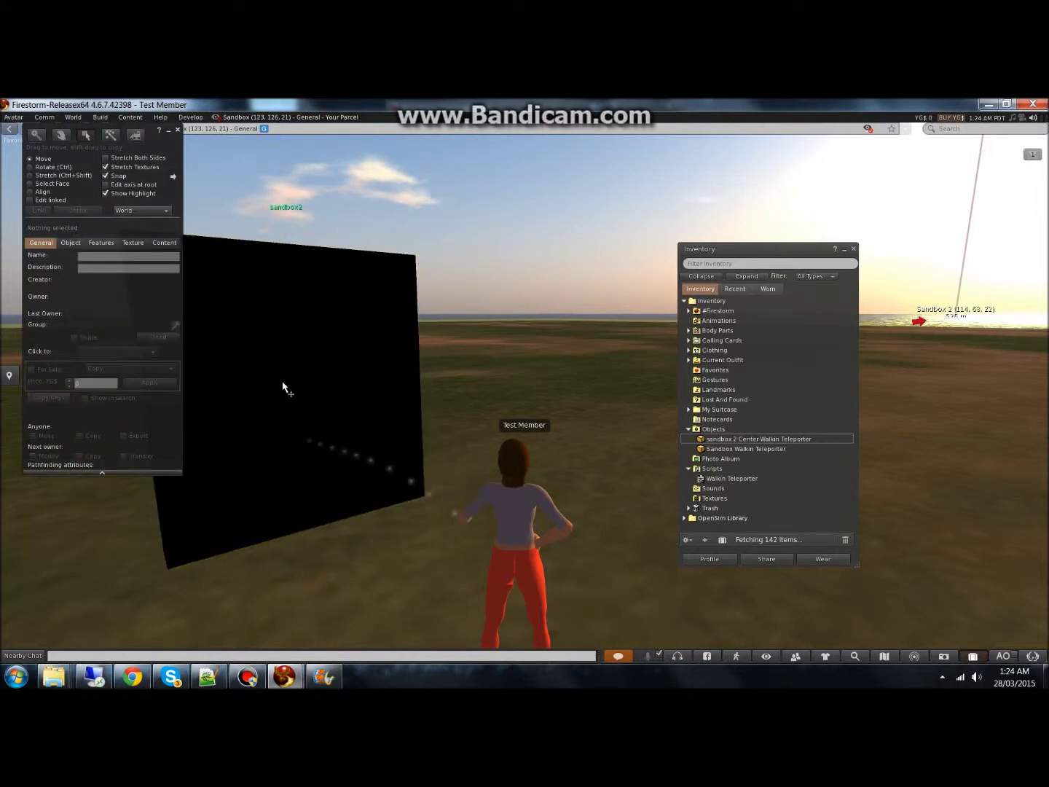
Step: Take the SkyLifeGrid teleporter and place it back on the ground, and walk the avatar into it to test the teleport
right_click(264, 356)
left_click(237, 354)
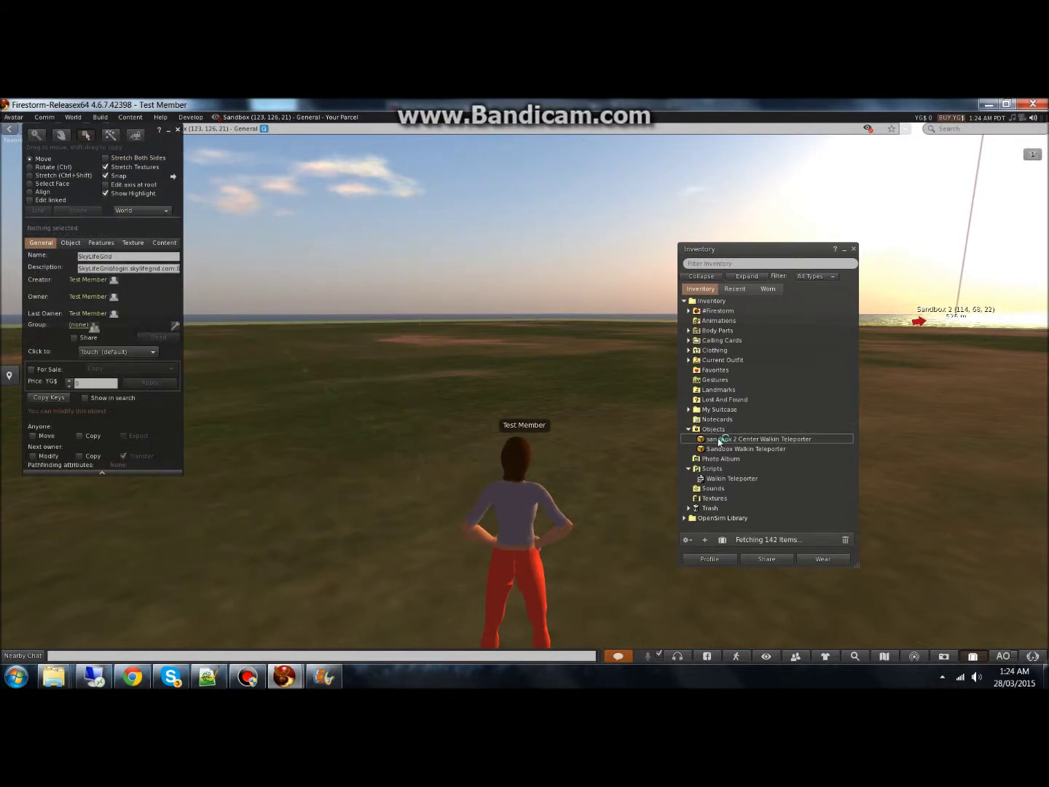
left_click_drag(721, 440, 386, 485)
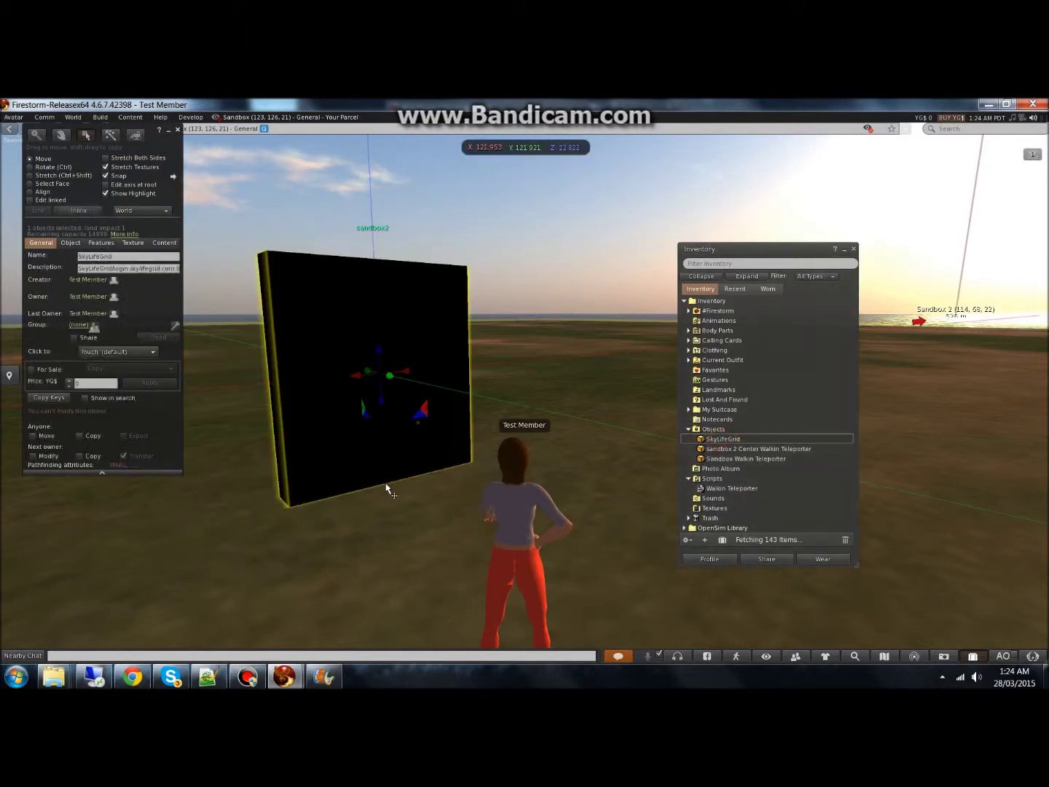
key("Up")
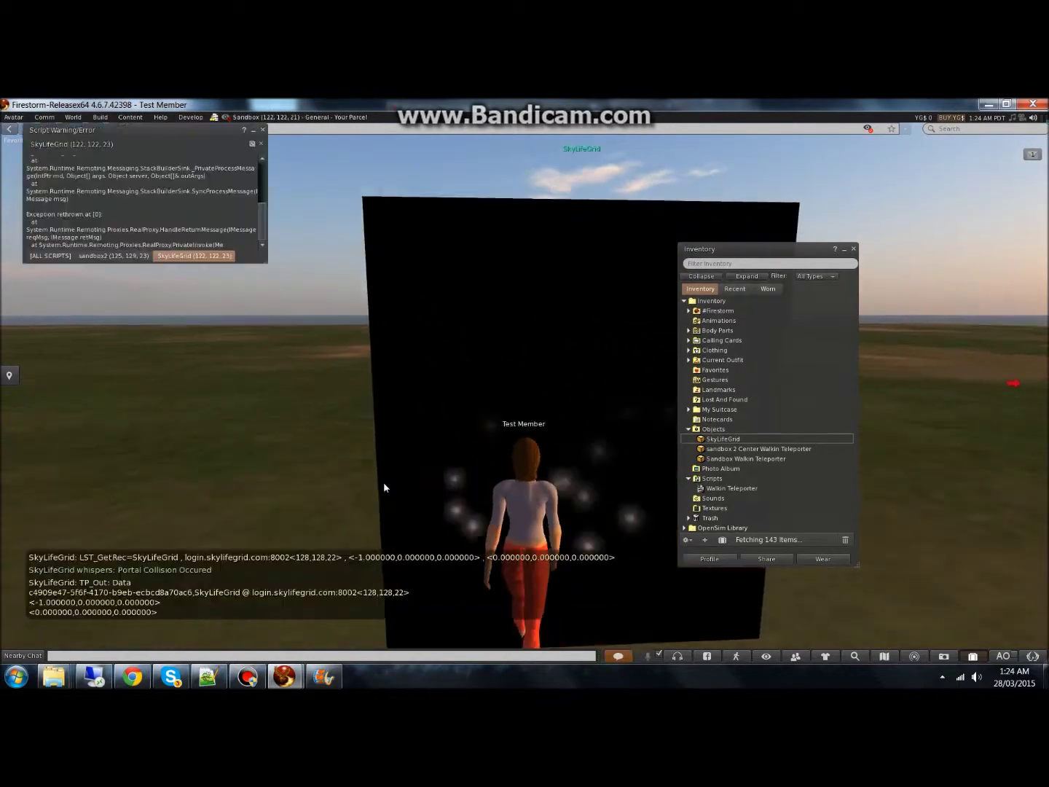
Step: Take the SkyLifeGrid teleporter back into the inventory
right_click(442, 368)
left_click(379, 370)
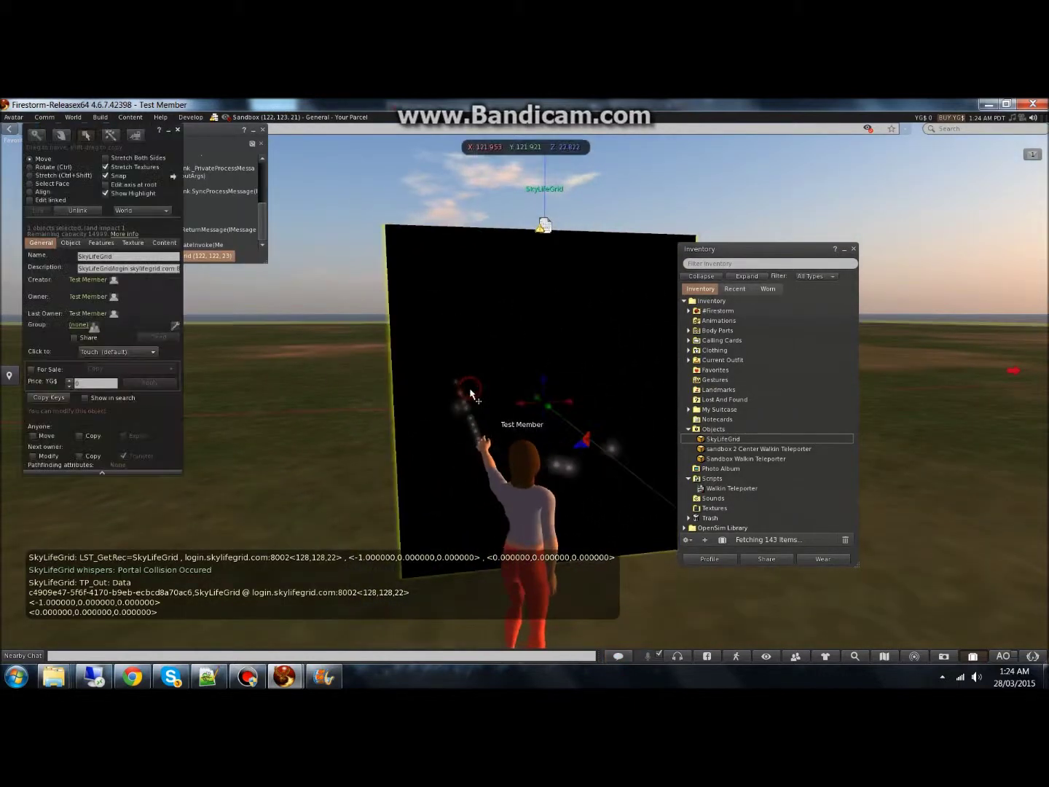
right_click(470, 363)
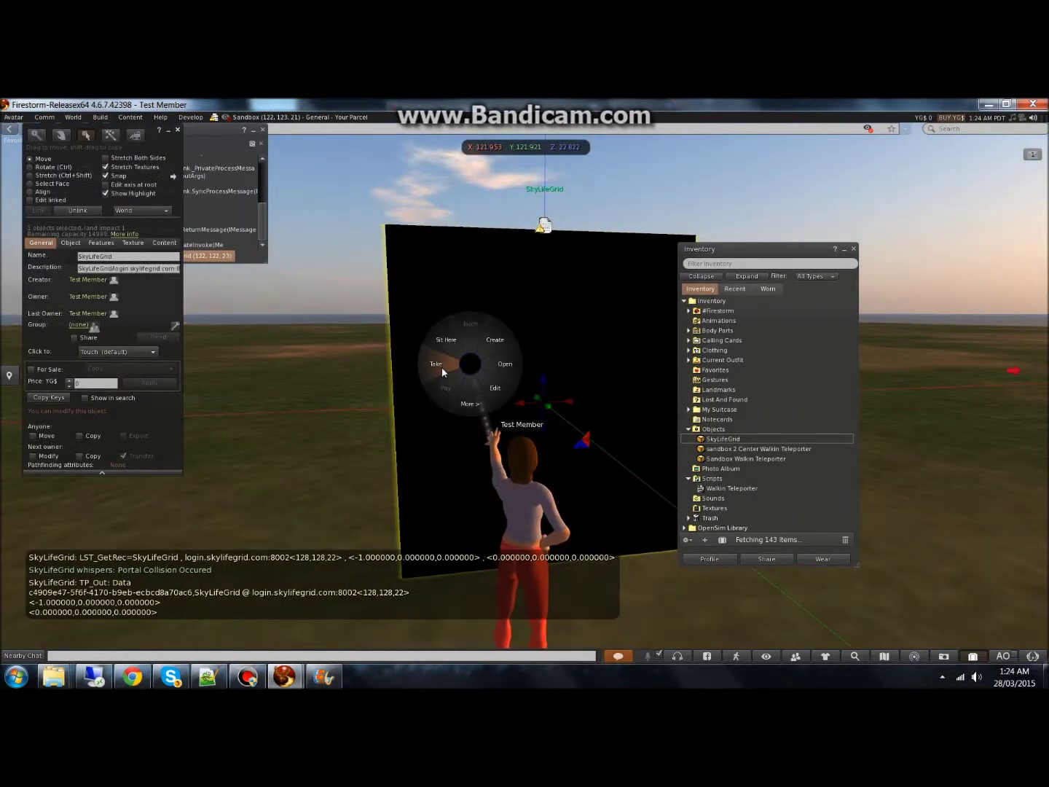
left_click(440, 371)
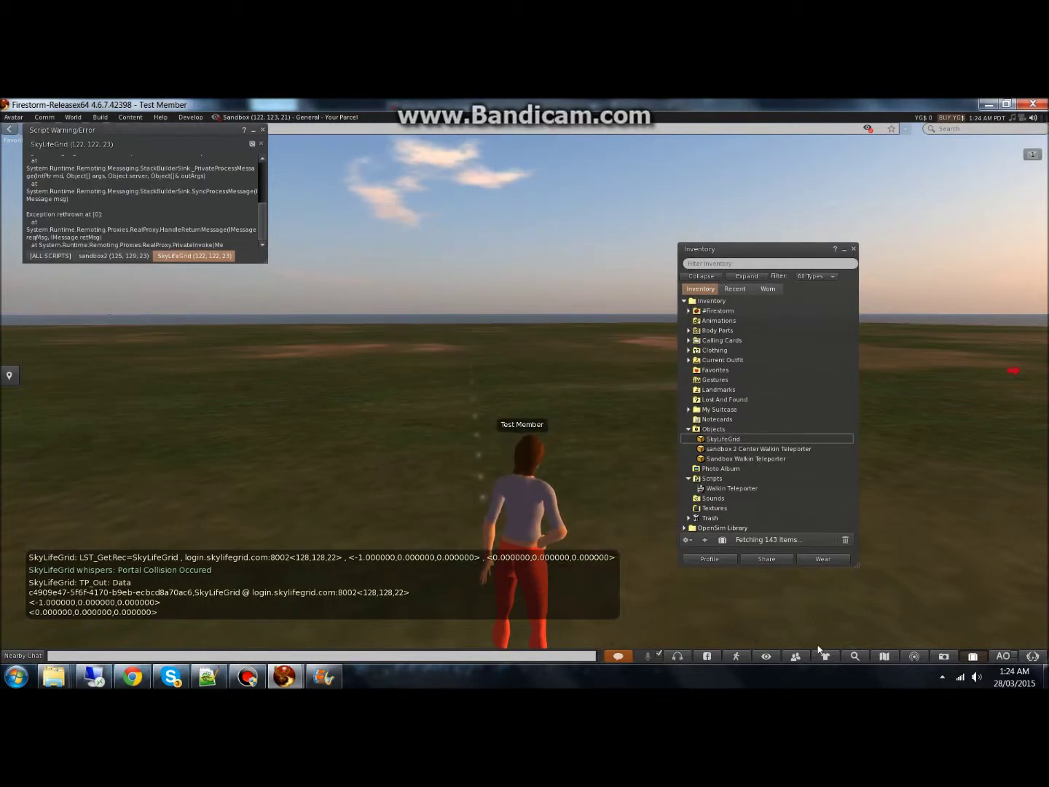
Step: Teleport the avatar from the Sandbox region to the Tutorial Welcome region using the world map
left_click(884, 655)
scroll(518, 416, "down", 1)
left_click_drag(403, 481, 482, 409)
scroll(485, 411, "down", 2)
double_click(526, 488)
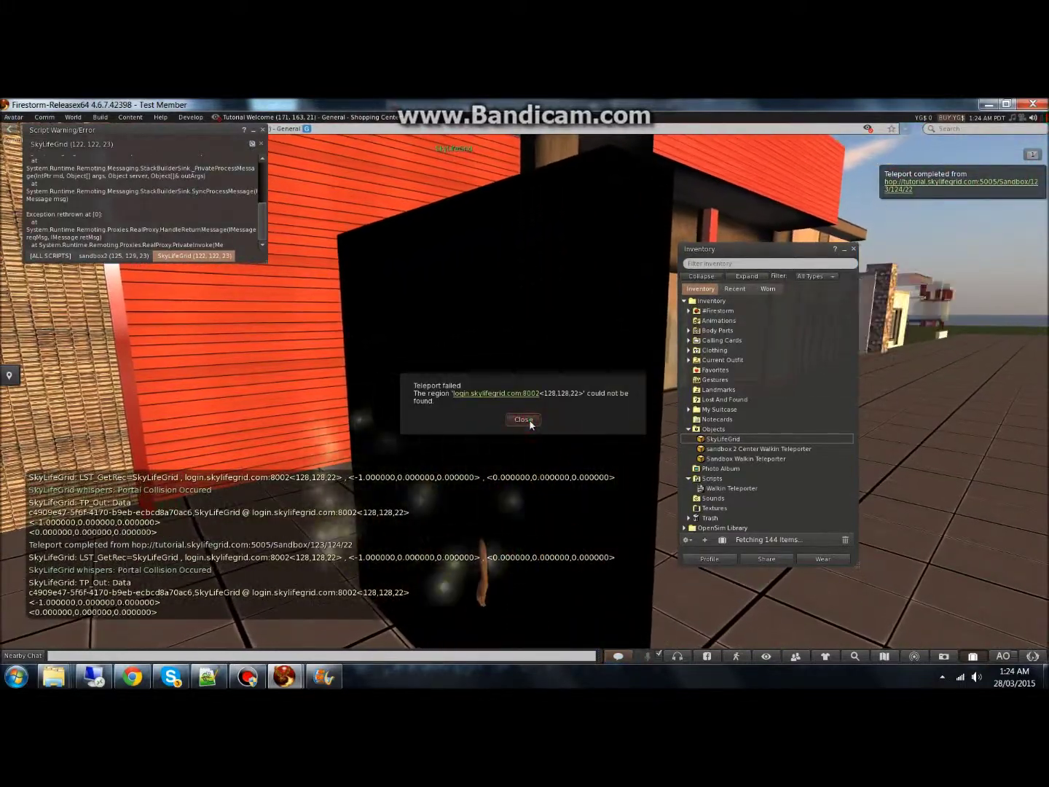
Step: Dismiss the teleport message and edit the SkyLifeGrid teleporter's description, inserting a slash between login.skylifegrid.com:8002 and the <128,128,22> coordinates
left_click(519, 419)
right_click(489, 352)
left_click(519, 383)
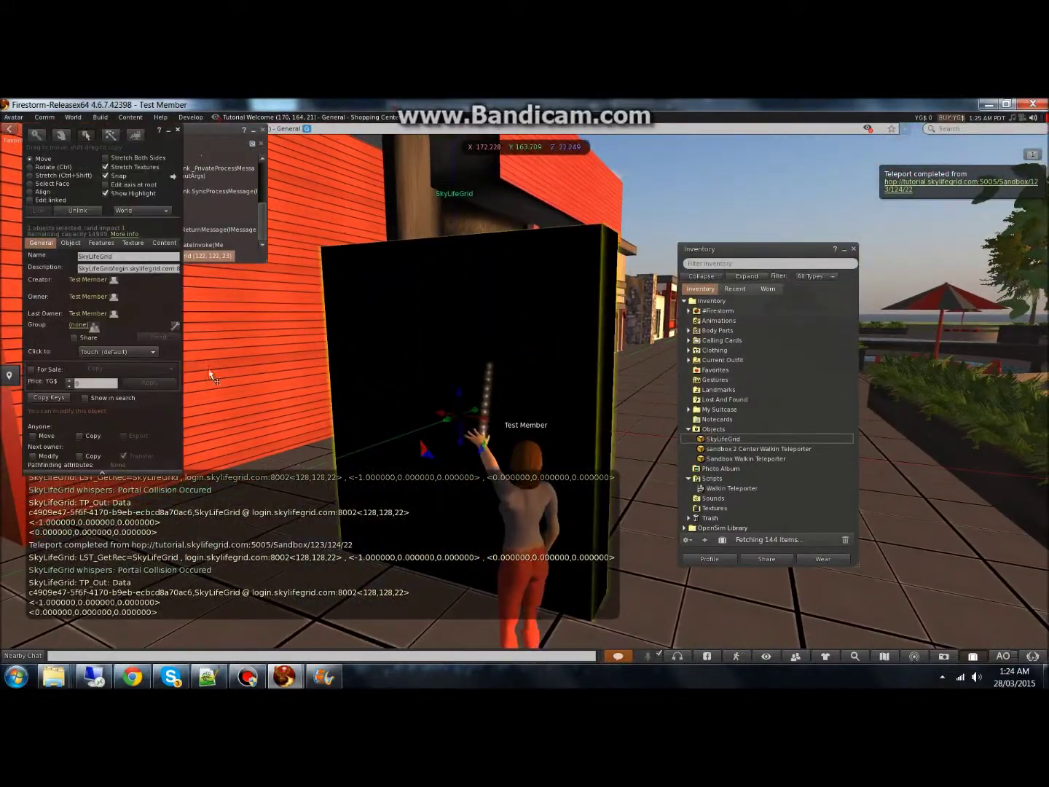
left_click(137, 270)
left_click_drag(126, 270, 157, 267)
left_click(157, 268)
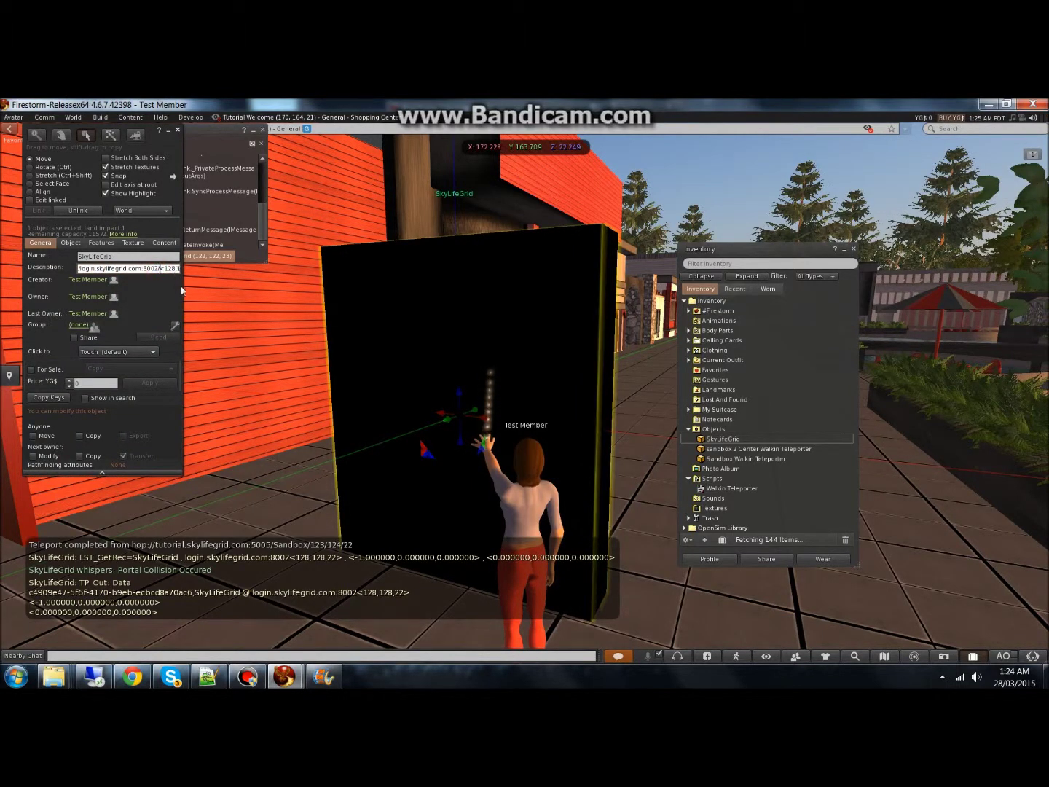
left_click(248, 337)
Step: Take the corrected SkyLifeGrid teleporter and place it again on the Tutorial Welcome pavement, and walk the avatar into it
right_click(374, 269)
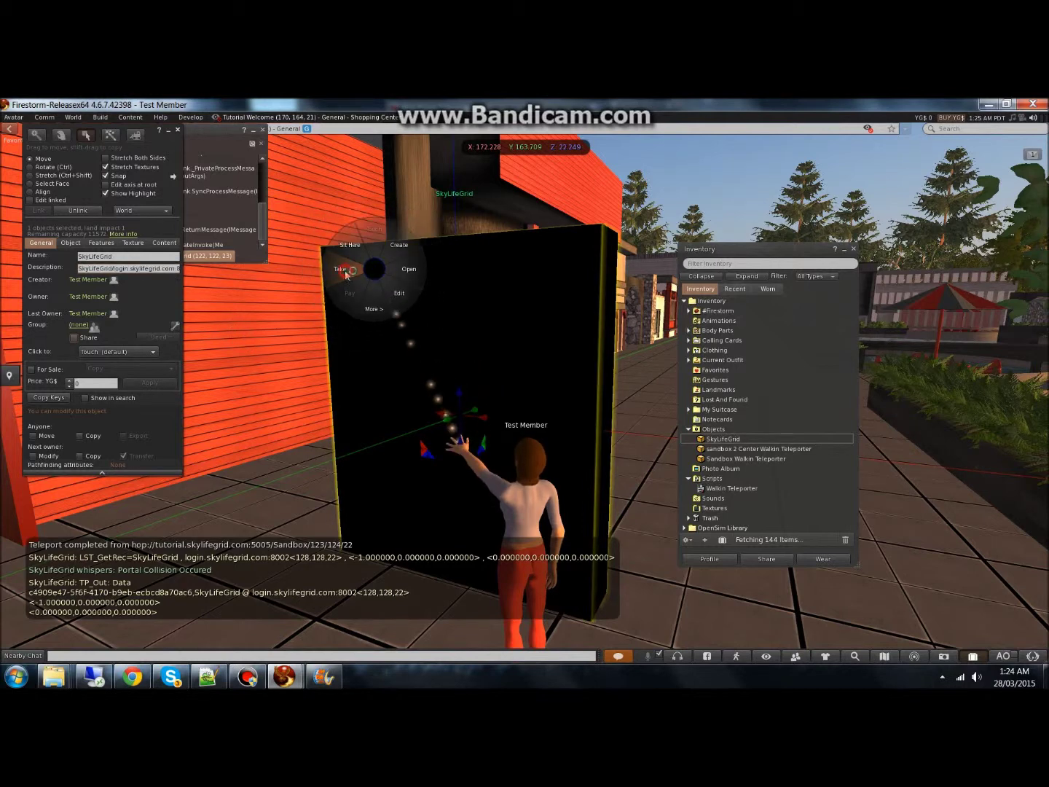
left_click(345, 271)
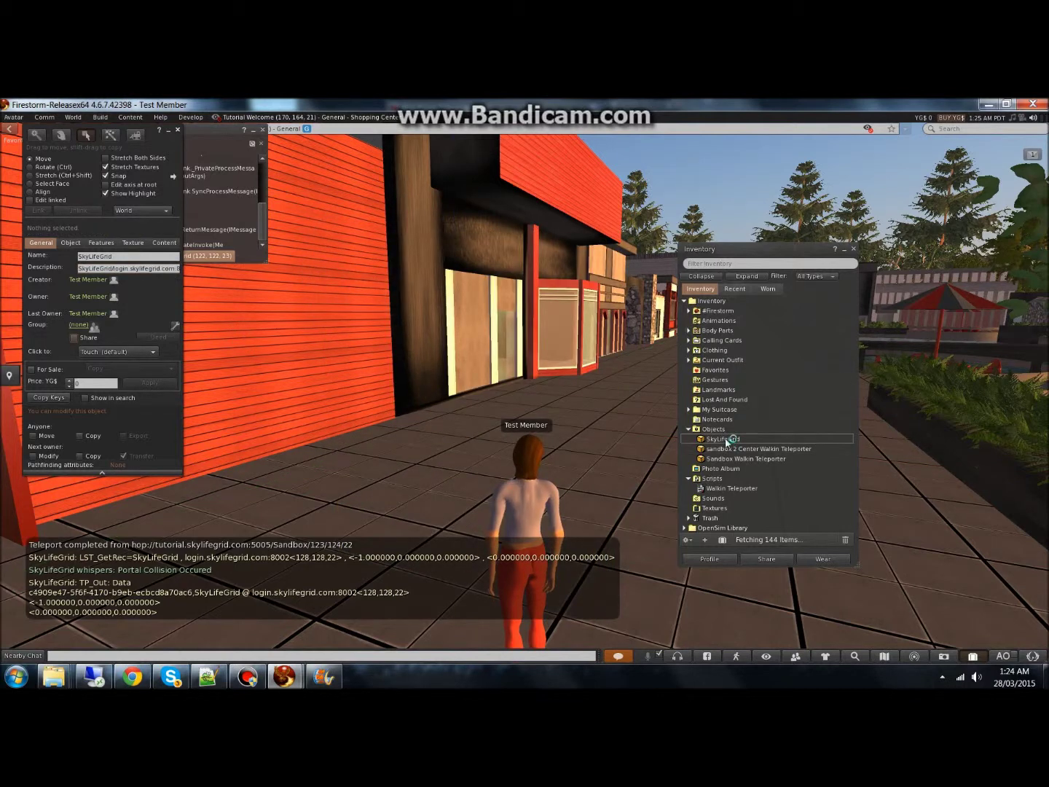
left_click_drag(727, 441, 592, 508)
key("Up")
key("Right")
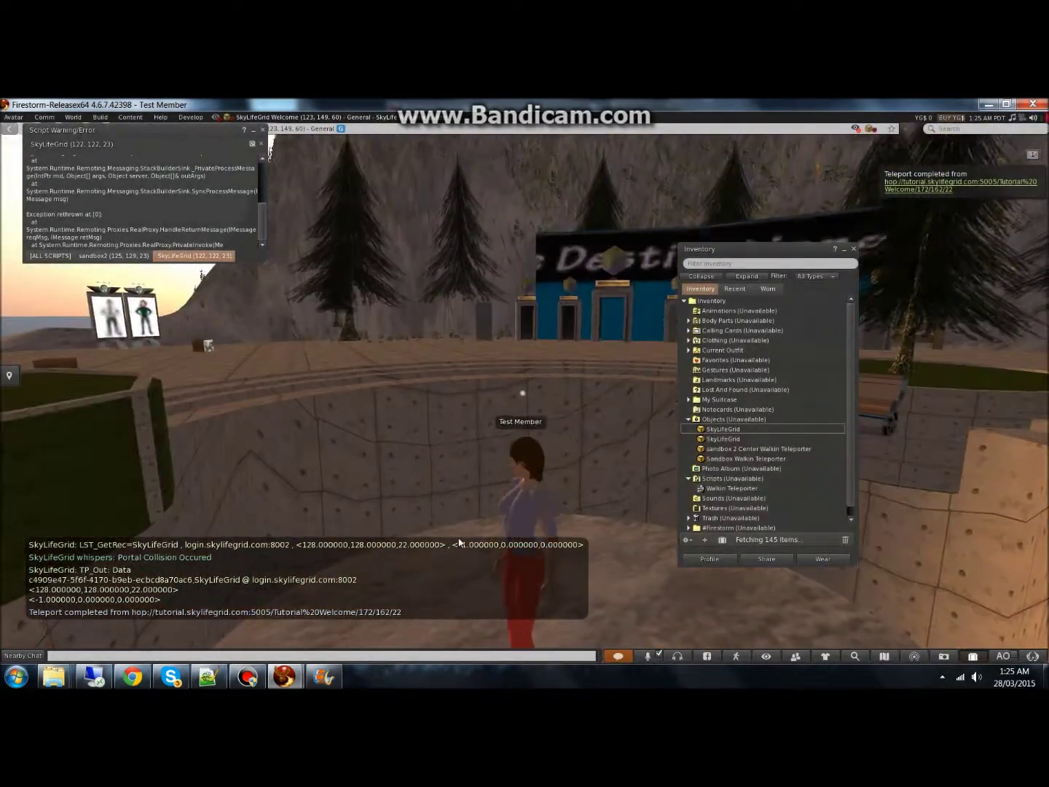
Step: Look around the SkyLifeGrid Welcome region and walk the avatar up to the row of starter avatar displays
key("Left")
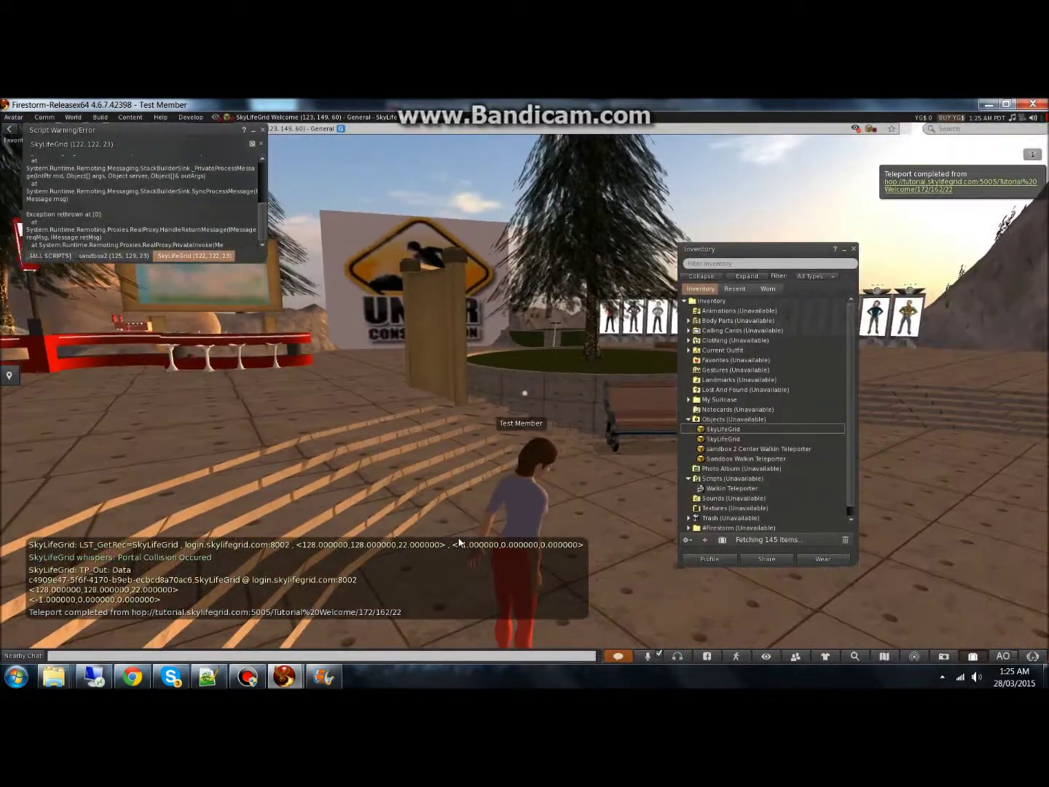
key("Right")
key("Up")
key("Page_Up")
key("Left")
key("Up")
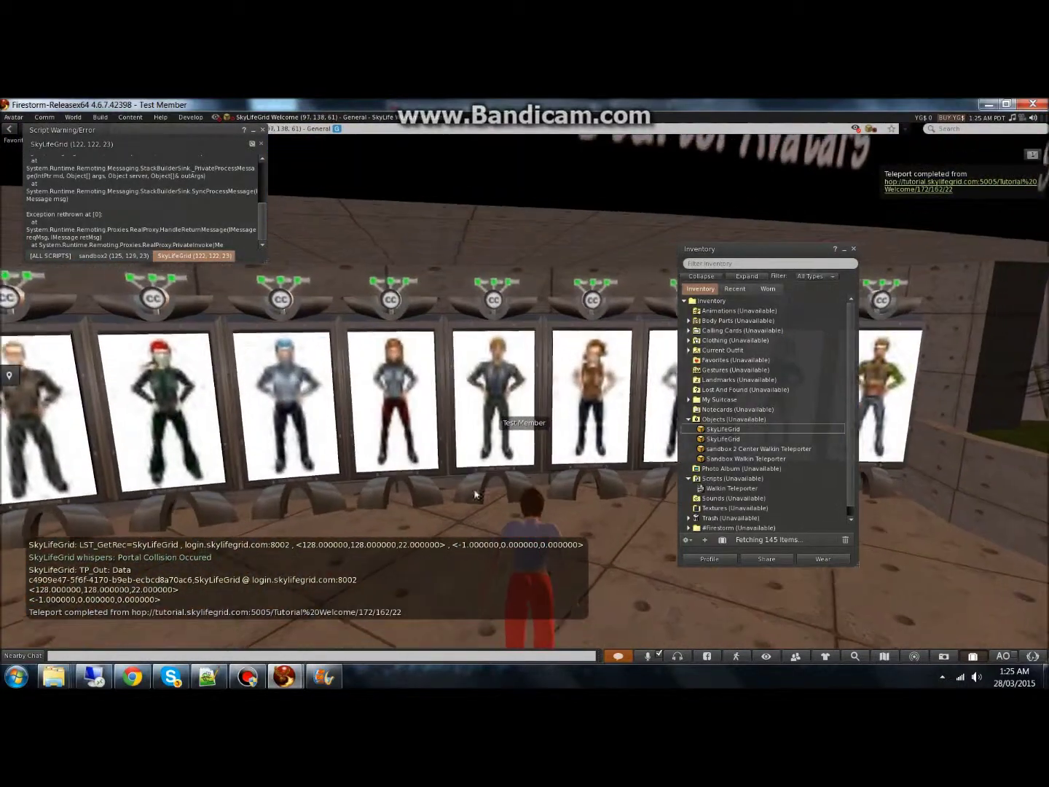
Step: Get the Ovid Europe [OSavatars.org] starter avatar from its display, accept the folder and show its contents in the recent inventory
left_click(485, 338)
left_click(485, 339)
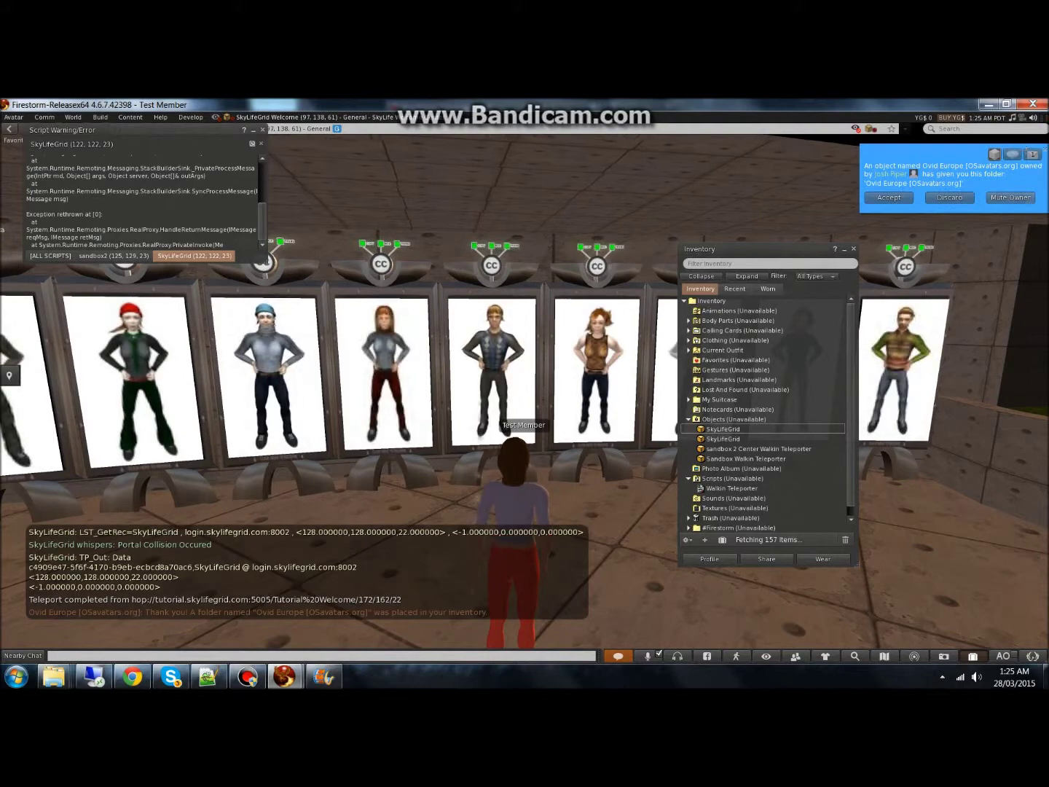
left_click(886, 198)
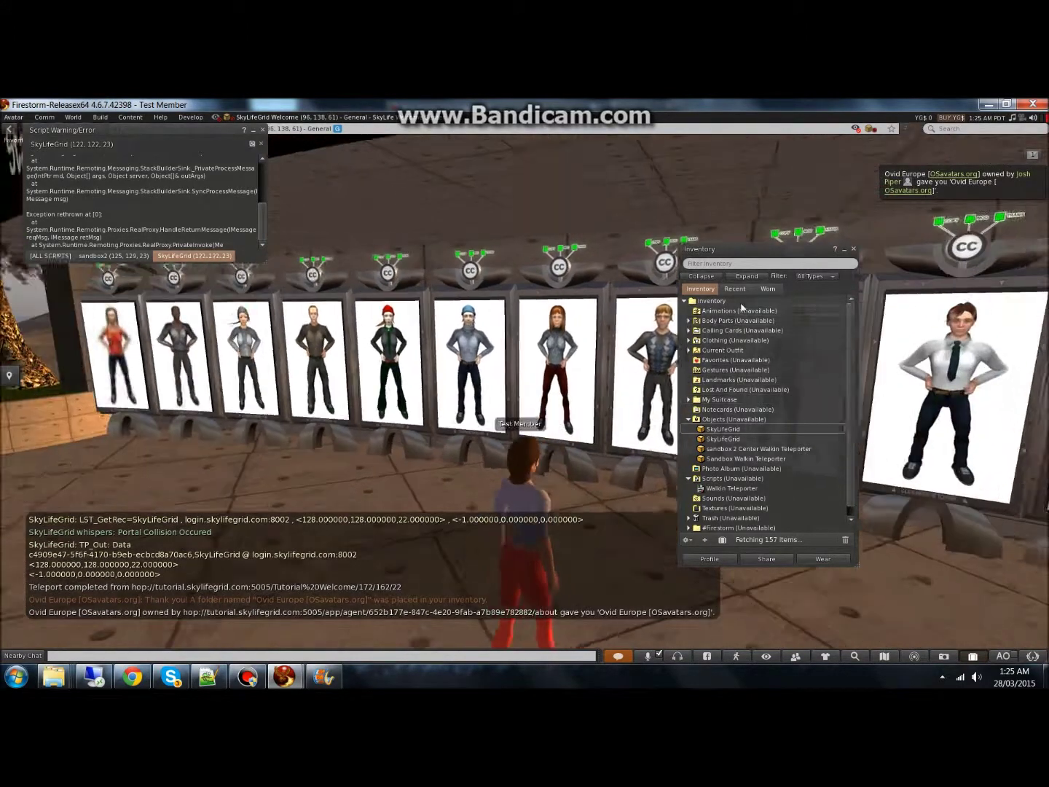
left_click(736, 290)
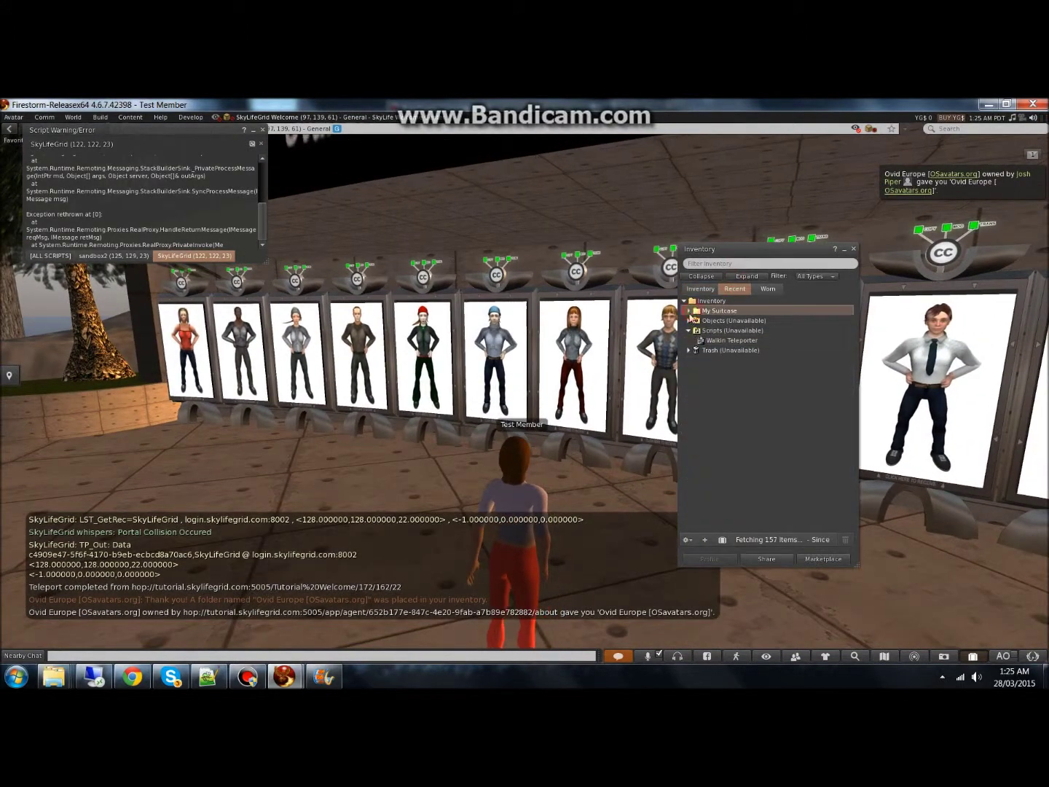
left_click(694, 321)
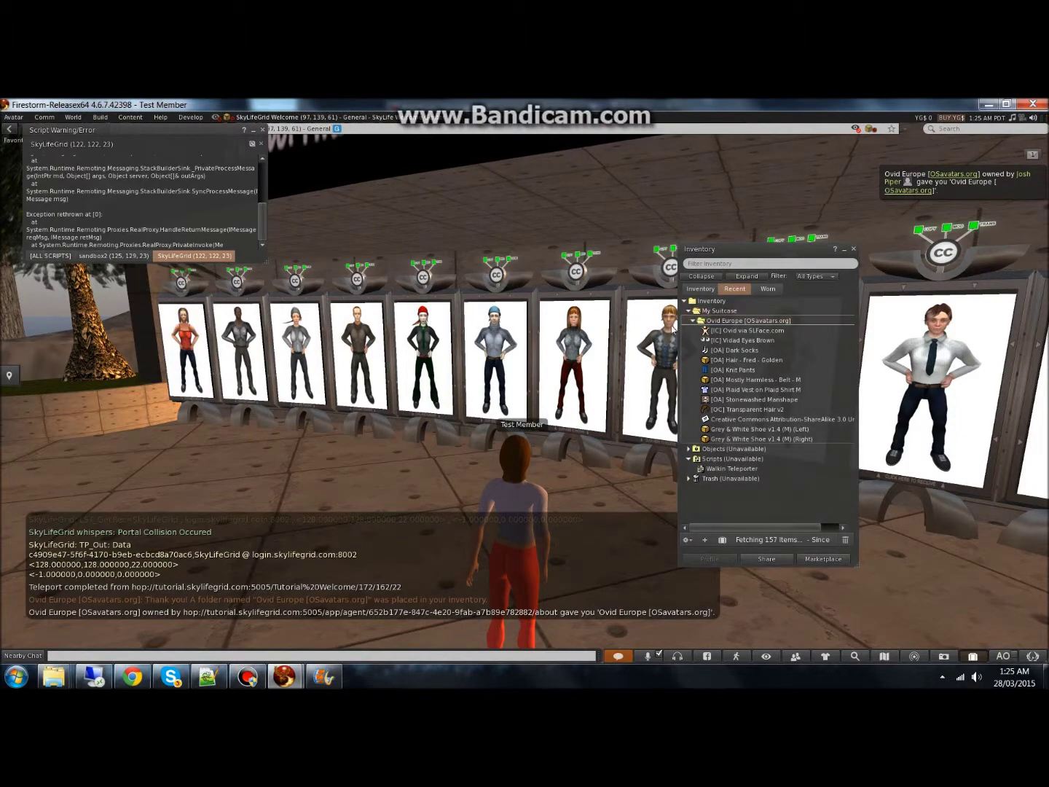
Step: Reduce the maximized Firestorm window to uncover the second viewer behind it
key("Left")
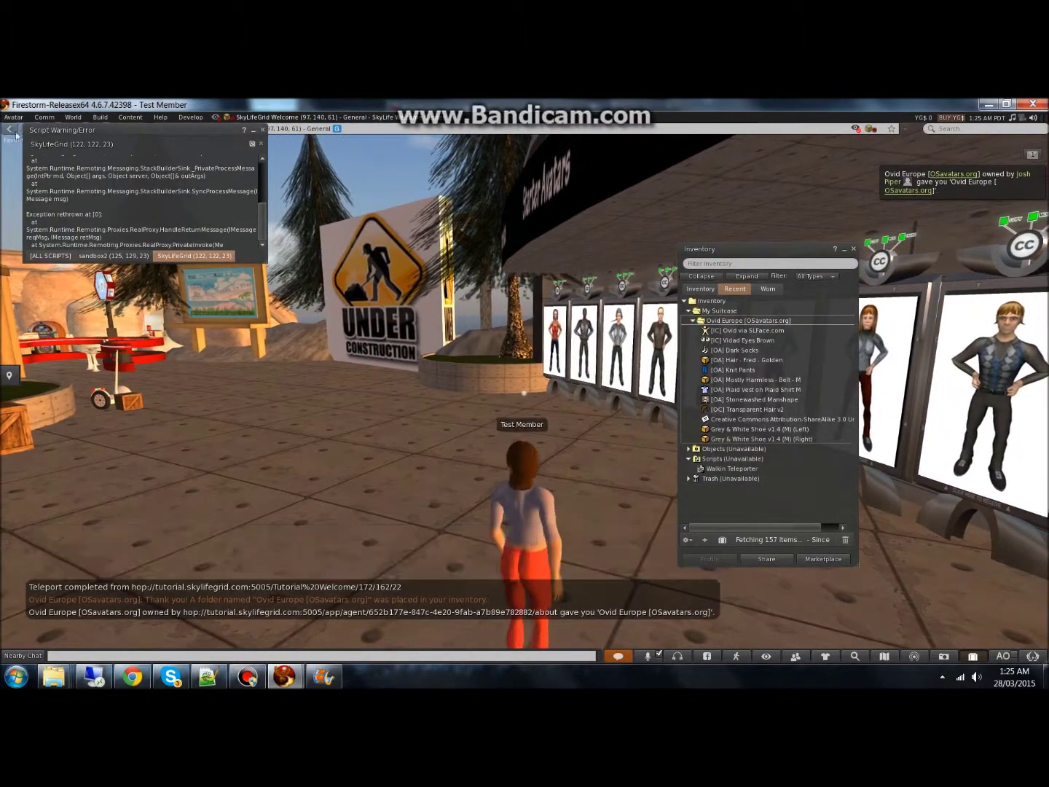
left_click(13, 117)
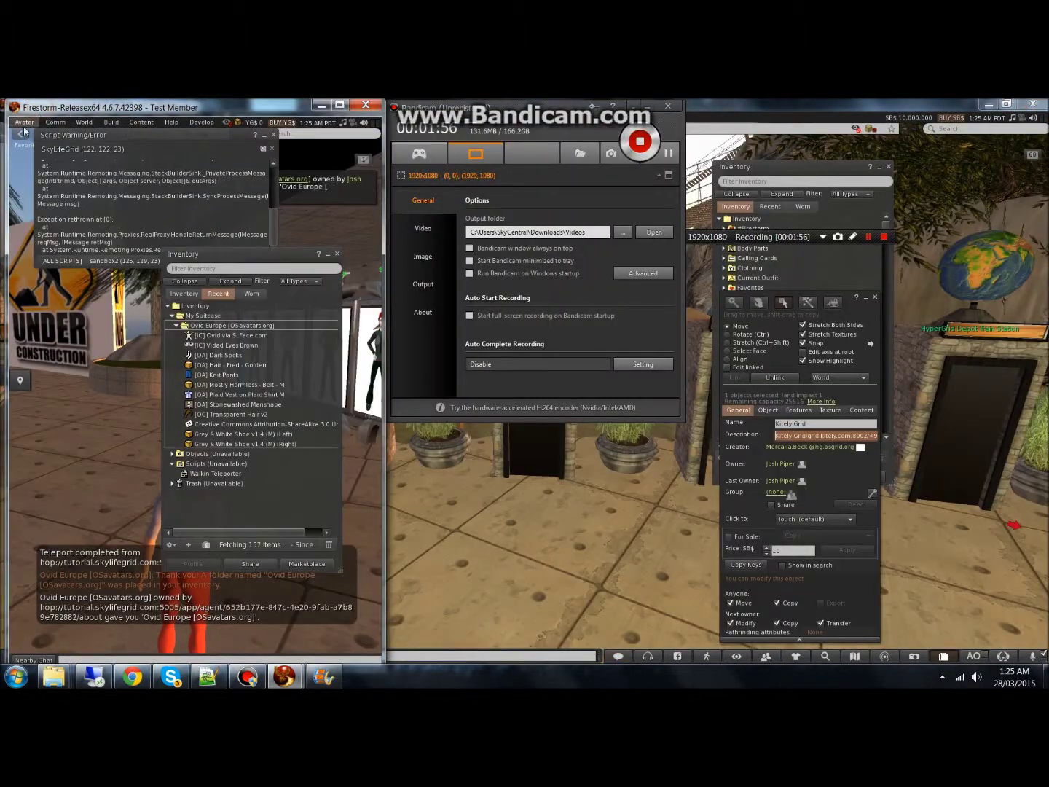